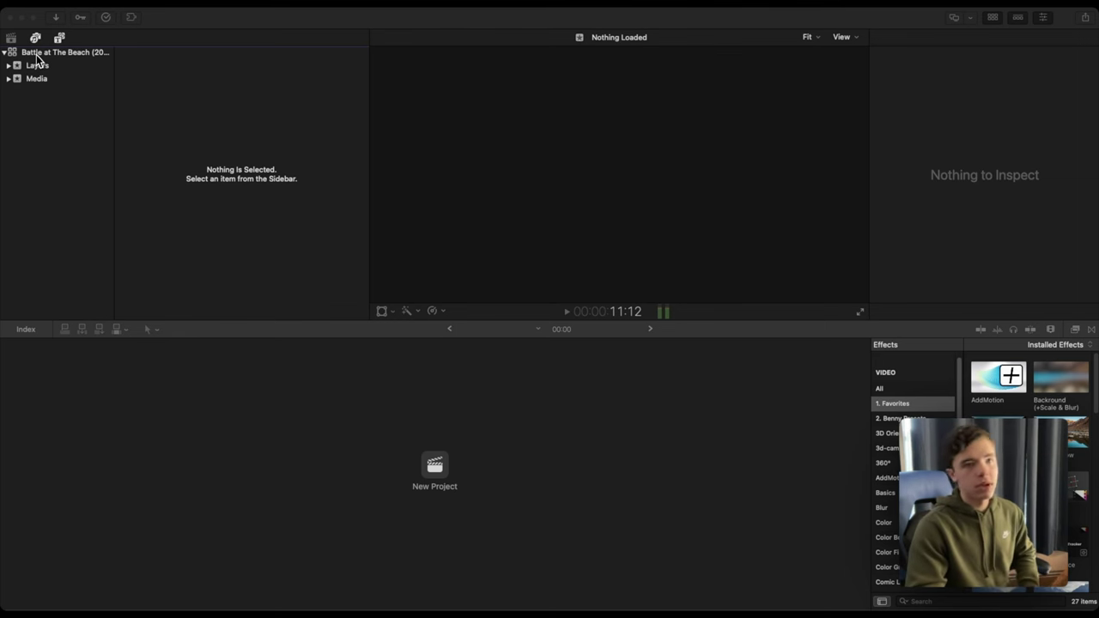
# Look through the Media event's keyword collections of the Battle at The Beach library and open the B-roll collection
pyautogui.click(35, 53)
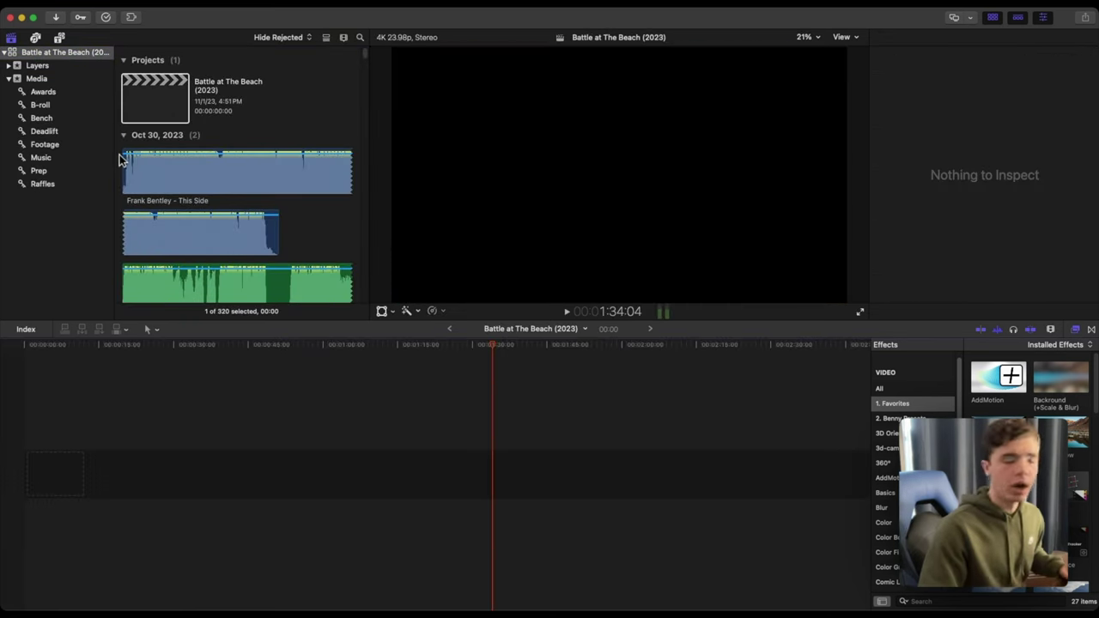
pyautogui.click(61, 105)
pyautogui.click(60, 90)
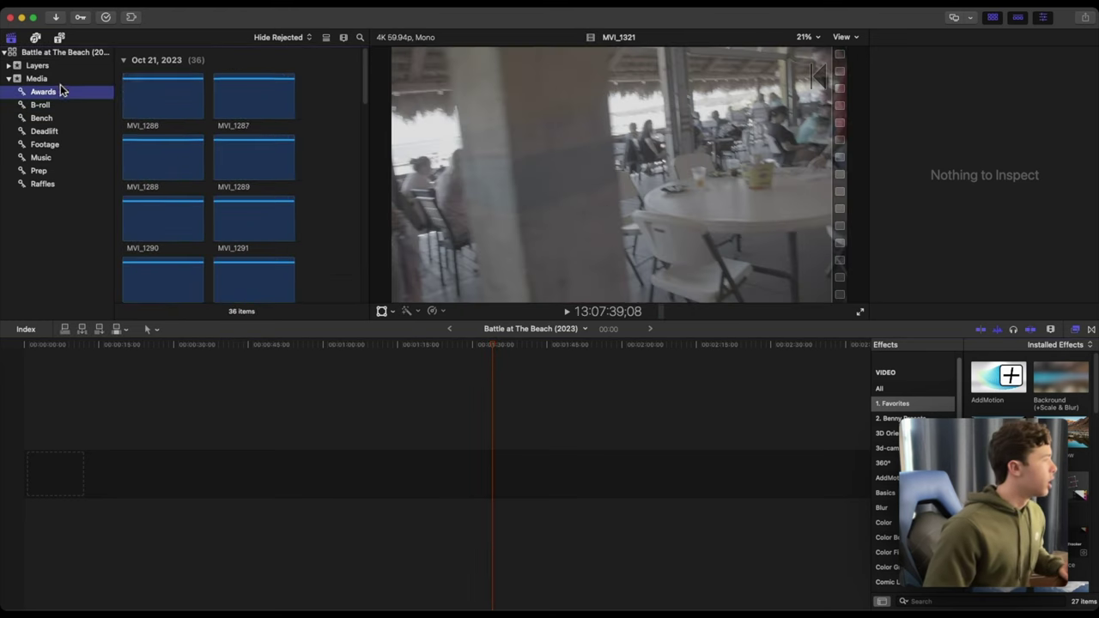
pyautogui.click(58, 107)
pyautogui.press('Down')
pyautogui.press('Down')
pyautogui.press('Up')
pyautogui.click(56, 106)
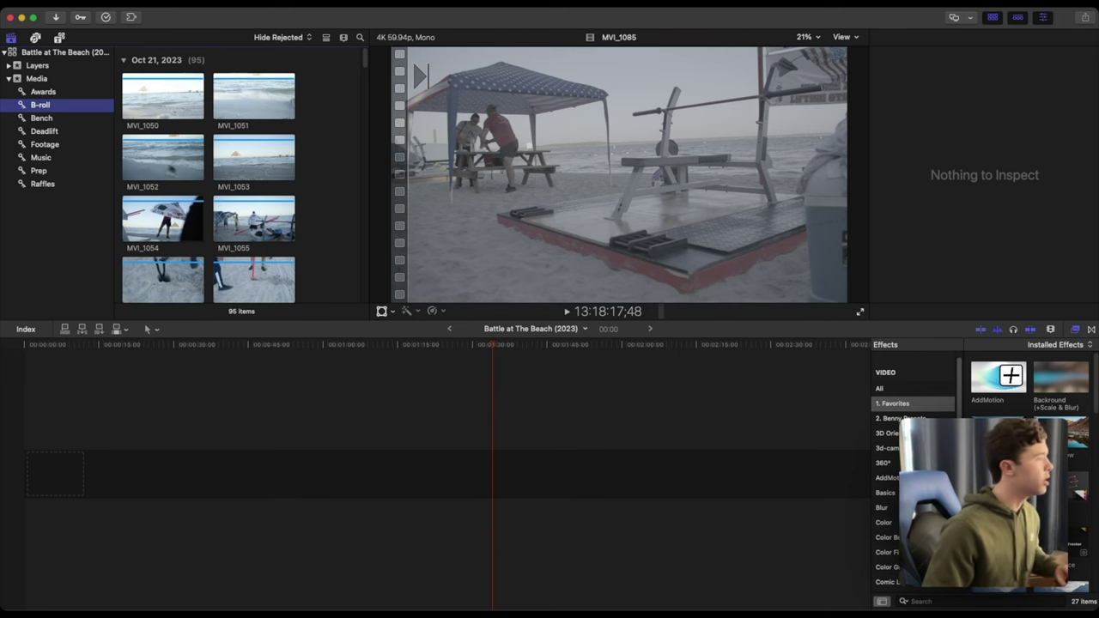
# Preview the beach clips MVI_1050 to MVI_1053 in the B-roll collection
pyautogui.click(149, 106)
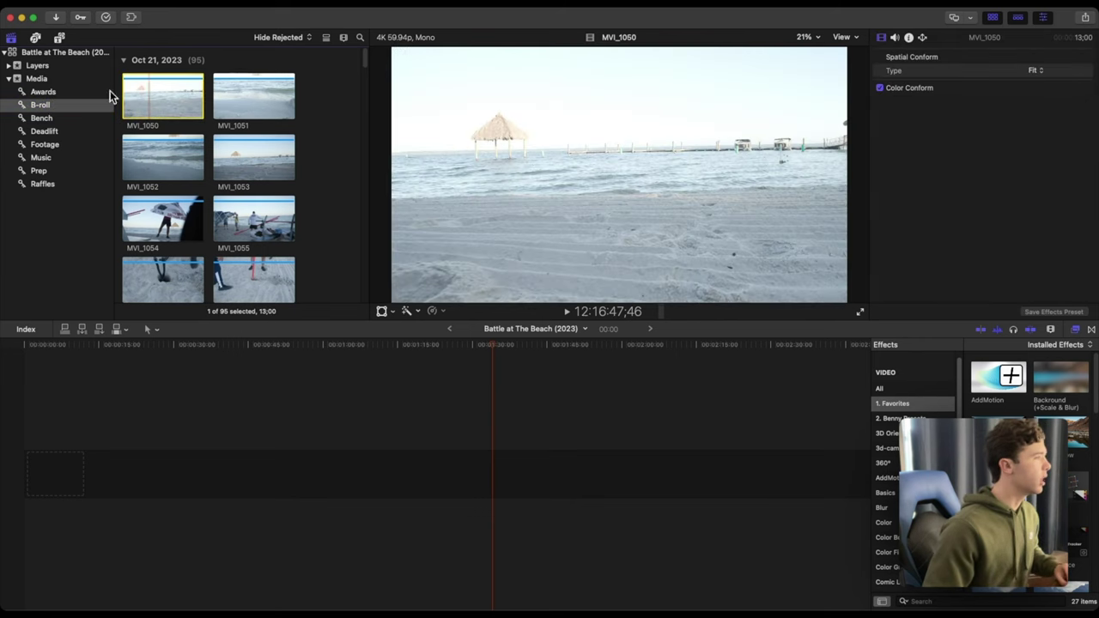
pyautogui.press('space')
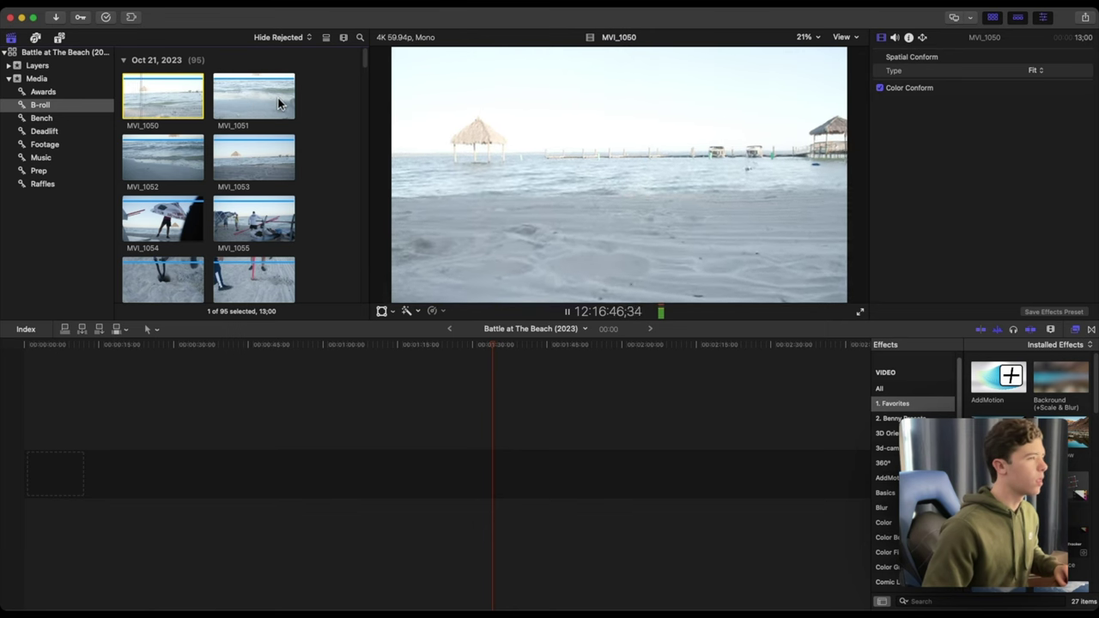
pyautogui.click(222, 95)
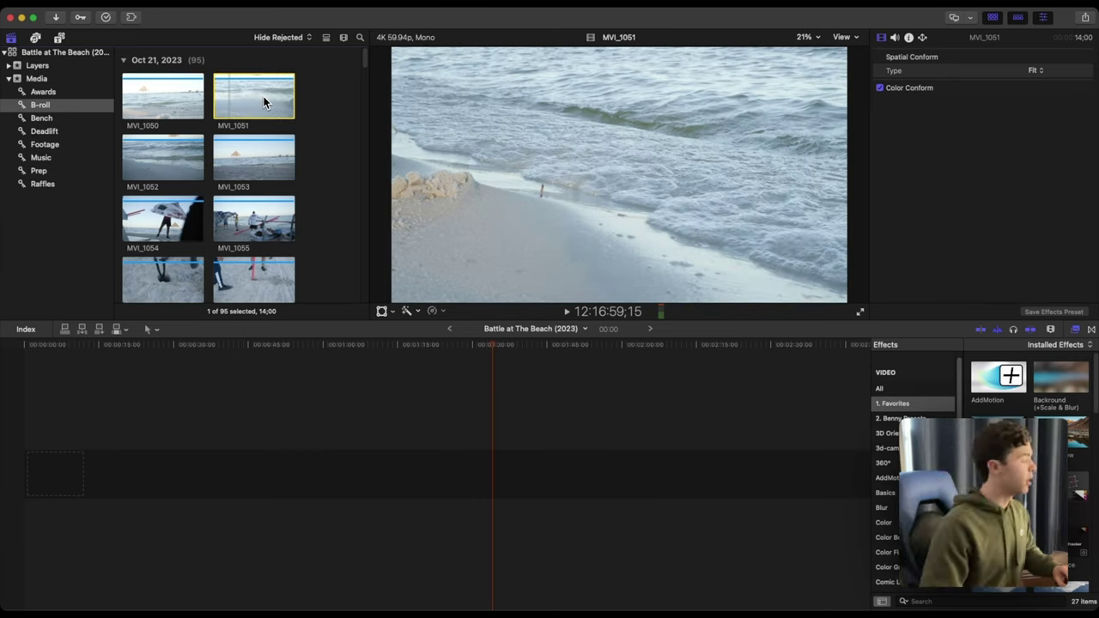
pyautogui.click(41, 157)
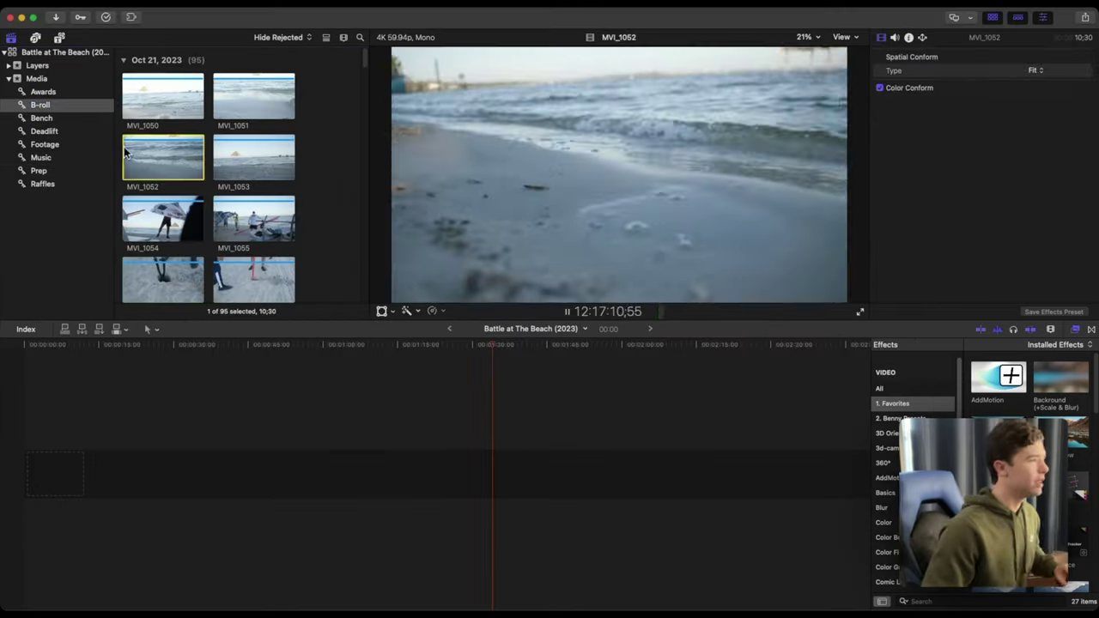
pyautogui.click(230, 163)
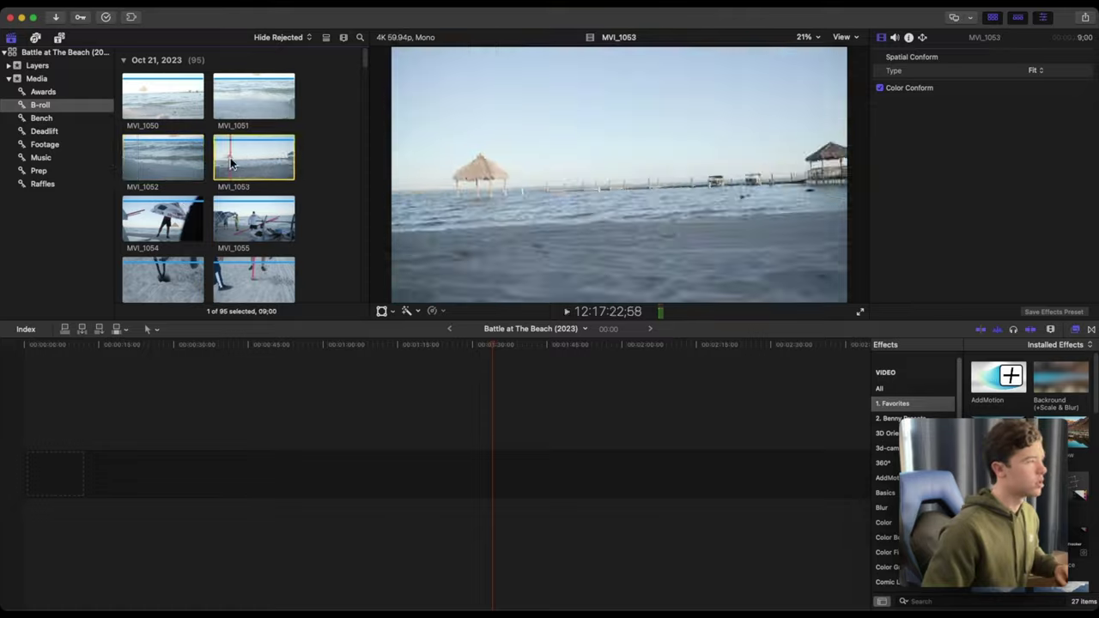
# Add B-roll clips, including MVI_1086 and MVI_1087, to the project timeline
pyautogui.scroll(-10, 209, 180)
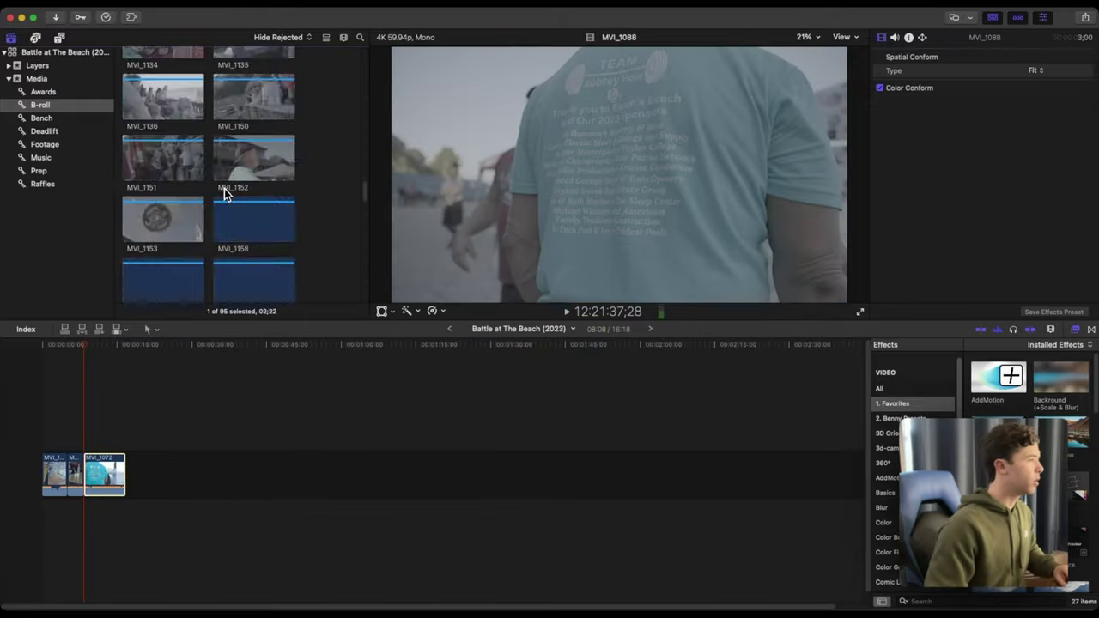
pyautogui.moveTo(224, 188); pyautogui.dragTo(159, 466)
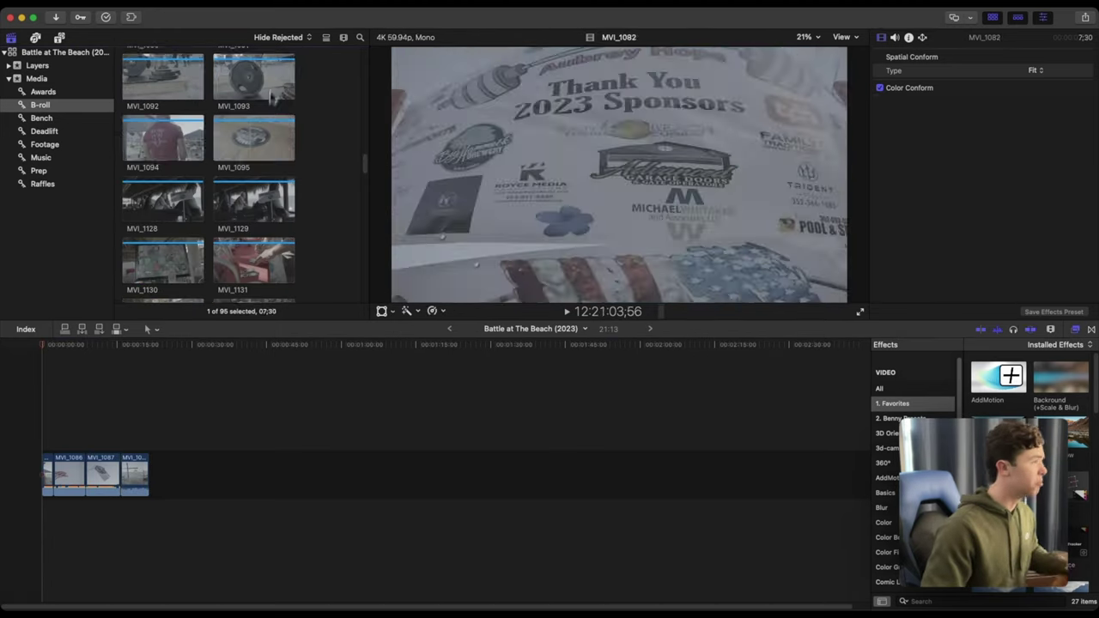
# Check the keywords assigned to the selected B-roll clips in the keyword editor and view the Layers event
pyautogui.press('cmd+k')
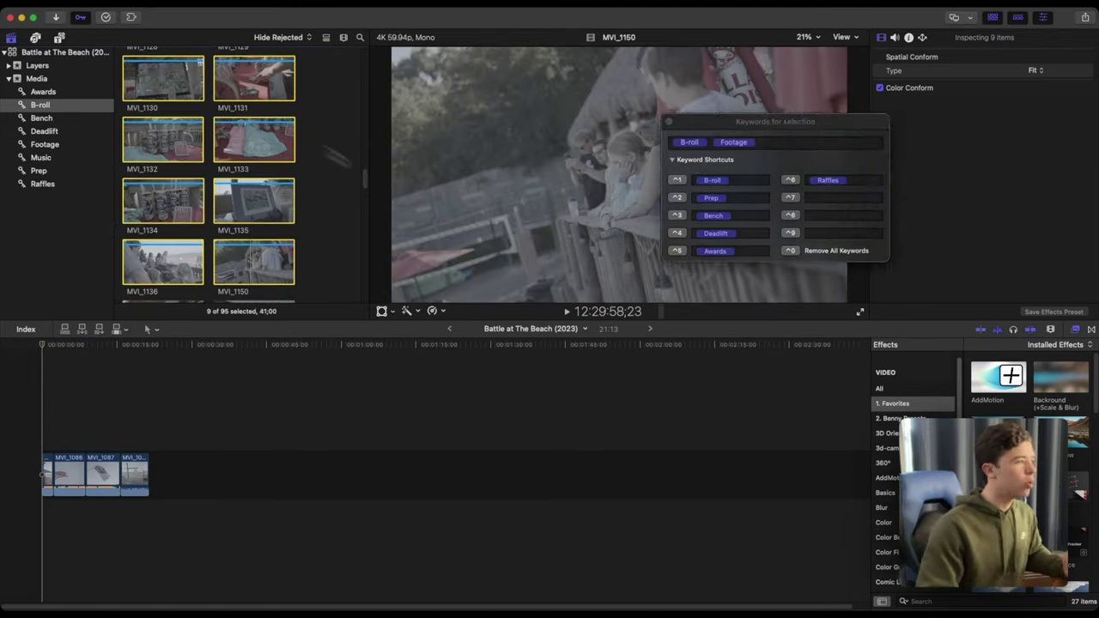
pyautogui.press('super+k')
pyautogui.rightClick(39, 78)
pyautogui.press('Escape')
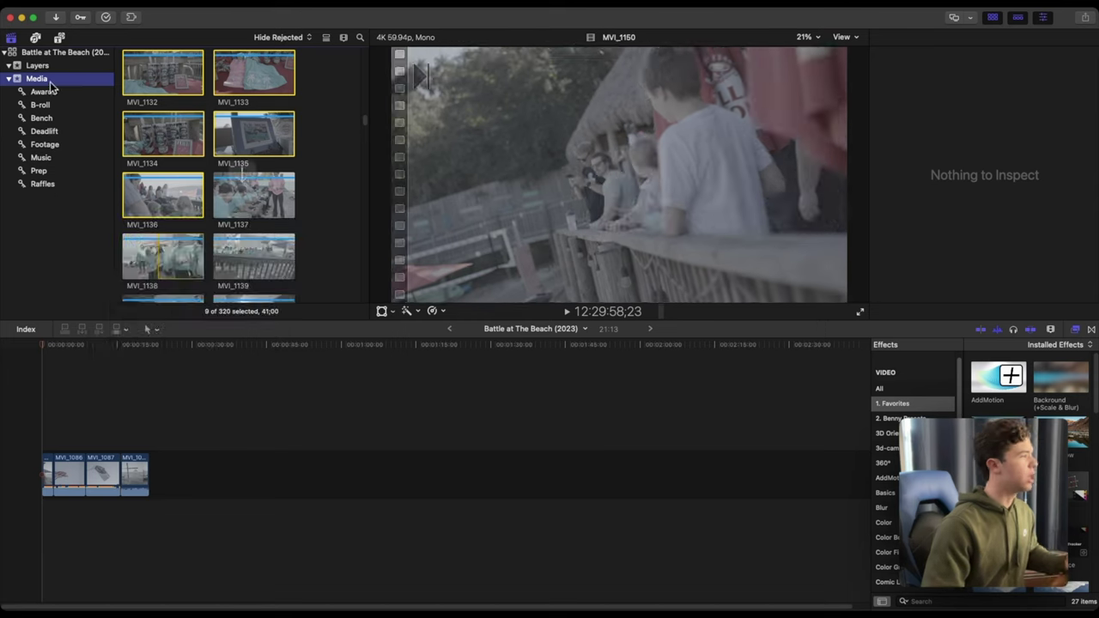
pyautogui.click(49, 67)
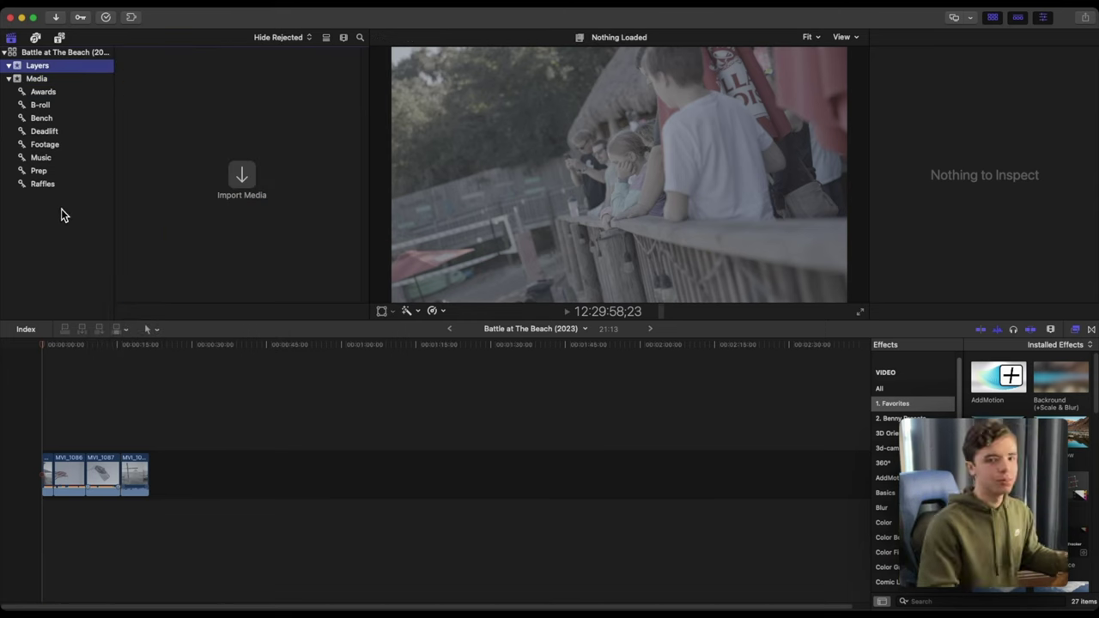
# Connect MVI_1086 beneath MVI_1088 at the start of the timeline and silence the audio of all timeline clips
pyautogui.click(89, 377)
pyautogui.press('space')
pyautogui.scroll(5, 914, 481)
pyautogui.scroll(-5, 1029, 480)
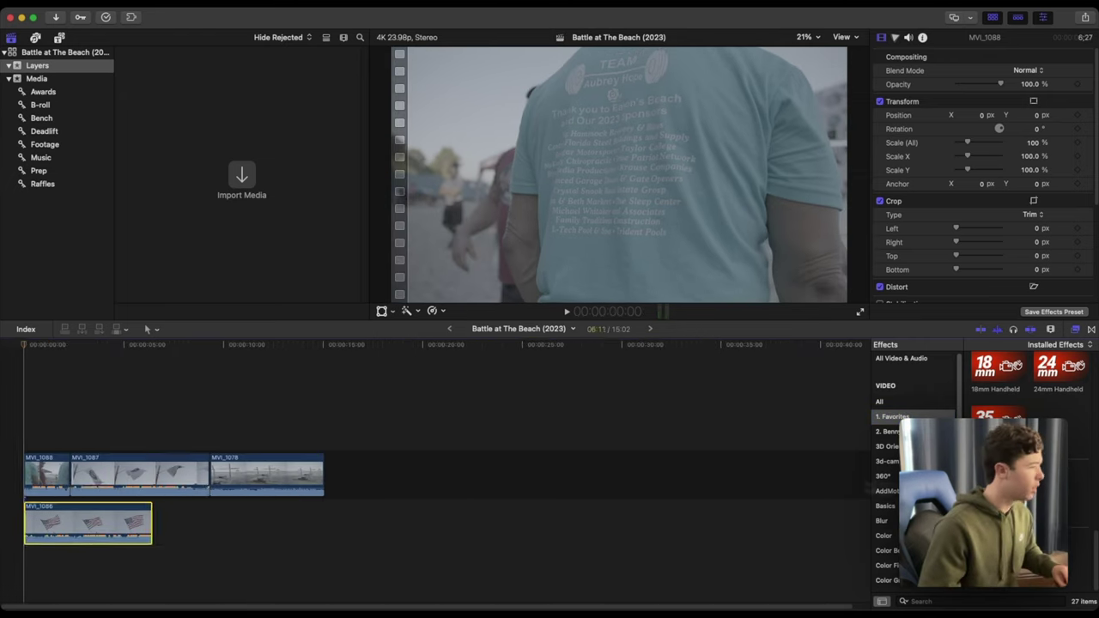
pyautogui.press('super+a')
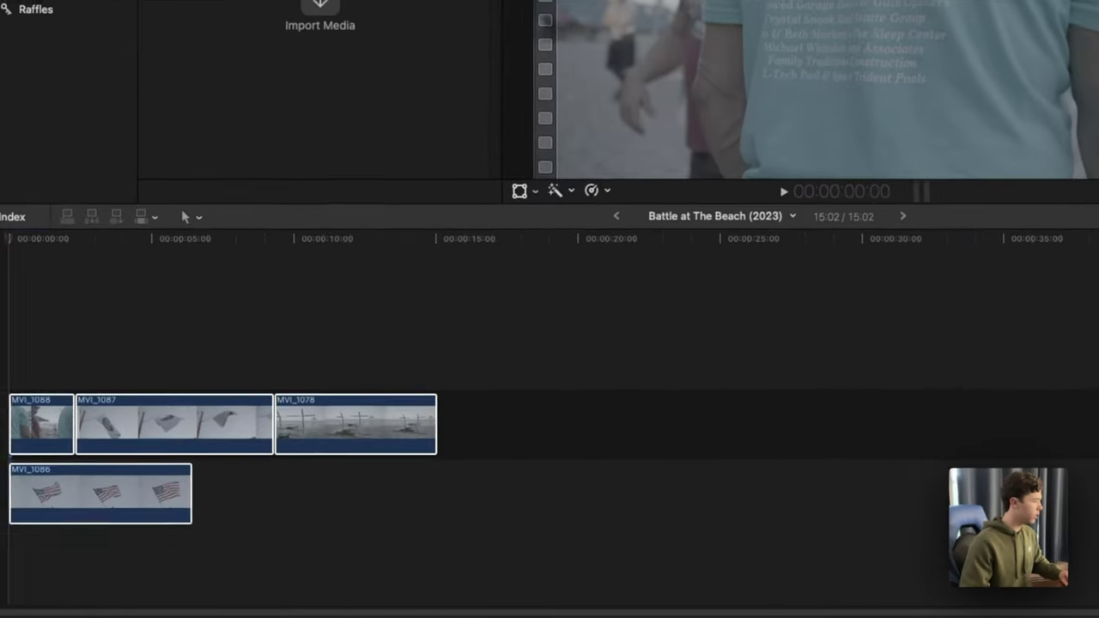
# Apply the Left Right split-screen effect to the stacked clips MVI_1088 and MVI_1086
pyautogui.click(56, 414)
pyautogui.moveTo(43, 413); pyautogui.dragTo(109, 501)
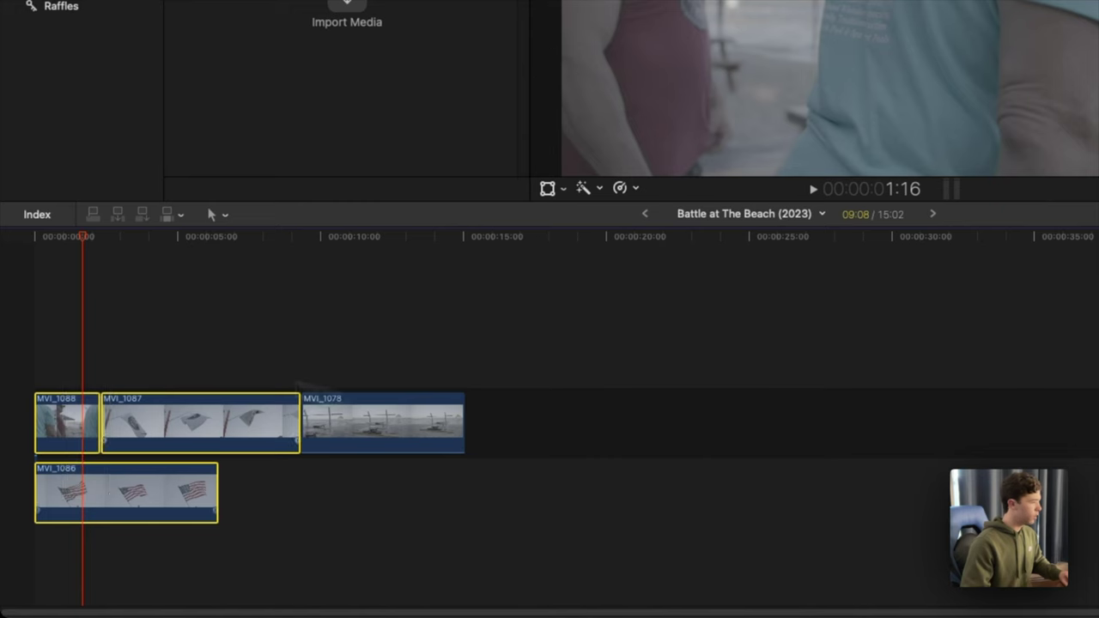
pyautogui.moveTo(50, 337); pyautogui.dragTo(89, 521)
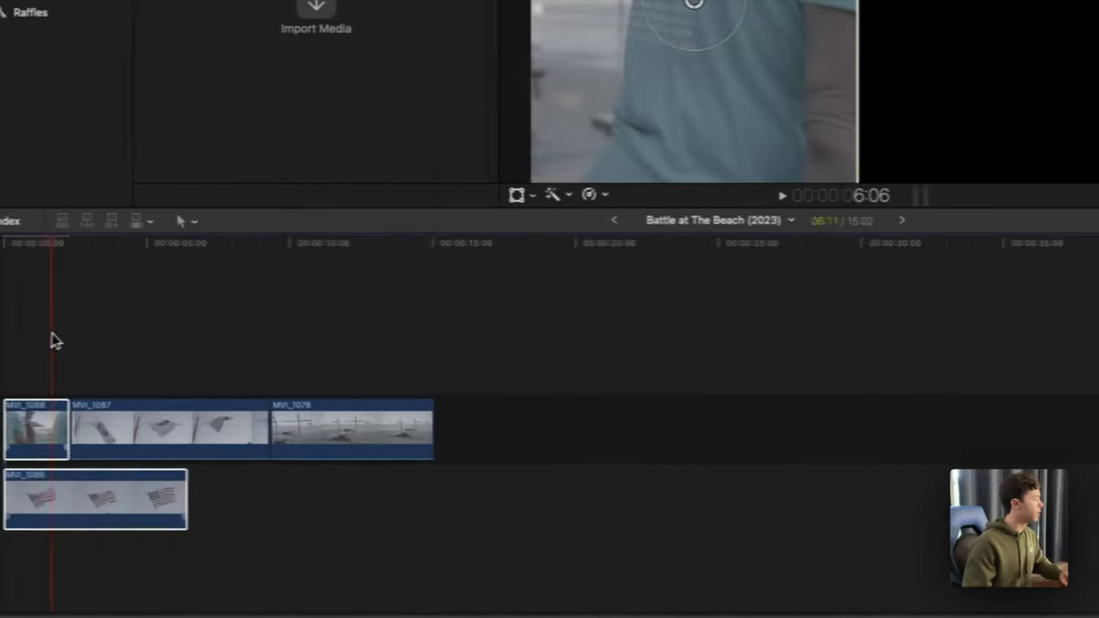
pyautogui.click(69, 343)
pyautogui.click(80, 420)
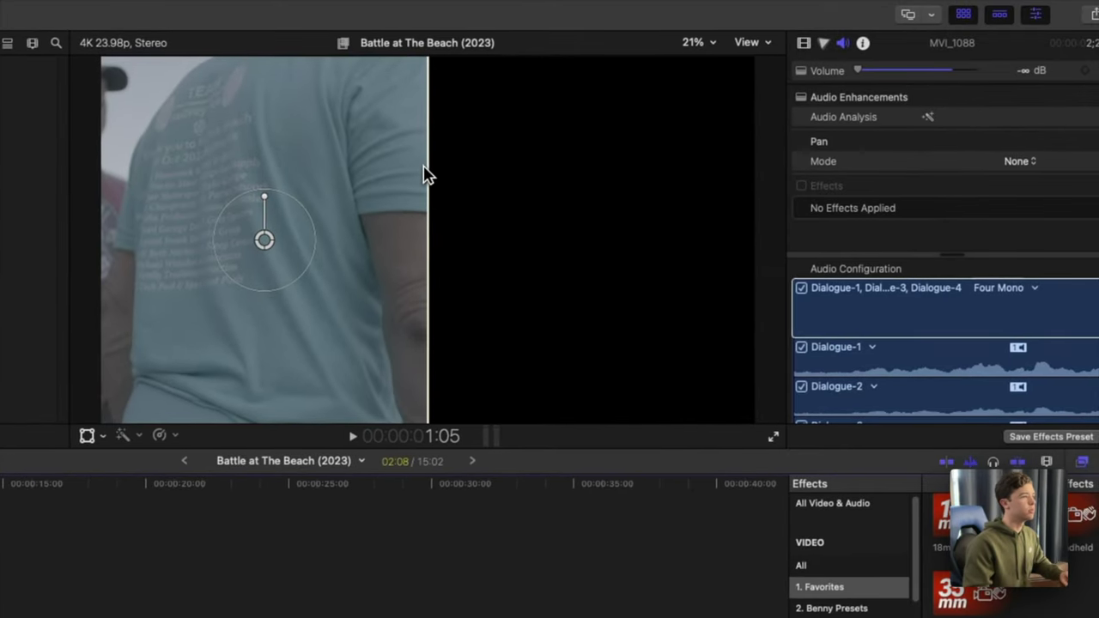
# Set the dividing line's color in the Left Right effect to Black
pyautogui.click(804, 43)
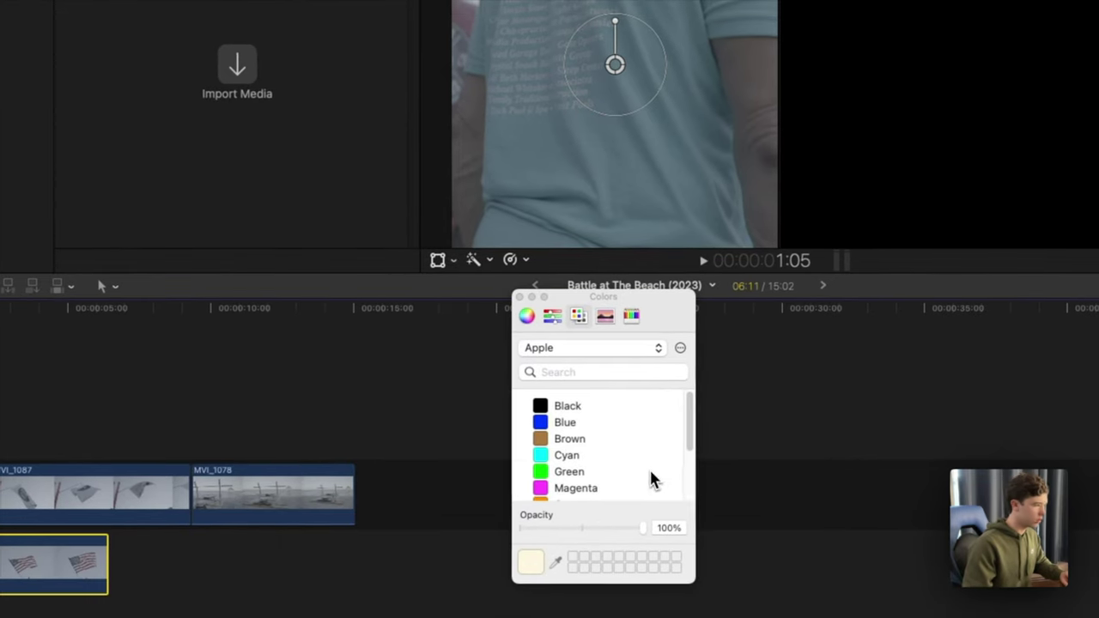
pyautogui.scroll(-3, 750, 462)
pyautogui.scroll(3, 638, 477)
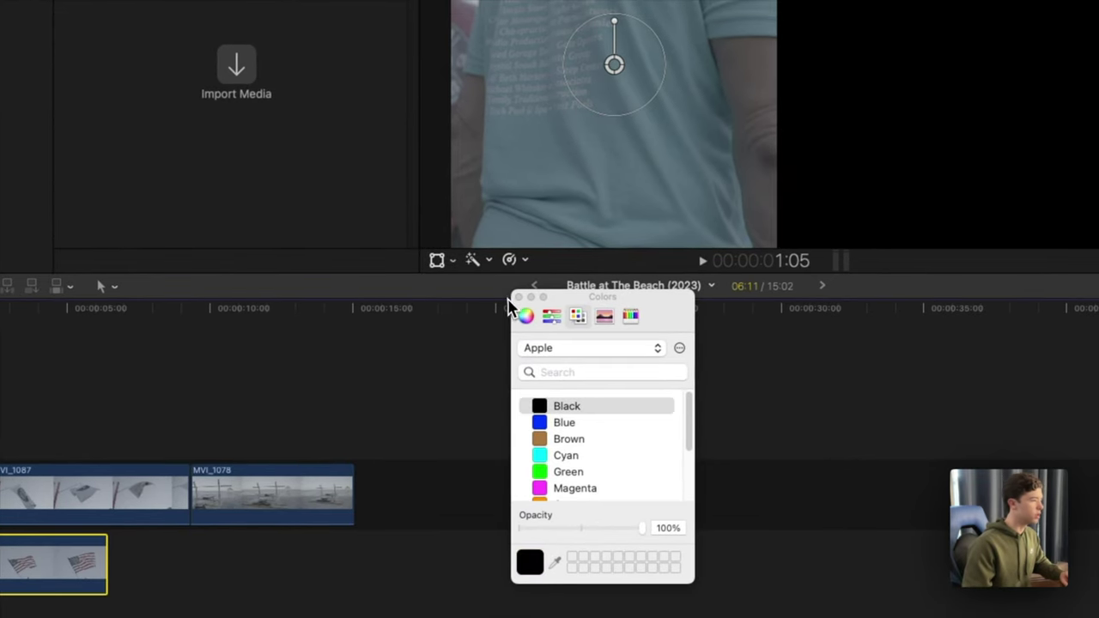
pyautogui.click(518, 297)
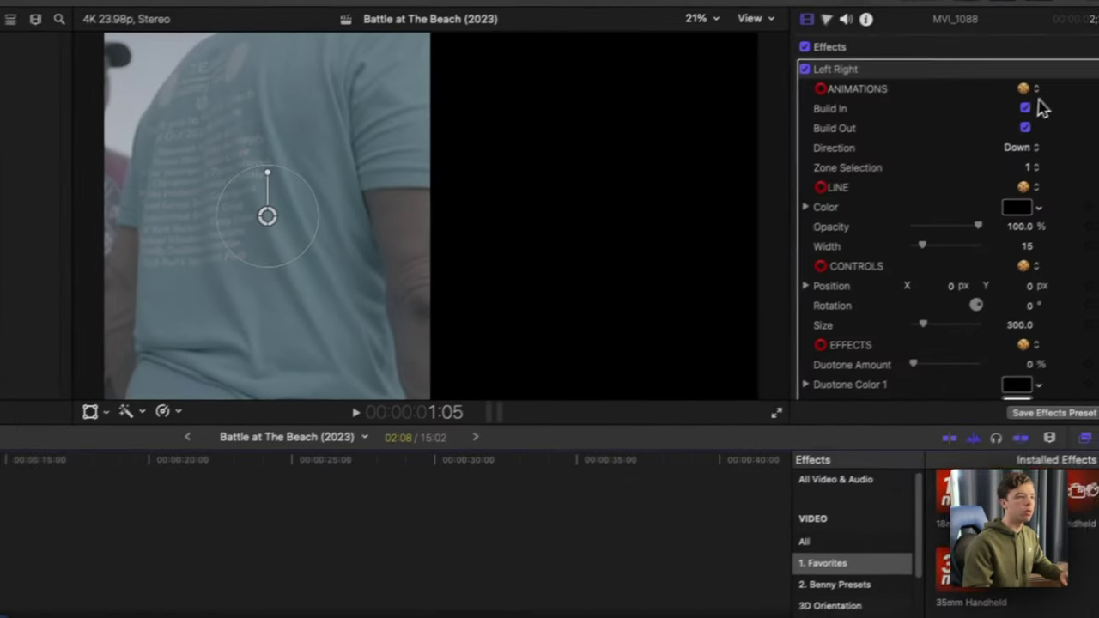
# Turn off Build In and Build Out in the Left Right effect and change MVI_1086's zone selection to the right half
pyautogui.click(1025, 108)
pyautogui.click(1025, 128)
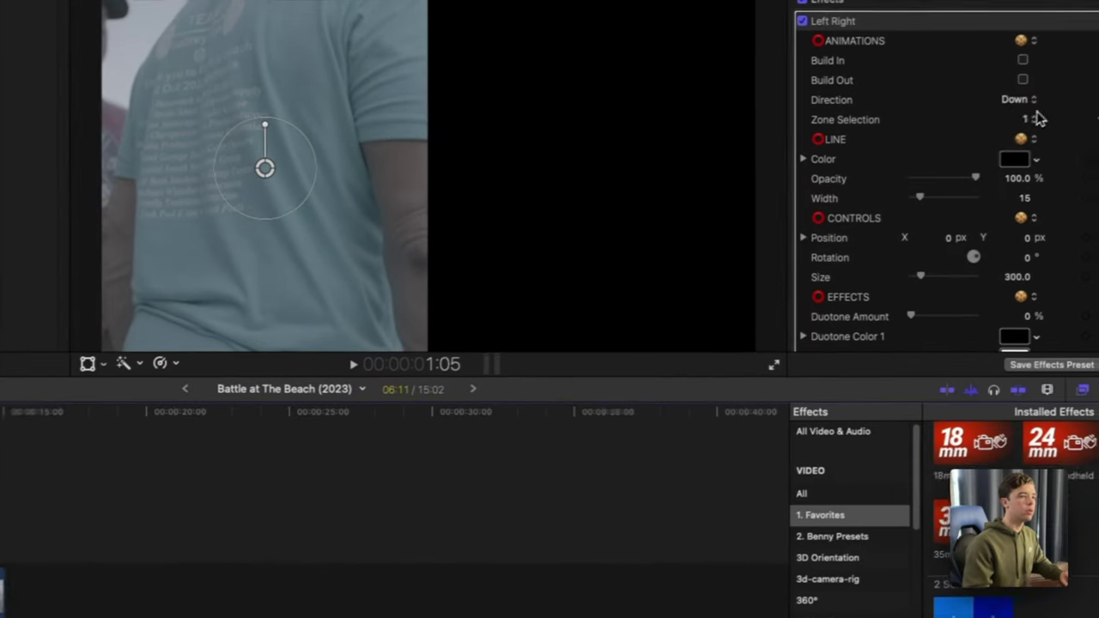
pyautogui.click(1034, 120)
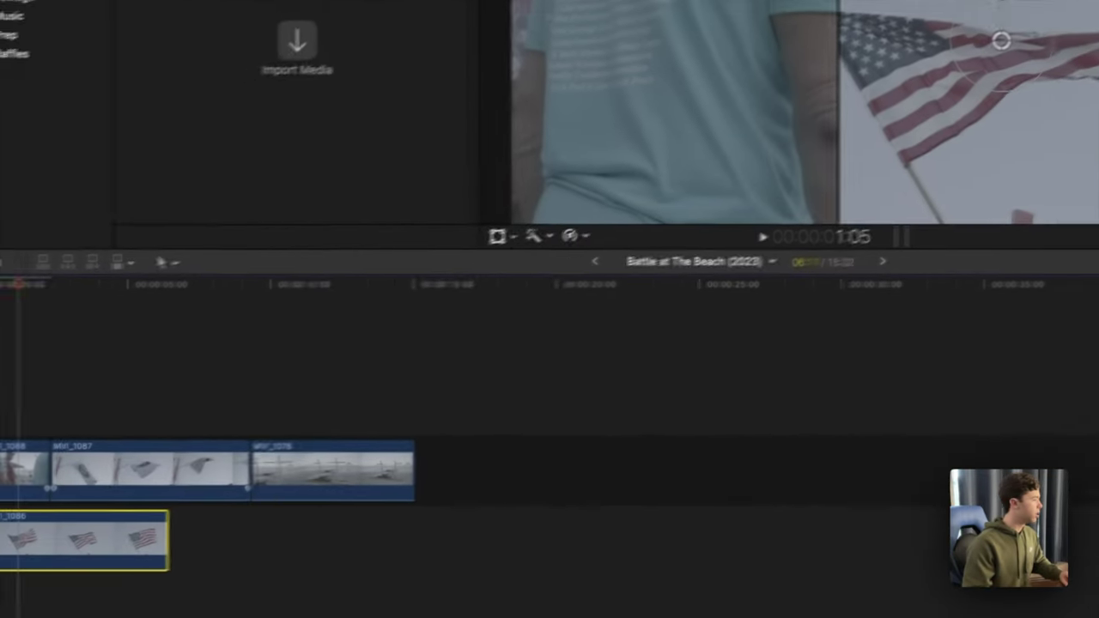
# Slow MVI_1088 to 40% with Automatic Speed
pyautogui.moveTo(21, 284); pyautogui.dragTo(0, 300)
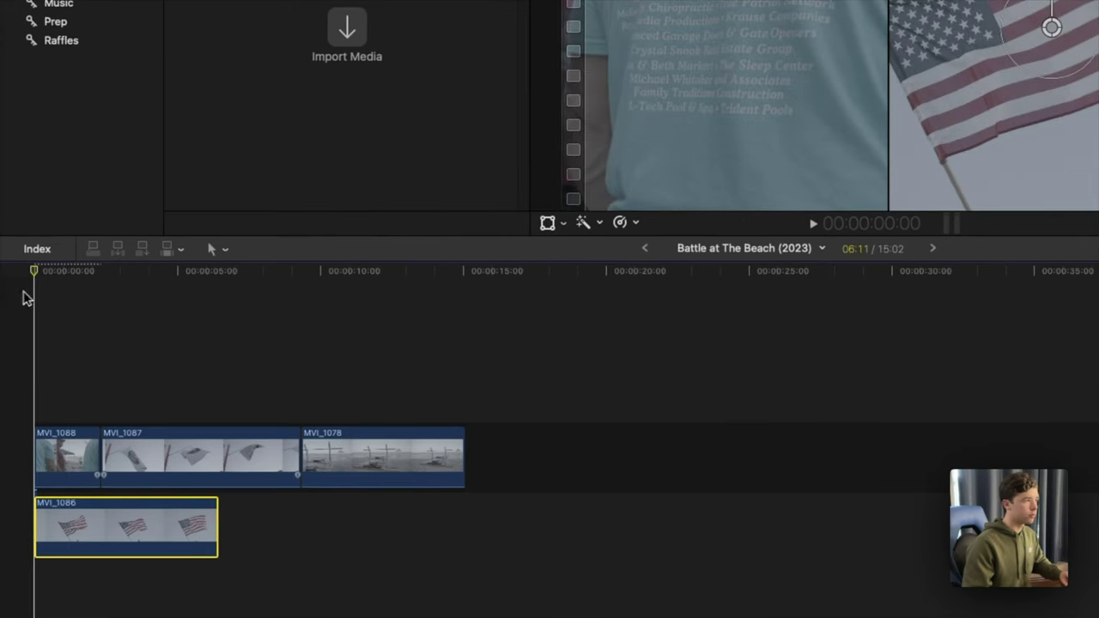
pyautogui.click(51, 444)
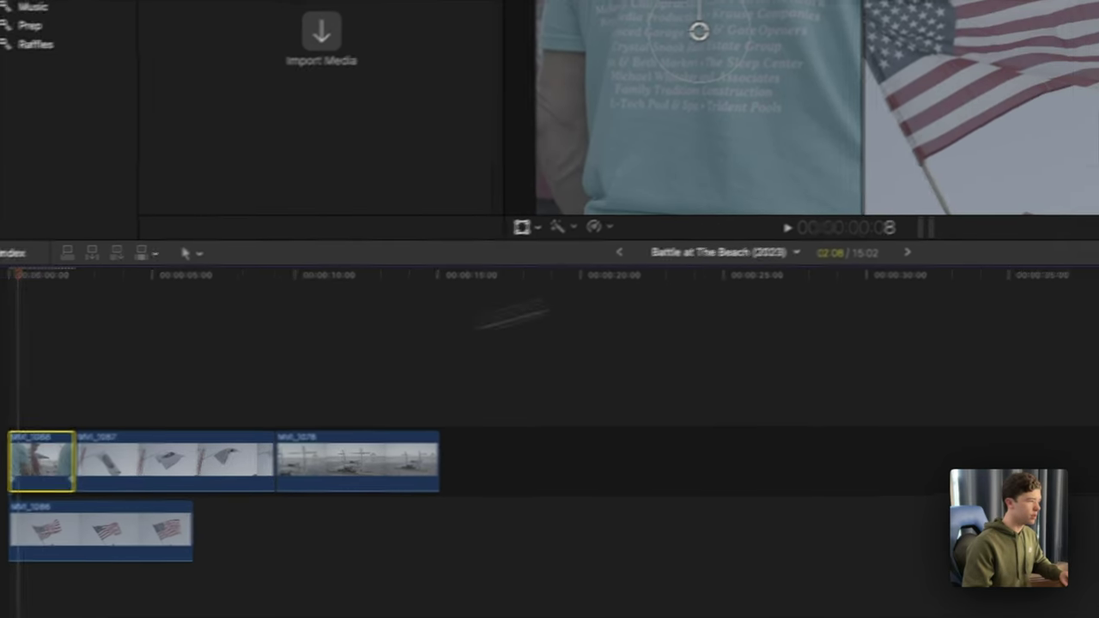
pyautogui.click(503, 245)
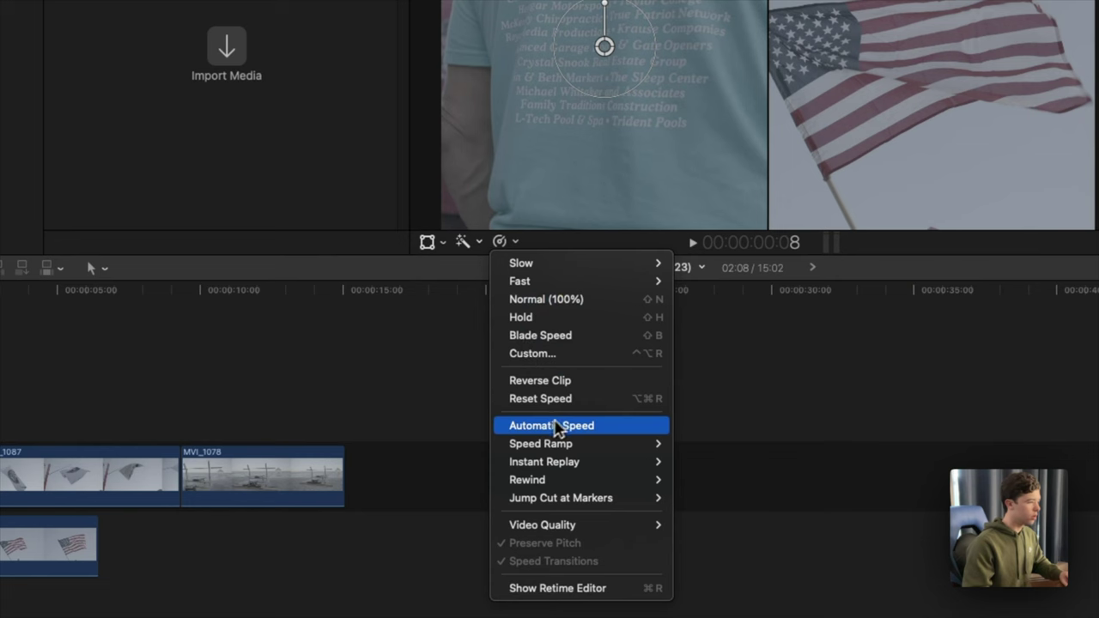
pyautogui.click(563, 425)
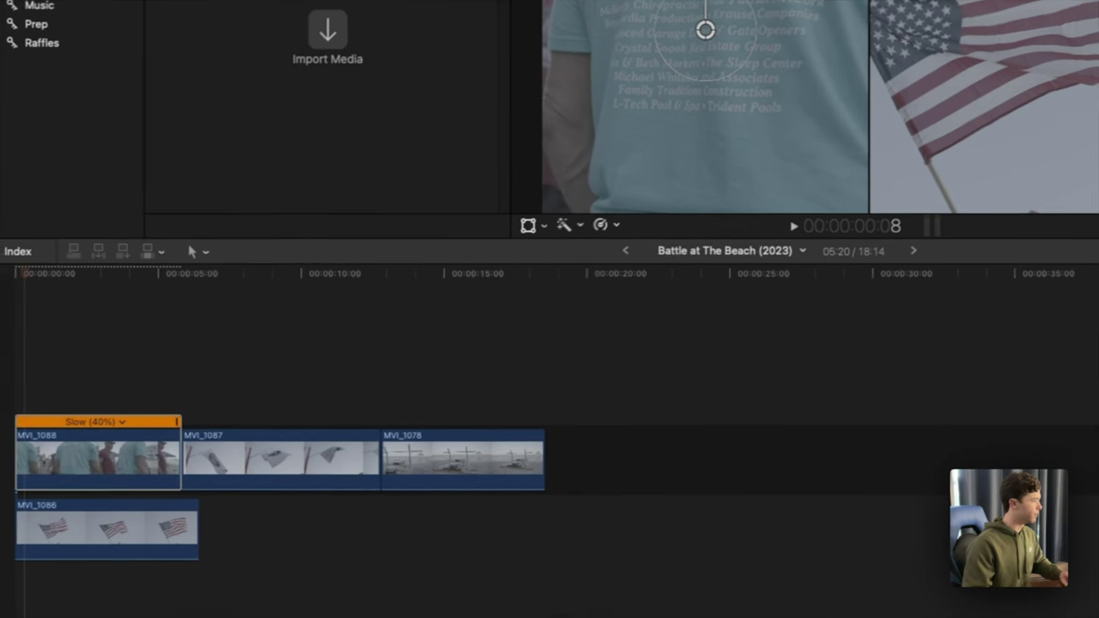
# Shorten the slowed MVI_1088 clip and slow the connected MVI_1086 clip to 40% with Automatic Speed
pyautogui.press('space')
pyautogui.moveTo(36, 443); pyautogui.dragTo(90, 443)
pyautogui.moveTo(100, 505); pyautogui.dragTo(157, 505)
pyautogui.click(620, 222)
pyautogui.click(680, 403)
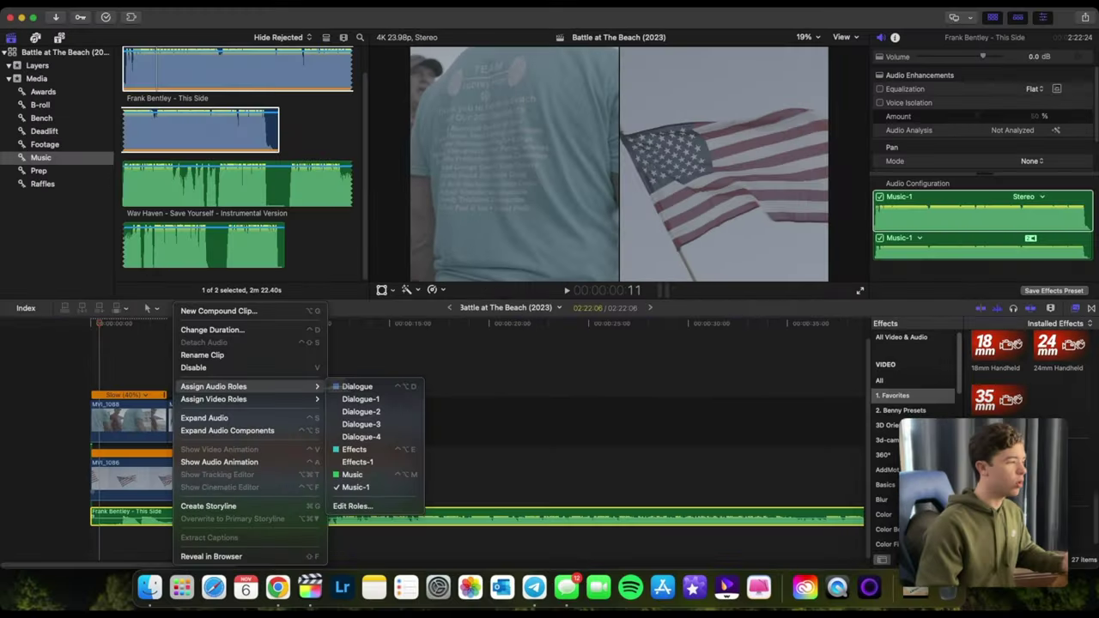
# Switch the Music and Video roles off and back on in the timeline index to compare playback
pyautogui.click(27, 309)
pyautogui.click(19, 424)
pyautogui.click(19, 379)
pyautogui.click(19, 424)
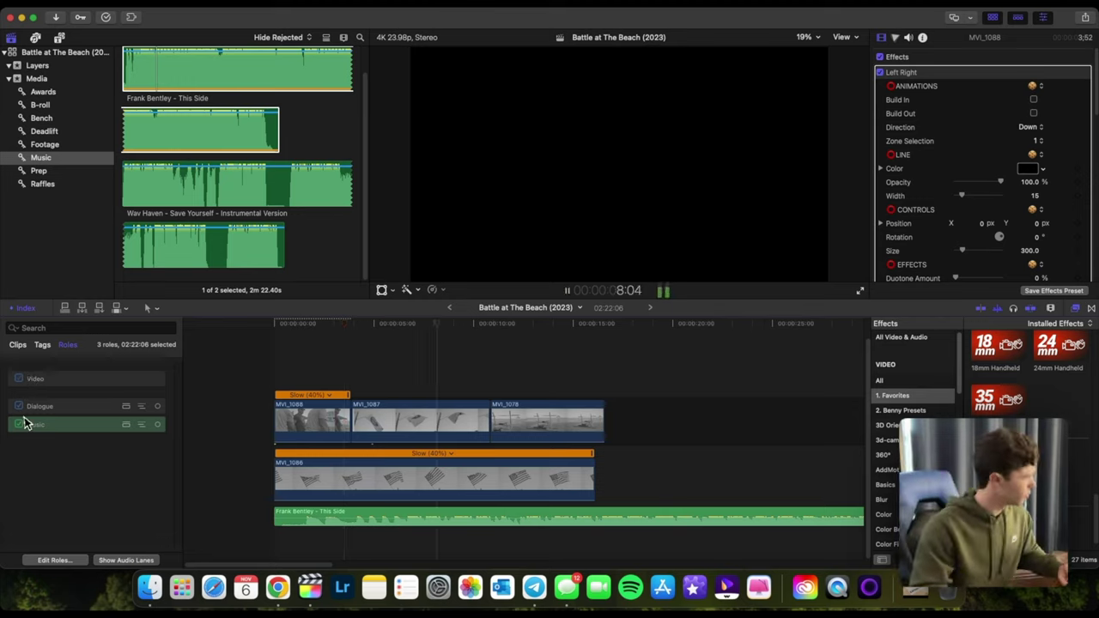
pyautogui.click(19, 379)
# Trim the music track under the clips and add a Basic Title above the start of the timeline
pyautogui.click(312, 517)
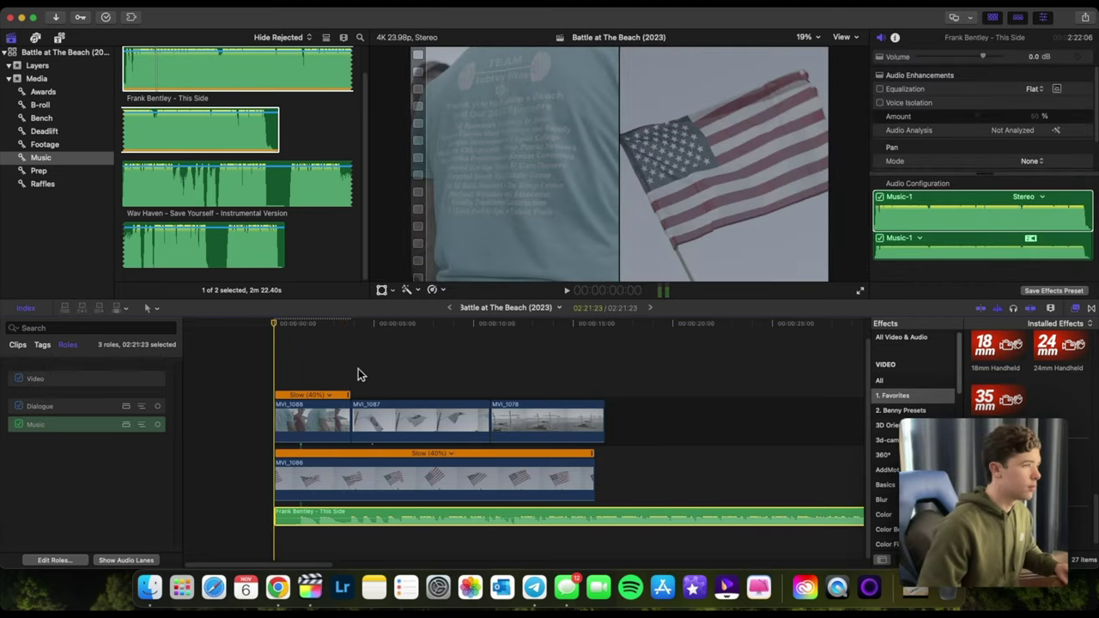
pyautogui.click(60, 38)
pyautogui.scroll(10, 79, 103)
pyautogui.click(50, 64)
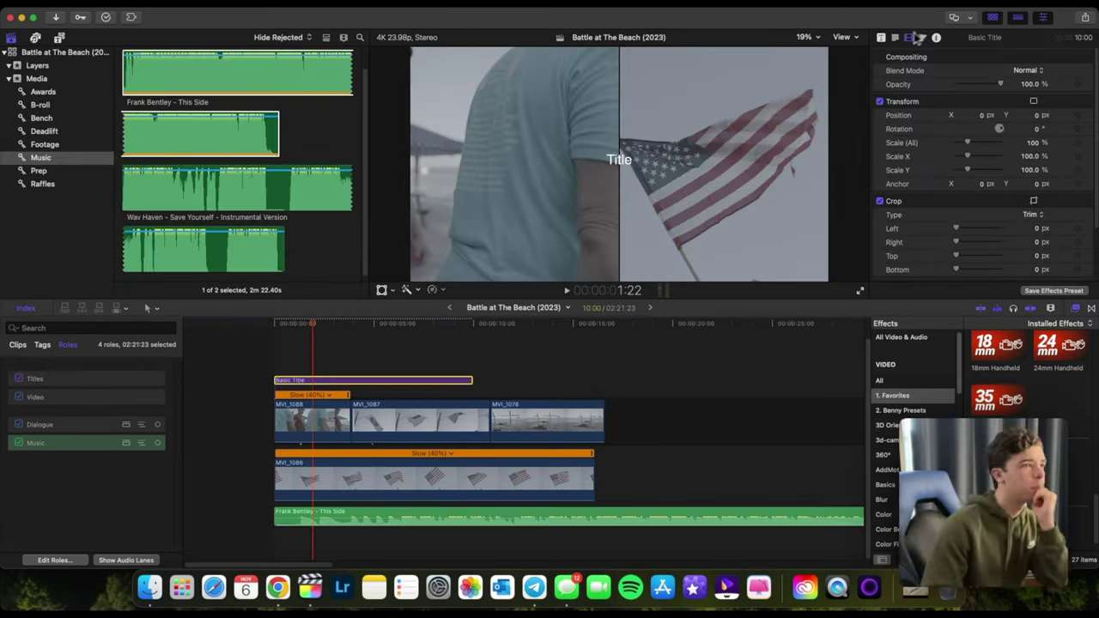
# Open the title's text settings and look through the installed fonts
pyautogui.click(918, 37)
pyautogui.click(1021, 138)
pyautogui.scroll(5, 993, 386)
pyautogui.scroll(-10, 993, 386)
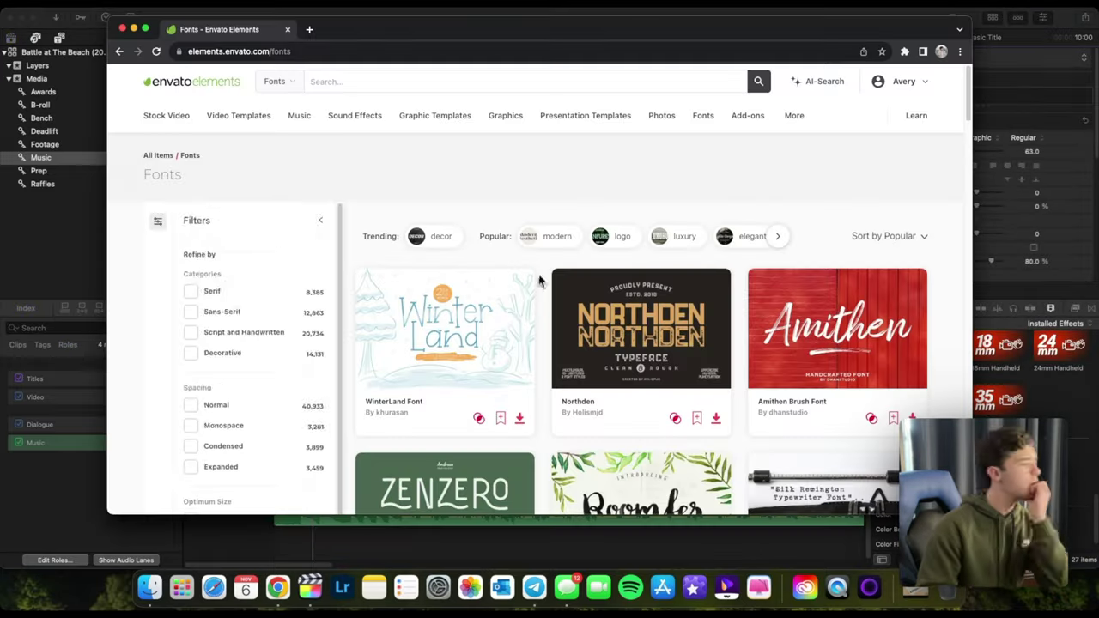
# Switch to Envato Elements in the browser and search its fonts for "bold", filtered to Normal spacing
pyautogui.scroll(-5, 247, 432)
pyautogui.scroll(-2, 247, 432)
pyautogui.scroll(2, 236, 387)
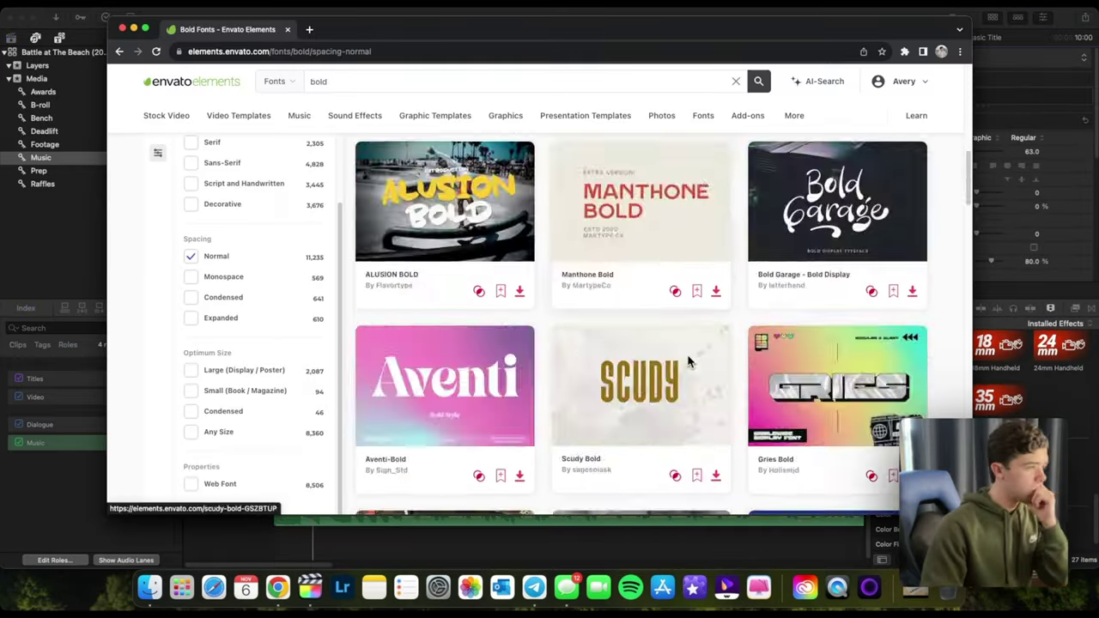
# Refine the font search to "bold sport" and look through the results up to page 3
pyautogui.write('sport')
pyautogui.press('Return')
pyautogui.scroll(-5, 601, 344)
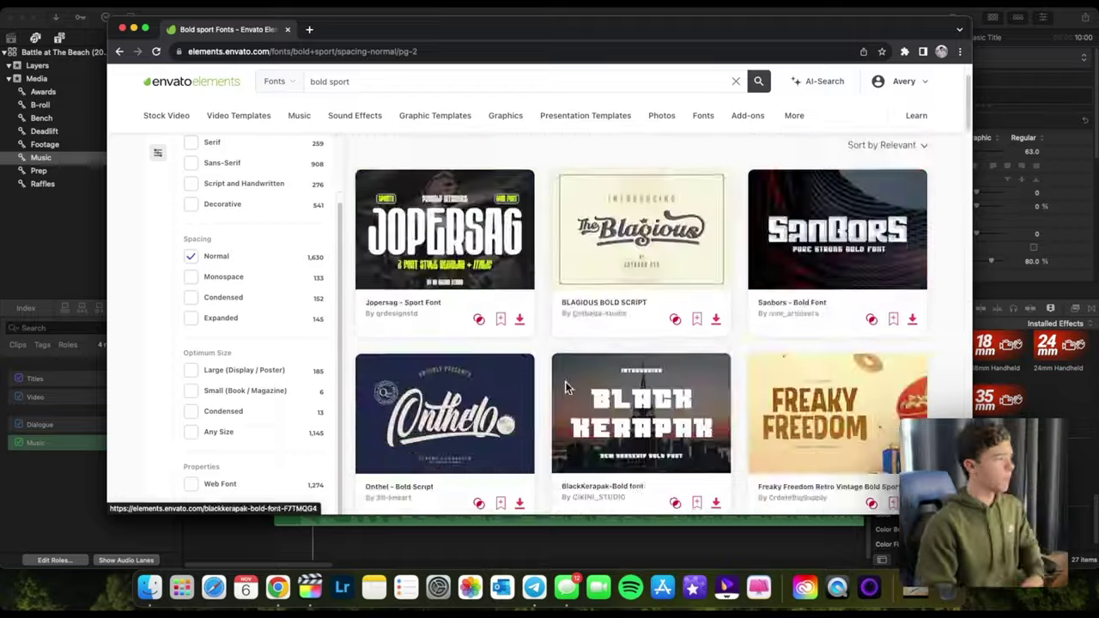
pyautogui.scroll(-5, 562, 384)
pyautogui.scroll(-10, 562, 386)
pyautogui.click(650, 348)
pyautogui.scroll(-20, 554, 369)
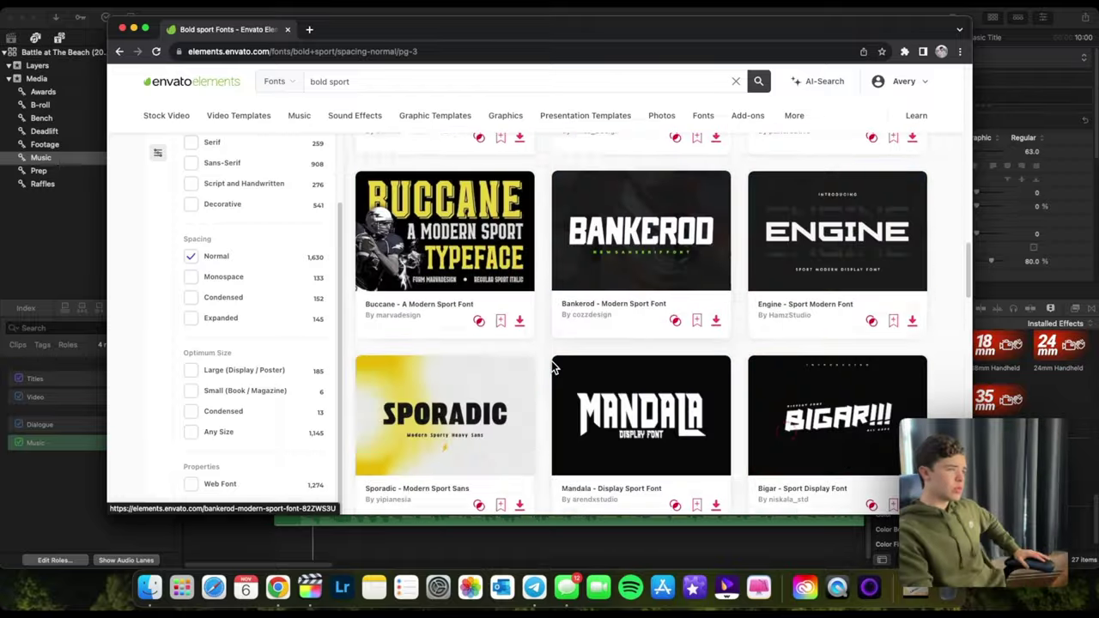
# Look through further "bold sport" font results up to page 5
pyautogui.scroll(-10, 710, 420)
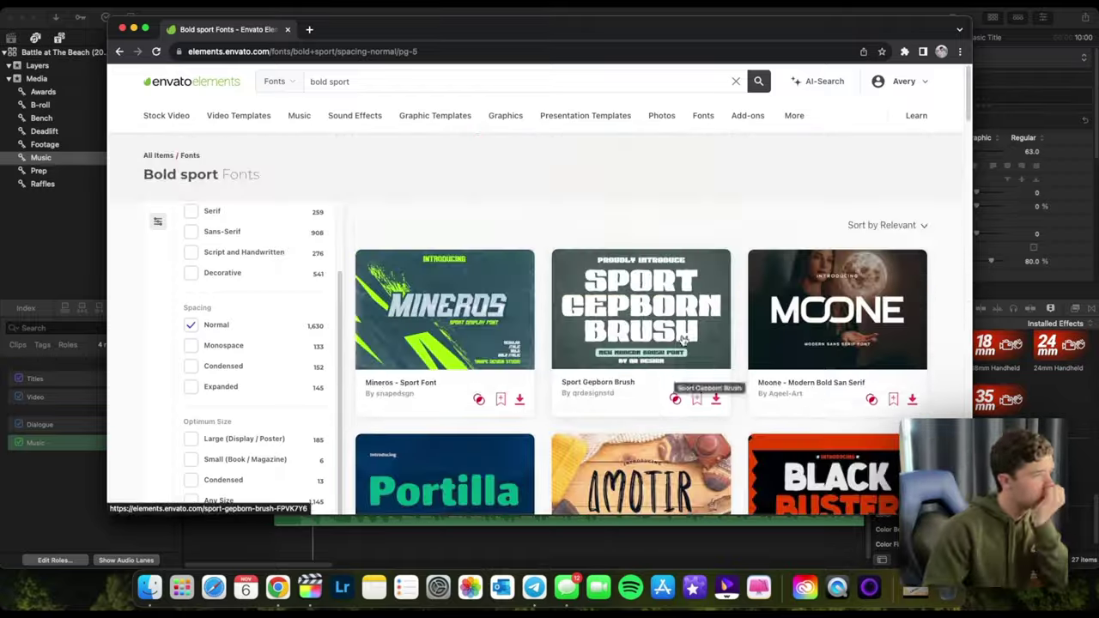
pyautogui.scroll(-5, 739, 331)
pyautogui.scroll(-5, 739, 331)
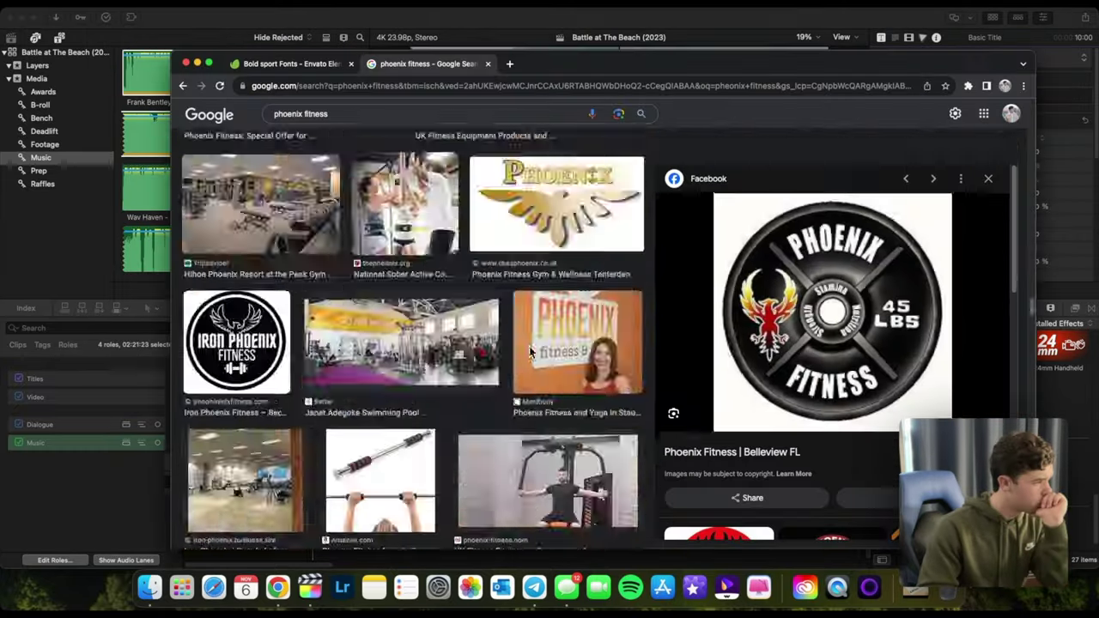
# Search Google Images for "phoenix fitness logo"
pyautogui.write('logo')
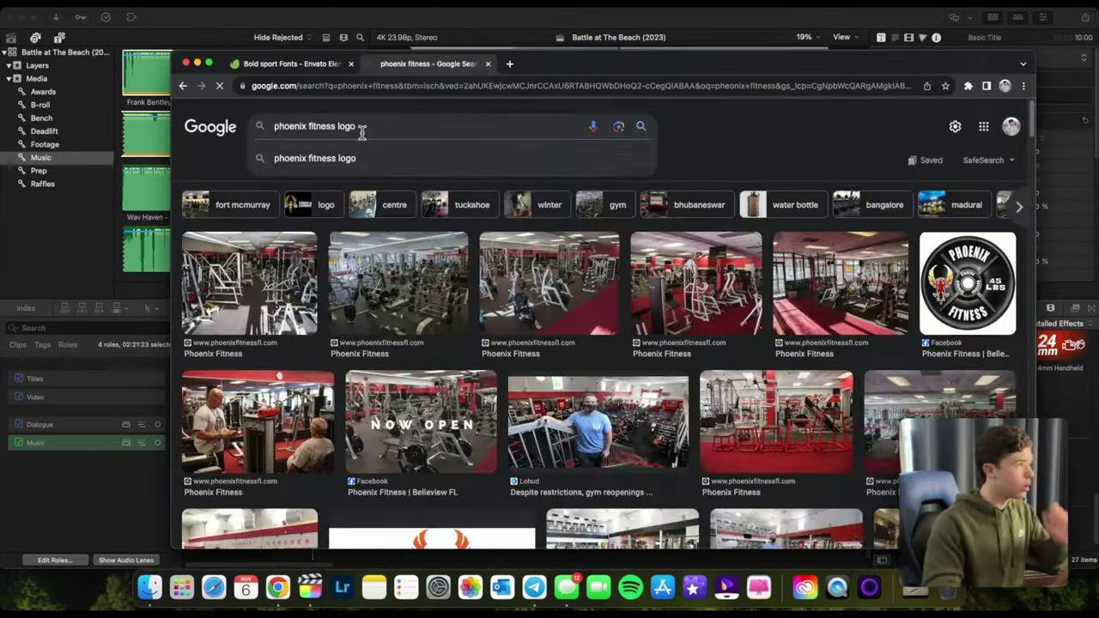
pyautogui.press('Return')
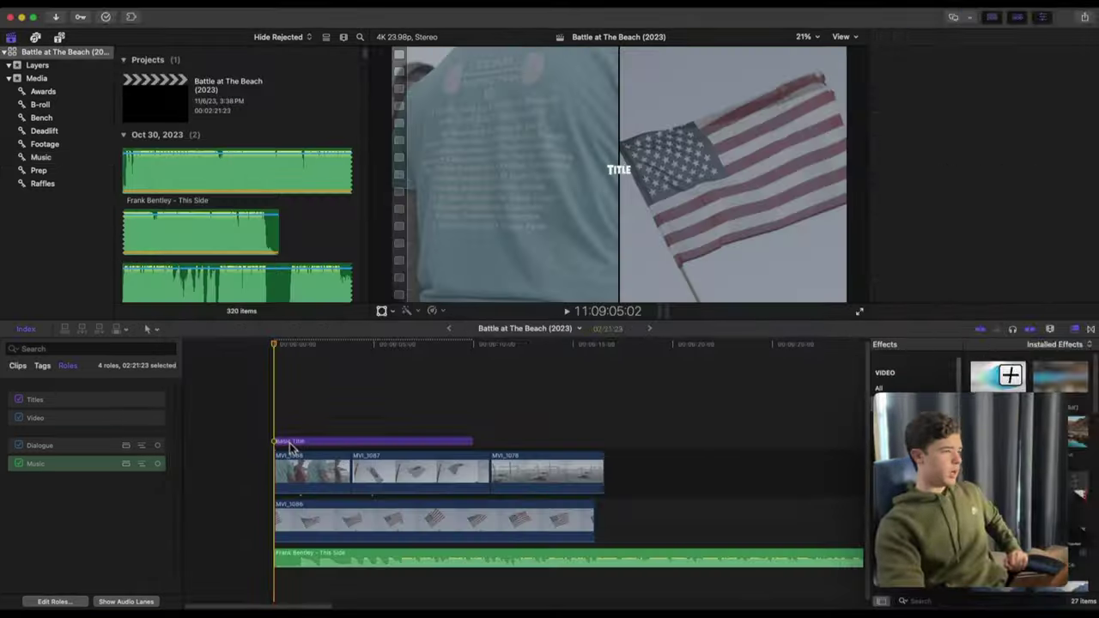
# Create a keyword collection named Assets in the Media folder and adjust the Phoenix Fitness title's text size
pyautogui.rightClick(62, 219)
pyautogui.click(74, 269)
pyautogui.write('Assets')
pyautogui.press('Return')
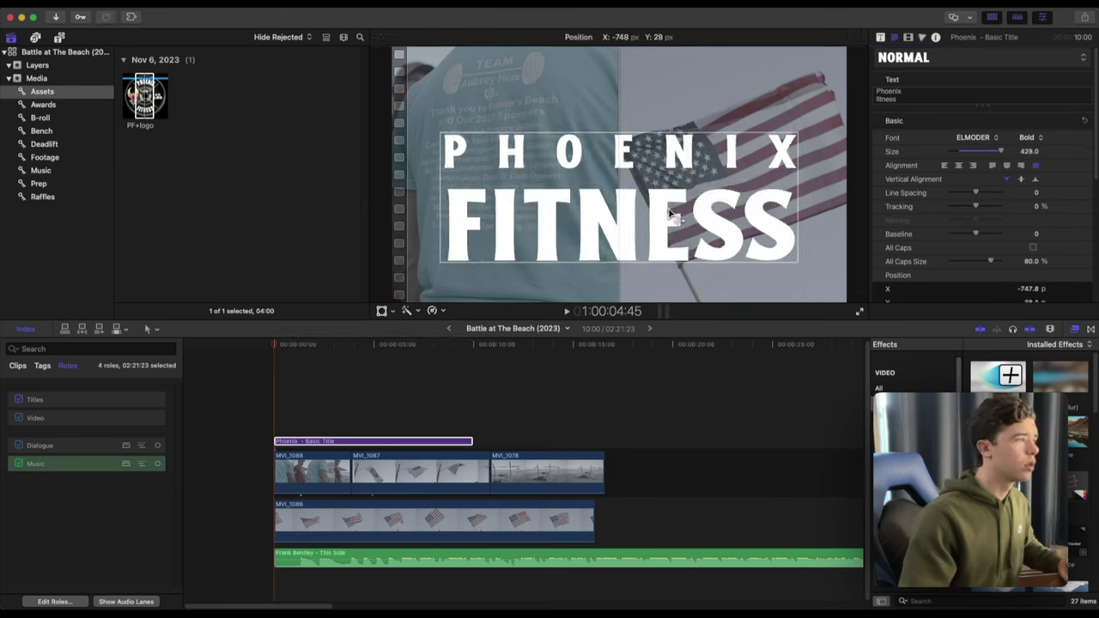
pyautogui.moveTo(1029, 156); pyautogui.dragTo(1080, 153)
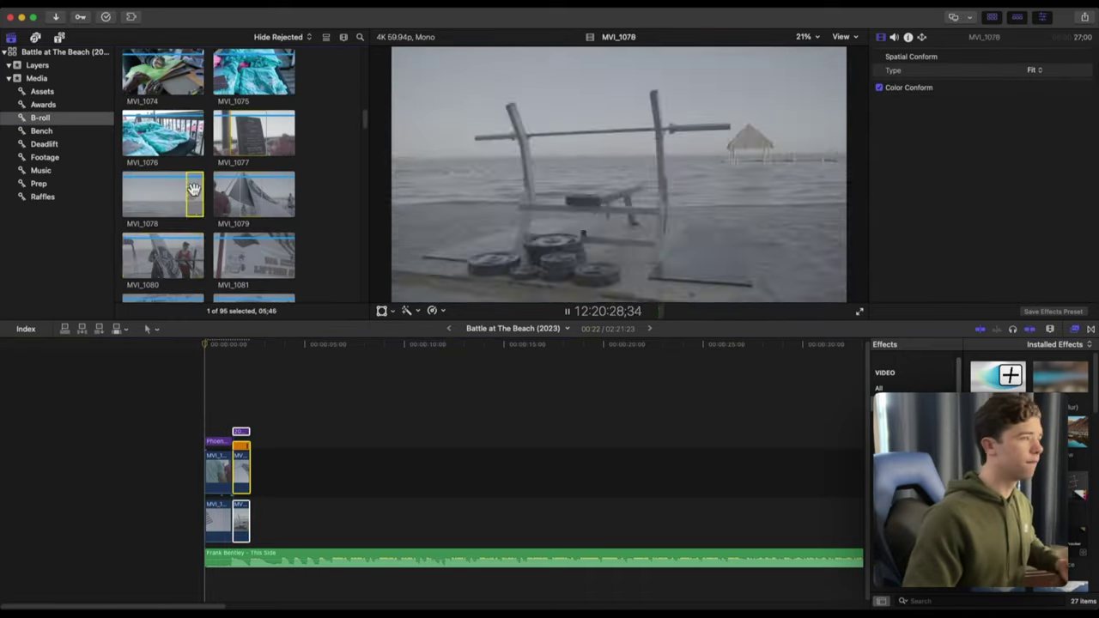
# Look through the B-roll clips for an opening shot, previewing the clips around MVI_1153 and MVI_1078
pyautogui.scroll(-7, 195, 190)
pyautogui.click(238, 253)
pyautogui.scroll(-10, 232, 232)
pyautogui.click(139, 156)
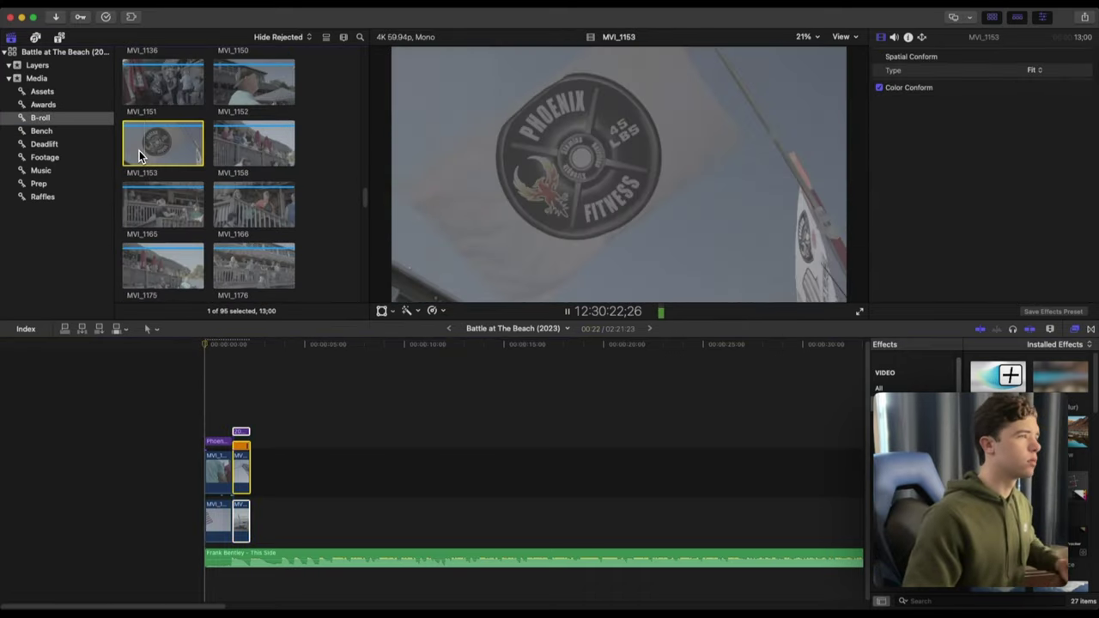
pyautogui.scroll(12, 142, 157)
pyautogui.click(233, 214)
pyautogui.scroll(2, 219, 187)
pyautogui.click(221, 127)
pyautogui.scroll(2, 206, 120)
# Mark a start point on MVI_1078 and insert the clip at the beginning of the timeline
pyautogui.click(193, 106)
pyautogui.press('i')
pyautogui.moveTo(187, 110); pyautogui.dragTo(261, 447)
pyautogui.click(263, 476)
# Try a speed ramp on the opening MVI_1078 clip by blading its speed and shortening the resulting segments
pyautogui.hotkey('shift', 'b')
pyautogui.press('super+equal')
pyautogui.press('super+equal')
pyautogui.moveTo(163, 446); pyautogui.dragTo(144, 447)
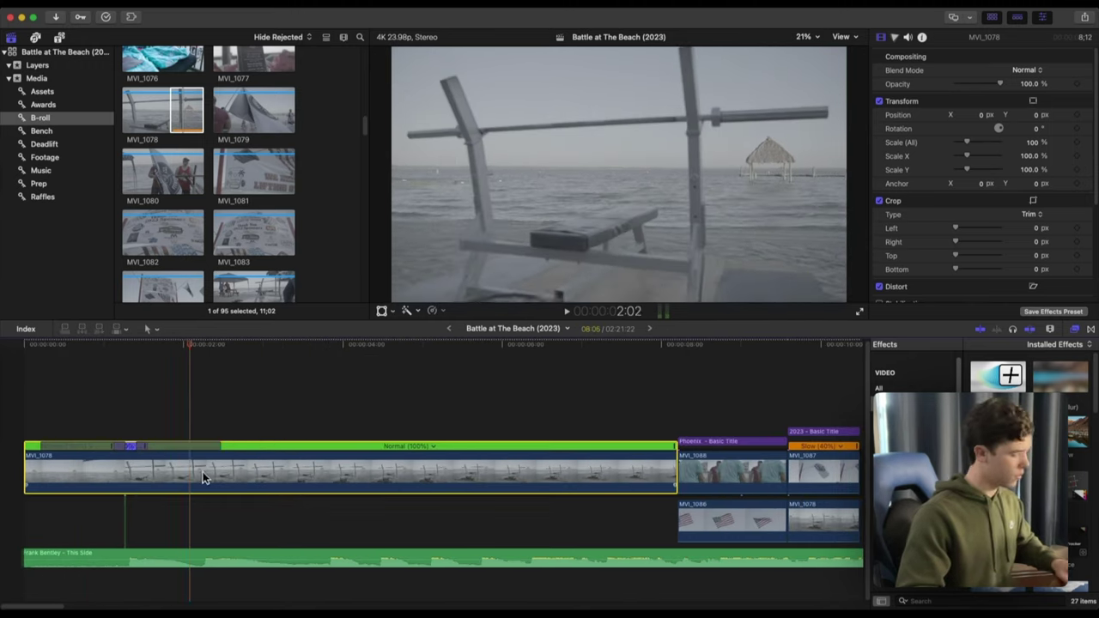
pyautogui.hotkey('shift', 'b')
pyautogui.hotkey('shift', 'b')
pyautogui.moveTo(367, 446); pyautogui.dragTo(202, 446)
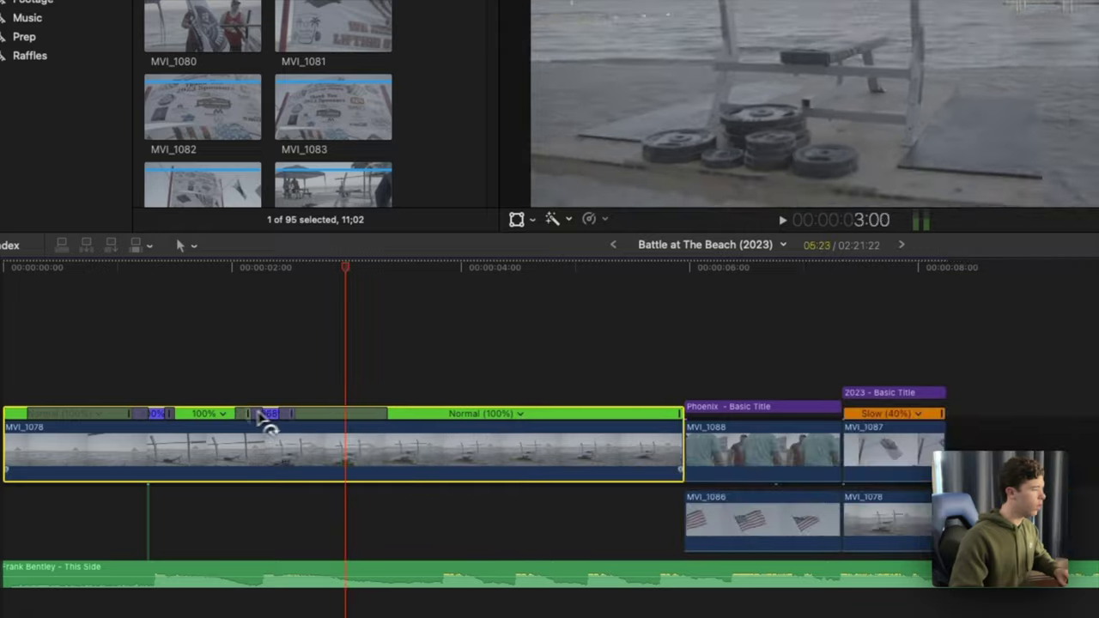
# Enable Stabilization on the opening MVI_1078 clip and play the intro from the start
pyautogui.scroll(-5, 970, 214)
pyautogui.click(879, 149)
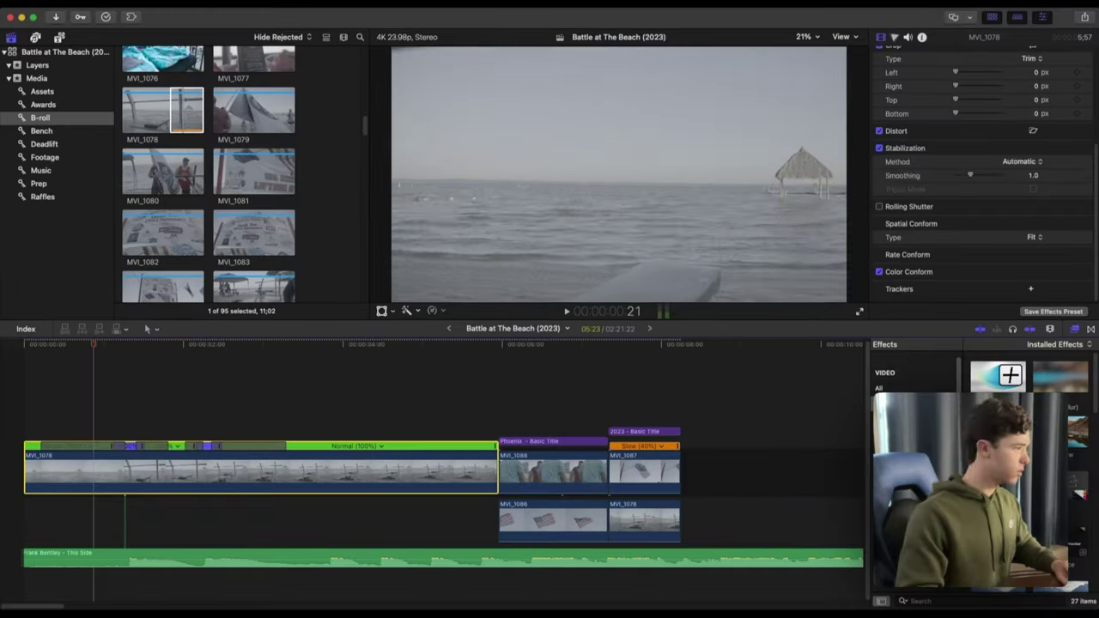
pyautogui.click(199, 409)
pyautogui.press('space')
pyautogui.press('space')
pyautogui.click(306, 474)
pyautogui.scroll(-5, 927, 215)
pyautogui.click(879, 148)
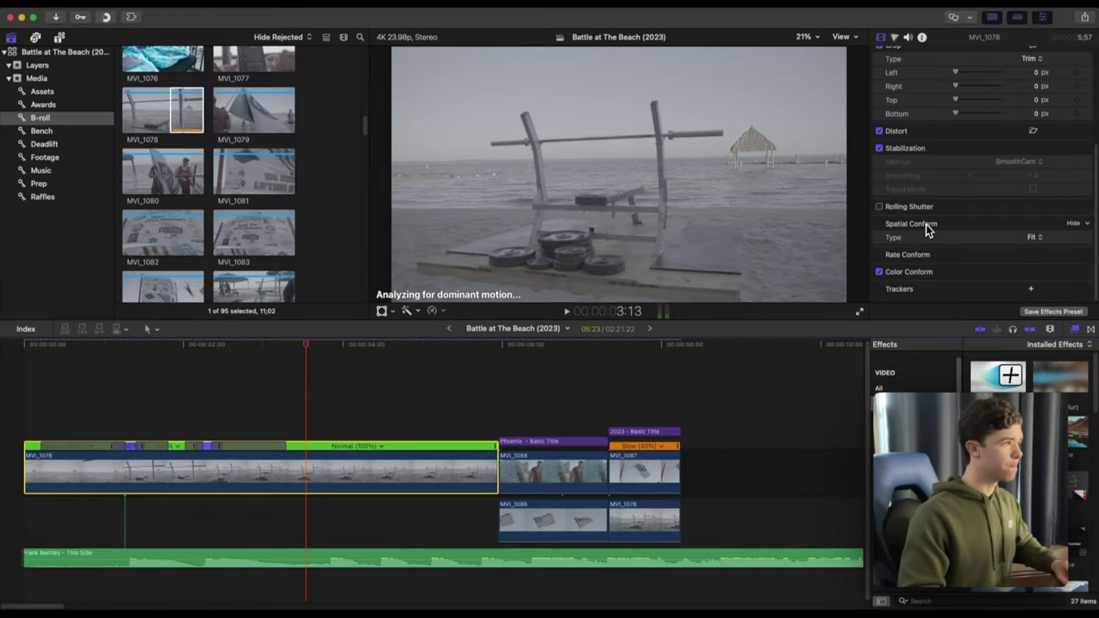
pyautogui.click(70, 380)
pyautogui.press('space')
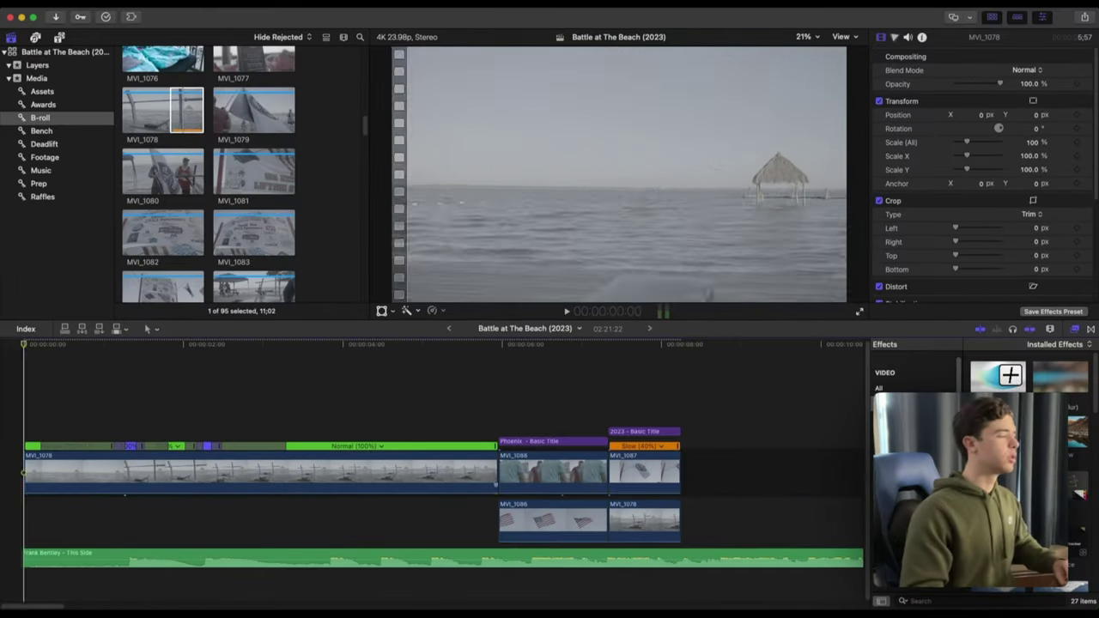
# Reset the speed of the opening MVI_1078 clip and slow it to 40%
pyautogui.click(152, 473)
pyautogui.press('alt+super+r')
pyautogui.hscroll(-3, 412, 463)
pyautogui.click(433, 310)
pyautogui.click(453, 438)
pyautogui.hscroll(4, 36, 421)
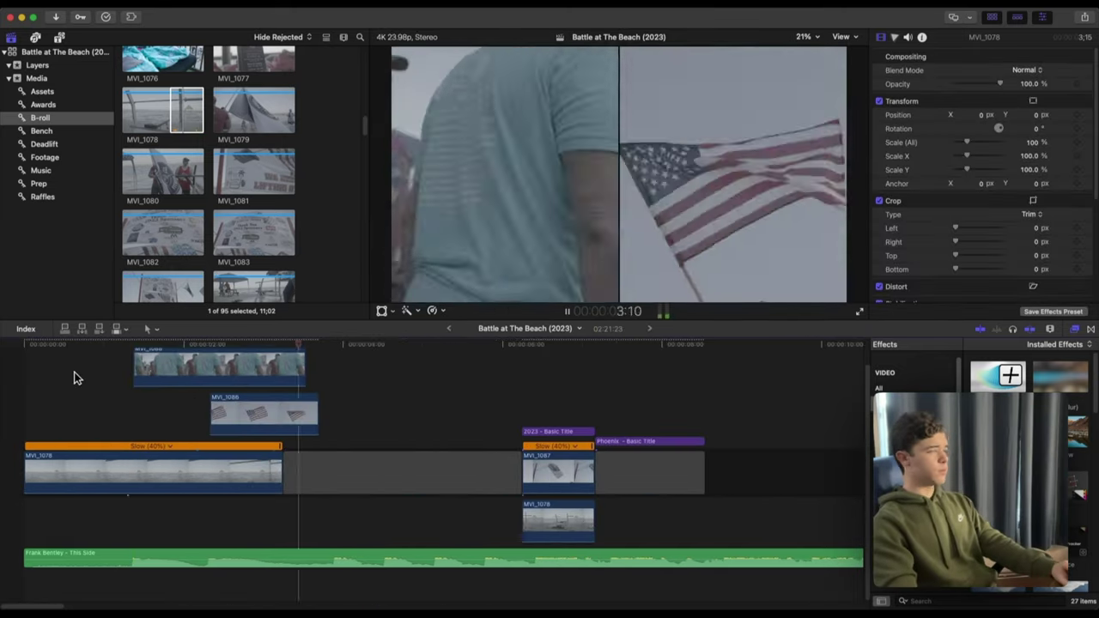
# Rearrange the connected clips so MVI_1087 sits beneath MVI_1086 and MVI_1088 follows them
pyautogui.click(117, 380)
pyautogui.moveTo(215, 367); pyautogui.dragTo(497, 409)
pyautogui.moveTo(557, 472); pyautogui.dragTo(414, 400)
pyautogui.scroll(-5, 208, 201)
pyautogui.click(249, 141)
pyautogui.moveTo(318, 359); pyautogui.dragTo(414, 359)
# Move the Phoenix Fitness and 2023 titles above MVI_1088 and trim the first title's start to about 5:03
pyautogui.moveTo(542, 441); pyautogui.dragTo(354, 365)
pyautogui.scroll(4, 355, 366)
pyautogui.moveTo(442, 375); pyautogui.dragTo(384, 375)
pyautogui.moveTo(593, 446); pyautogui.dragTo(499, 445)
pyautogui.scroll(-4, 482, 365)
pyautogui.press('space')
pyautogui.scroll(4, 522, 377)
pyautogui.click(421, 378)
pyautogui.press('super+equal')
pyautogui.moveTo(410, 410); pyautogui.dragTo(441, 409)
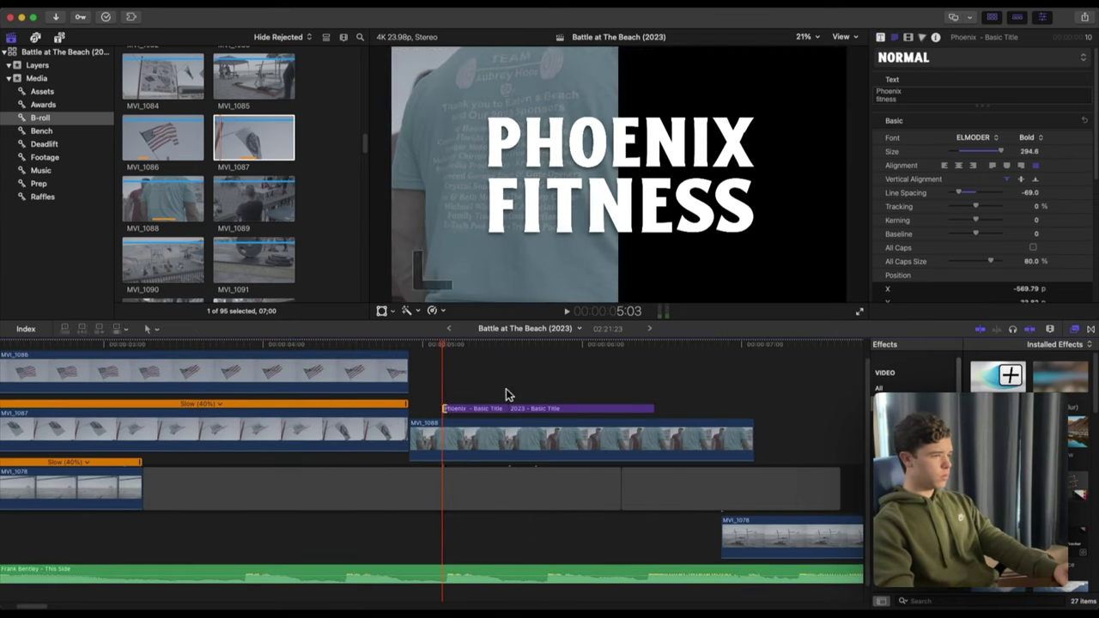
# Play the edit and shift the stacked MVI_1086, MVI_1087 and MVI_1088 clips earlier in the timeline
pyautogui.press('space')
pyautogui.press('super+minus')
pyautogui.press('super+minus')
pyautogui.press('super+minus')
pyautogui.click(24, 347)
pyautogui.press('super+equal')
pyautogui.moveTo(149, 393); pyautogui.dragTo(108, 393)
pyautogui.moveTo(149, 453); pyautogui.dragTo(108, 454)
pyautogui.moveTo(243, 459); pyautogui.dragTo(201, 458)
# Pick MVI_1093 from the B-roll, mark its start point and connect it in the timeline after the stacked clips
pyautogui.scroll(5, 240, 215)
pyautogui.scroll(-5, 227, 257)
pyautogui.click(132, 66)
pyautogui.scroll(-5, 228, 194)
pyautogui.click(228, 193)
pyautogui.press('i')
pyautogui.press('alt+super+v')
pyautogui.moveTo(245, 180); pyautogui.dragTo(227, 455)
pyautogui.click(217, 419)
# Trim the end of MVI_1086 to meet MVI_1088 and set MVI_1088's Left Right Zone Selection to 2
pyautogui.press('space')
pyautogui.scroll(-2, 204, 412)
pyautogui.moveTo(204, 375)
pyautogui.mouseDown()
pyautogui.moveTo(314, 375)
pyautogui.moveTo(215, 369)
pyautogui.mouseUp()
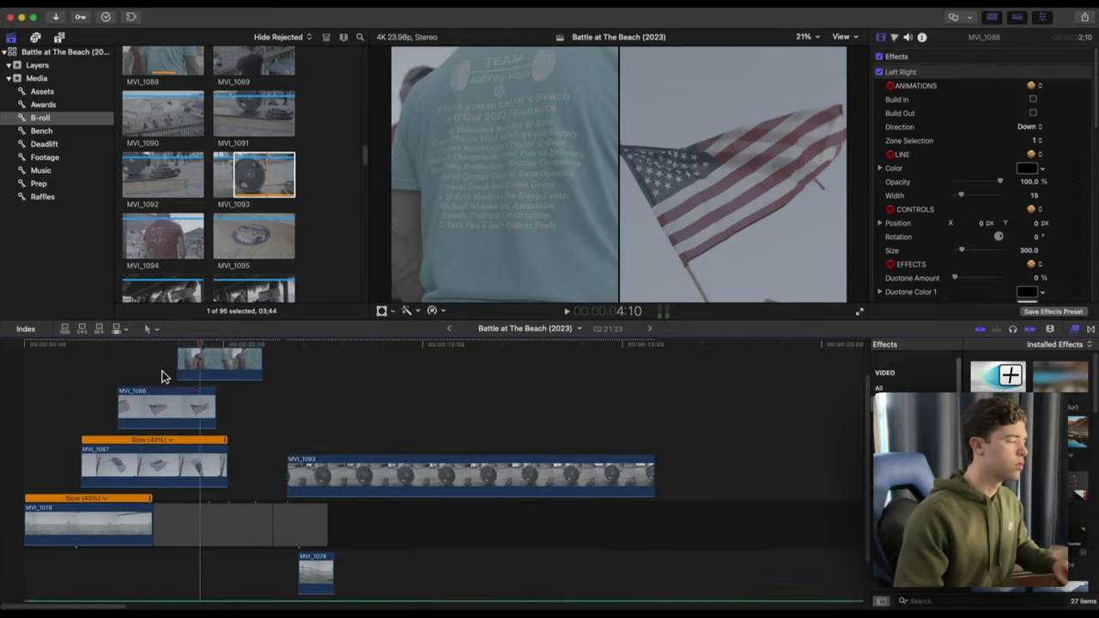
pyautogui.scroll(2, 162, 375)
pyautogui.moveTo(216, 448); pyautogui.dragTo(180, 448)
pyautogui.click(189, 449)
pyautogui.click(1036, 141)
pyautogui.click(1036, 156)
# Move MVI_1093 above the other connected clips and set its Left Right Zone Selection to 1
pyautogui.scroll(-3, 197, 387)
pyautogui.moveTo(306, 463); pyautogui.dragTo(224, 369)
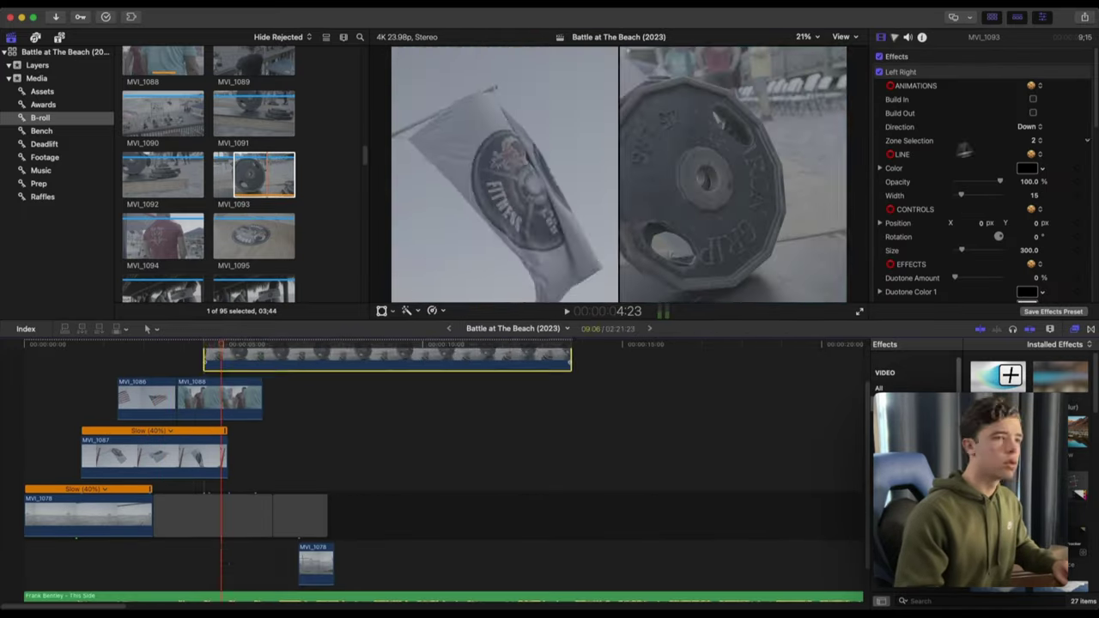
pyautogui.click(1036, 141)
pyautogui.click(1036, 126)
# Connect MVI_1084 from the B-roll to the timeline and delete the MVI_1088 clip
pyautogui.scroll(3, 220, 408)
pyautogui.click(273, 249)
pyautogui.scroll(5, 277, 255)
pyautogui.click(163, 233)
pyautogui.click(186, 369)
pyautogui.press('q')
pyautogui.click(193, 400)
pyautogui.press('Delete')
# Paste the Left Right effect from an existing split-screen clip onto MVI_1084 and place it directly after MVI_1086
pyautogui.click(188, 446)
pyautogui.click(195, 507)
pyautogui.press('super+c')
pyautogui.click(226, 457)
pyautogui.press('super+shift+v')
pyautogui.press('Return')
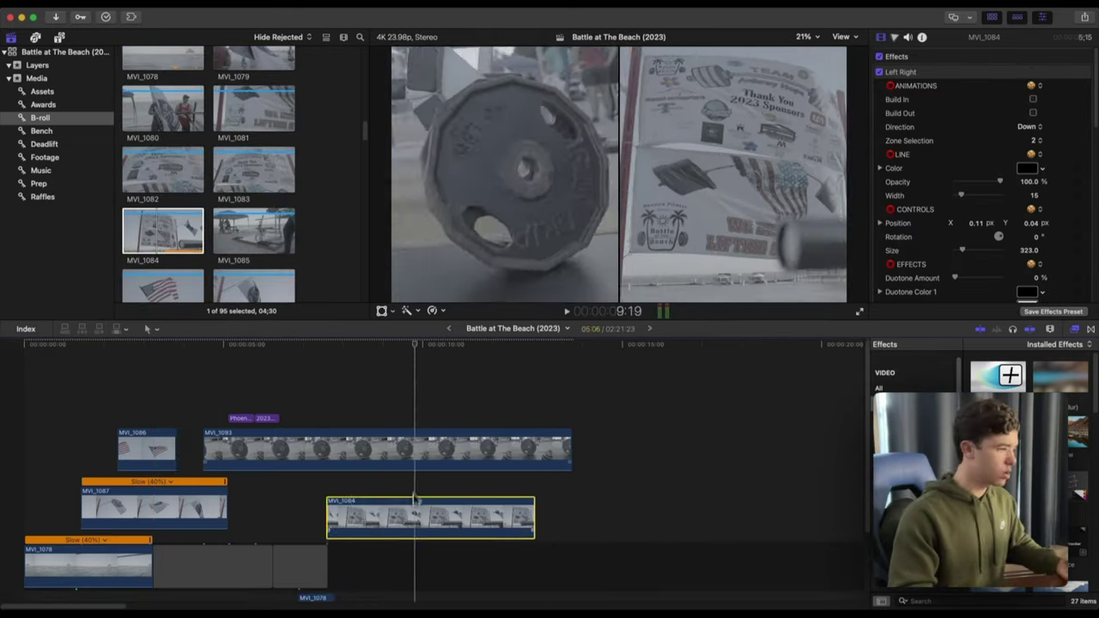
pyautogui.moveTo(619, 455); pyautogui.dragTo(385, 455)
# Select a short range of MVI_1077 in the B-roll and play the split-screen section
pyautogui.click(220, 360)
pyautogui.scroll(5, 207, 195)
pyautogui.scroll(-4, 207, 195)
pyautogui.moveTo(230, 176); pyautogui.dragTo(266, 176)
pyautogui.click(166, 386)
pyautogui.press('space')
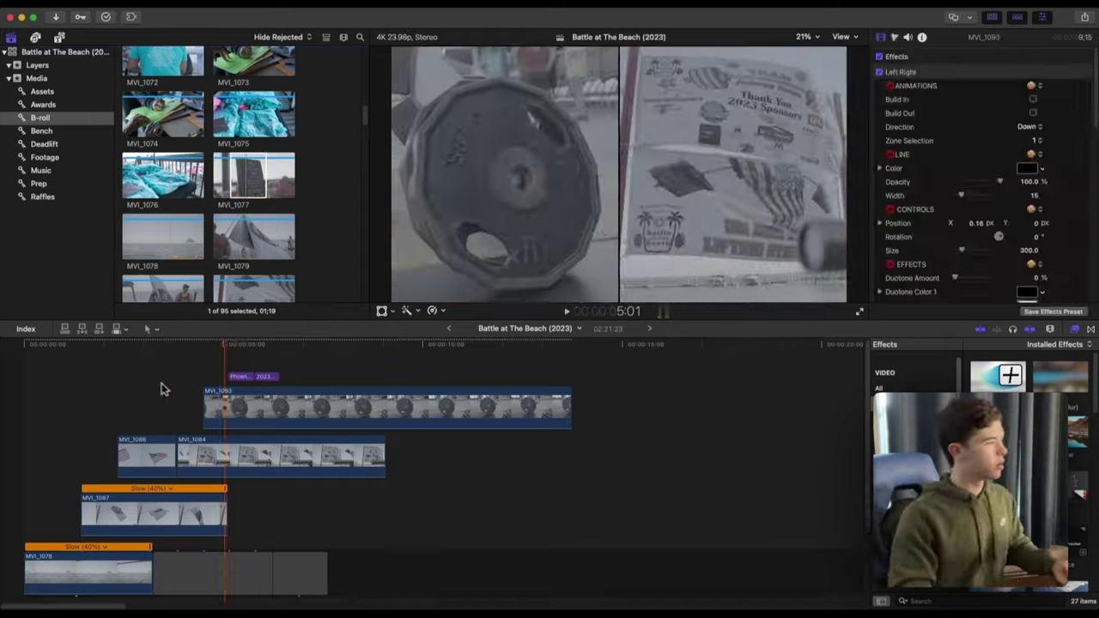
# Trim MVI_1093 and MVI_1084 to the end of the 2023 title and delete the leftover MVI_1078 clip
pyautogui.click(279, 347)
pyautogui.hotkey('alt', ']')
pyautogui.click(151, 393)
pyautogui.press('space')
pyautogui.click(299, 573)
pyautogui.press('Delete')
# Slip the footage inside the opening MVI_1078 clip with the Trim tool and play from the start
pyautogui.scroll(-5, 299, 515)
pyautogui.click(25, 363)
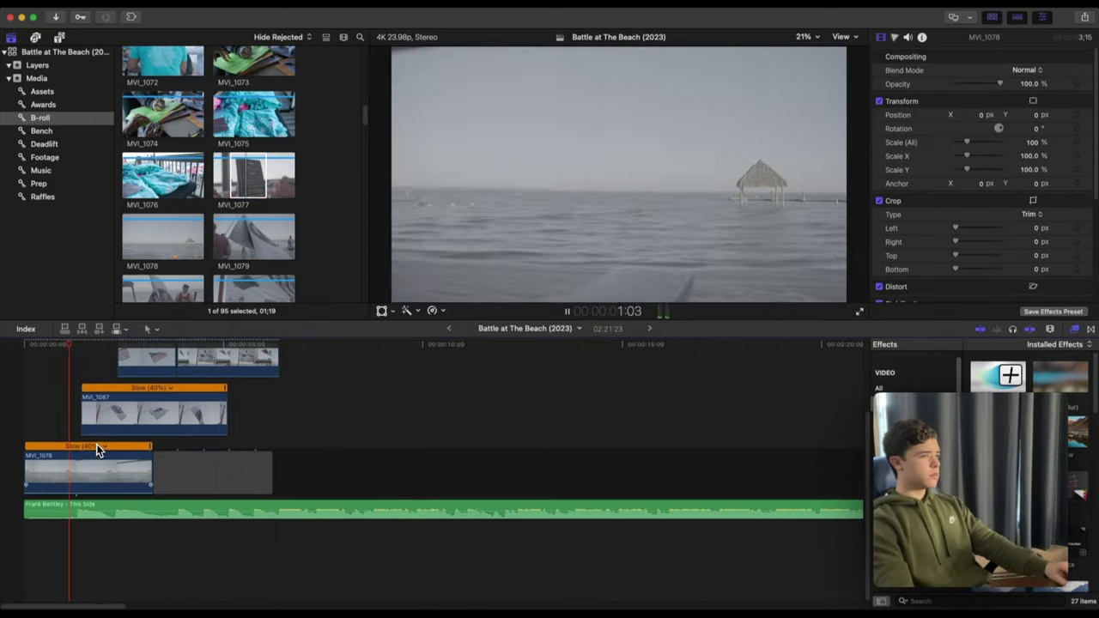
pyautogui.press('t')
pyautogui.moveTo(86, 476); pyautogui.dragTo(57, 489)
pyautogui.click(36, 398)
pyautogui.press('space')
# Play back the split-screen intro to check the timing of its clips and titles
pyautogui.scroll(4, 82, 358)
pyautogui.click(133, 455)
pyautogui.click(195, 470)
pyautogui.click(71, 381)
pyautogui.press('space')
pyautogui.click(60, 381)
pyautogui.press('space')
pyautogui.press('space')
# Look through the B-roll clips for a shot to follow the intro, previewing candidates such as MVI_1085
pyautogui.scroll(-15, 195, 213)
pyautogui.scroll(20, 195, 212)
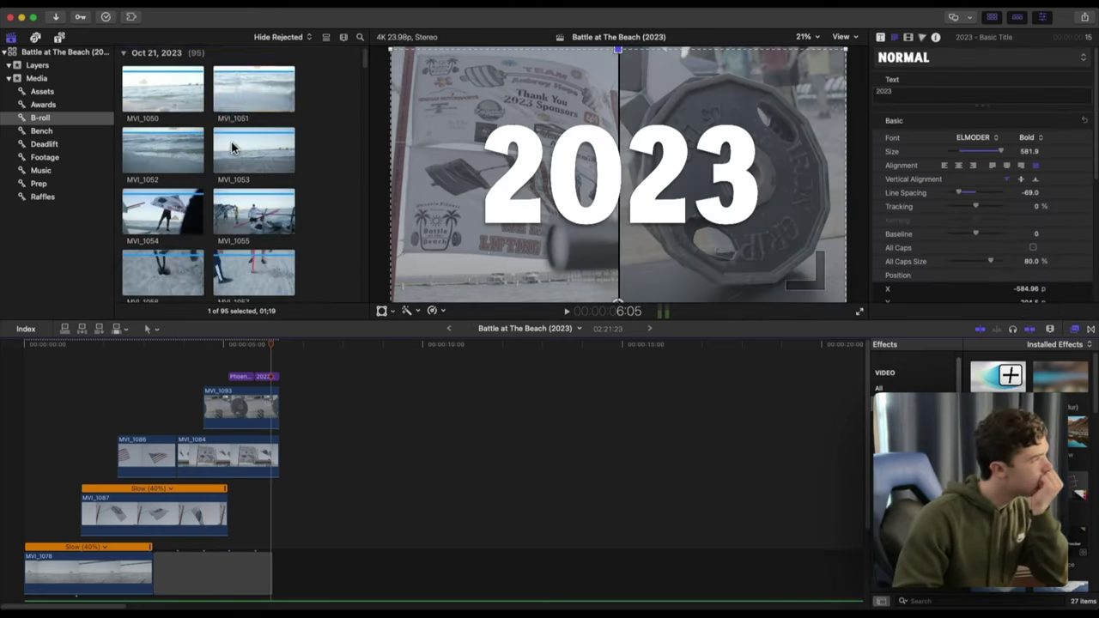
pyautogui.click(178, 148)
pyautogui.scroll(-10, 206, 185)
pyautogui.click(221, 194)
pyautogui.press('i')
pyautogui.press('space')
pyautogui.scroll(-10, 240, 236)
pyautogui.click(249, 240)
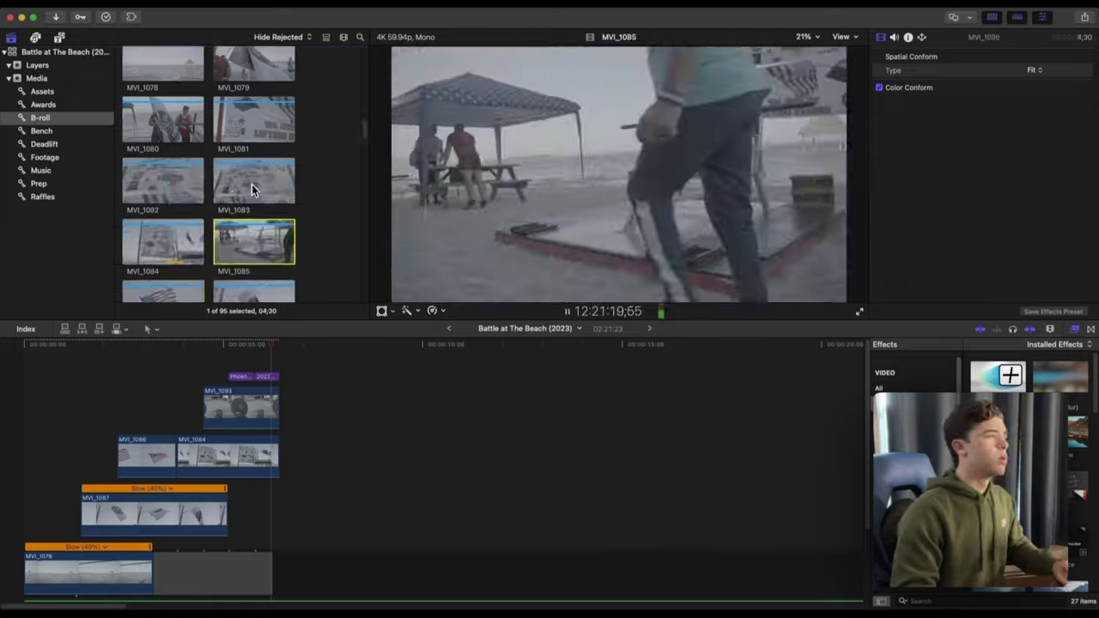
pyautogui.scroll(-8, 252, 184)
pyautogui.click(146, 143)
pyautogui.scroll(-1, 146, 141)
pyautogui.click(154, 77)
# Open the Footage collection and preview the aerial clips from DJI_0498 to DJI_0500
pyautogui.click(45, 157)
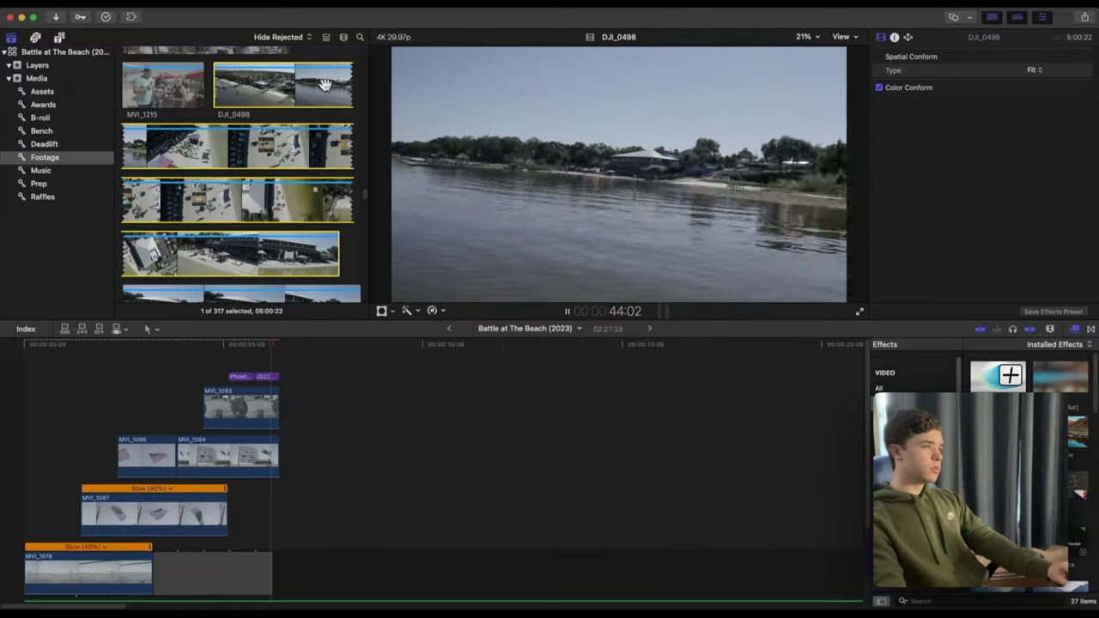
pyautogui.scroll(-5, 298, 200)
pyautogui.click(264, 115)
pyautogui.click(271, 171)
# Add DJI_0501 from about 17:09 onward to the timeline directly after the intro and play the transition
pyautogui.click(163, 226)
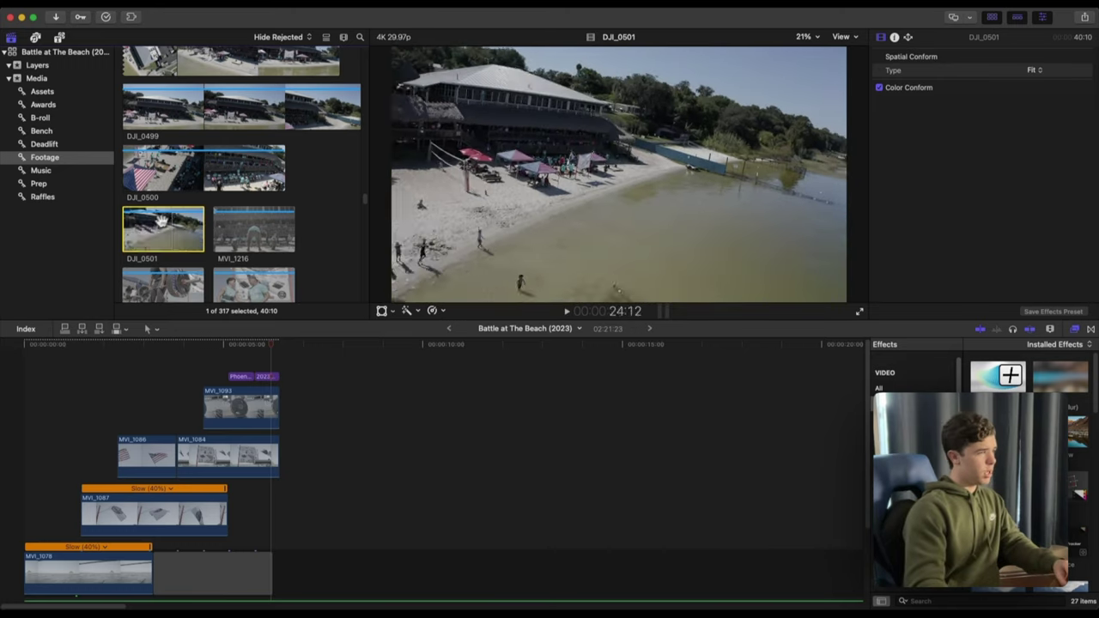
pyautogui.press('space')
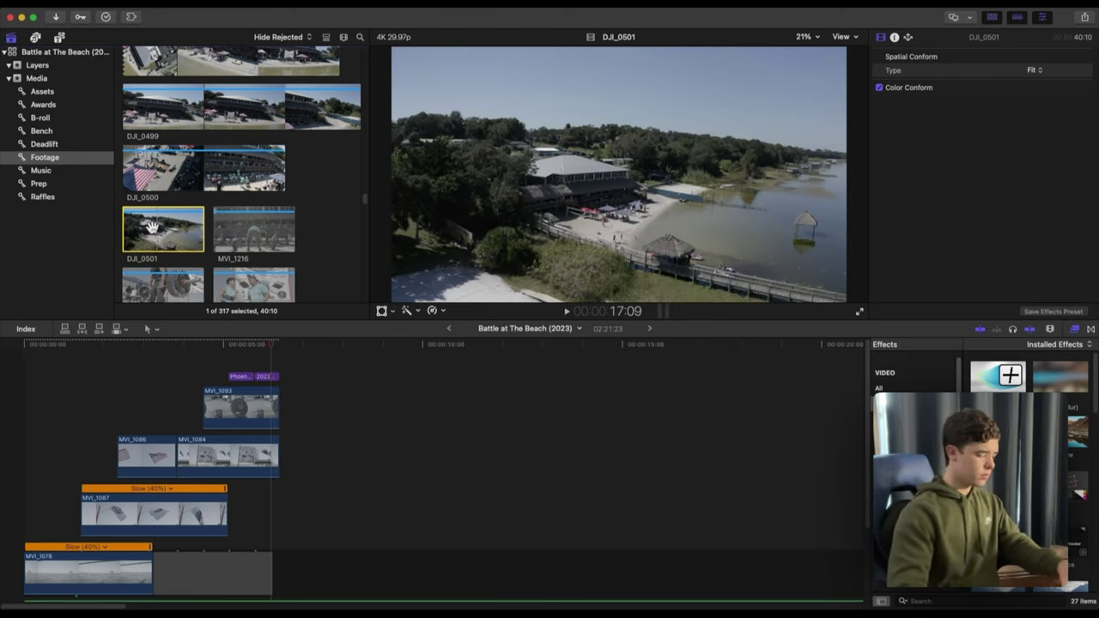
pyautogui.moveTo(163, 229); pyautogui.dragTo(273, 572)
pyautogui.click(268, 521)
pyautogui.press('space')
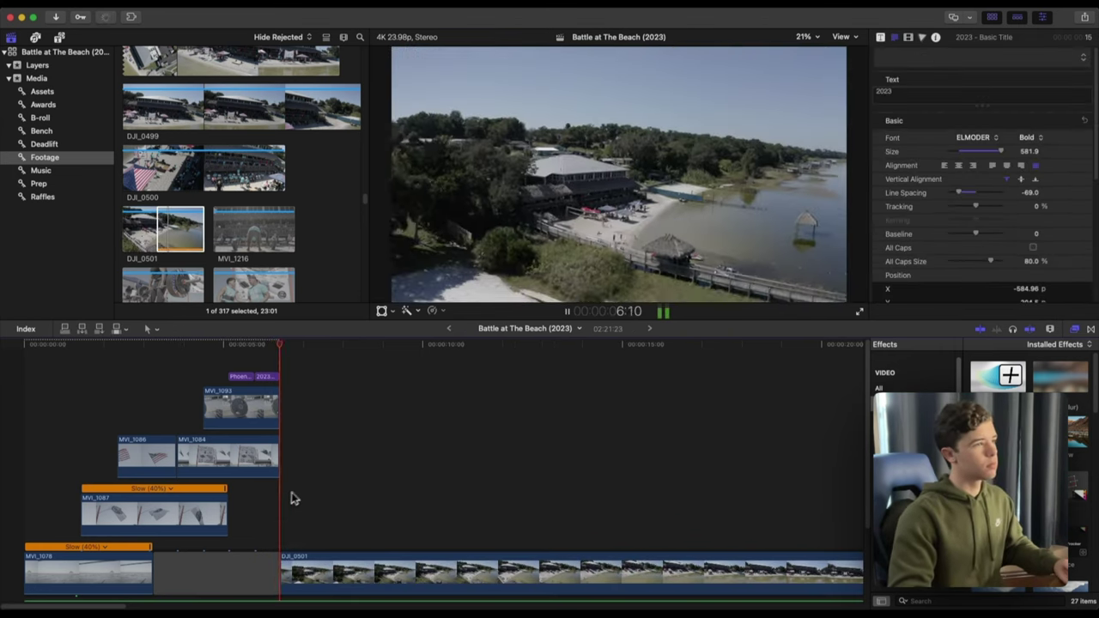
pyautogui.press('space')
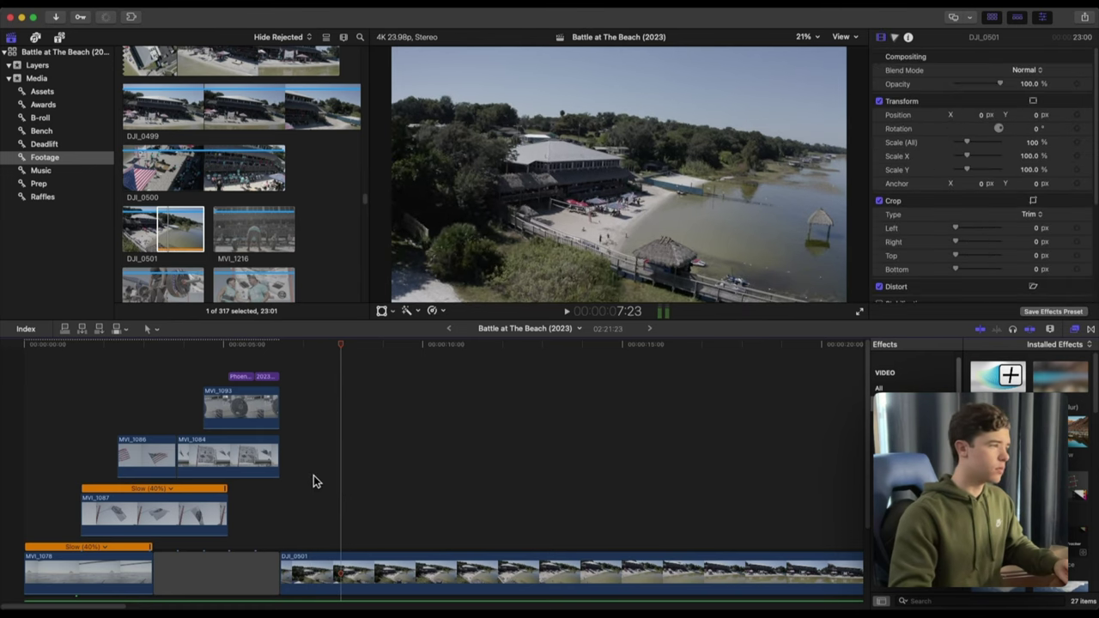
# Review the DJI_0501 drone clip in the timeline from its beginning
pyautogui.click(281, 346)
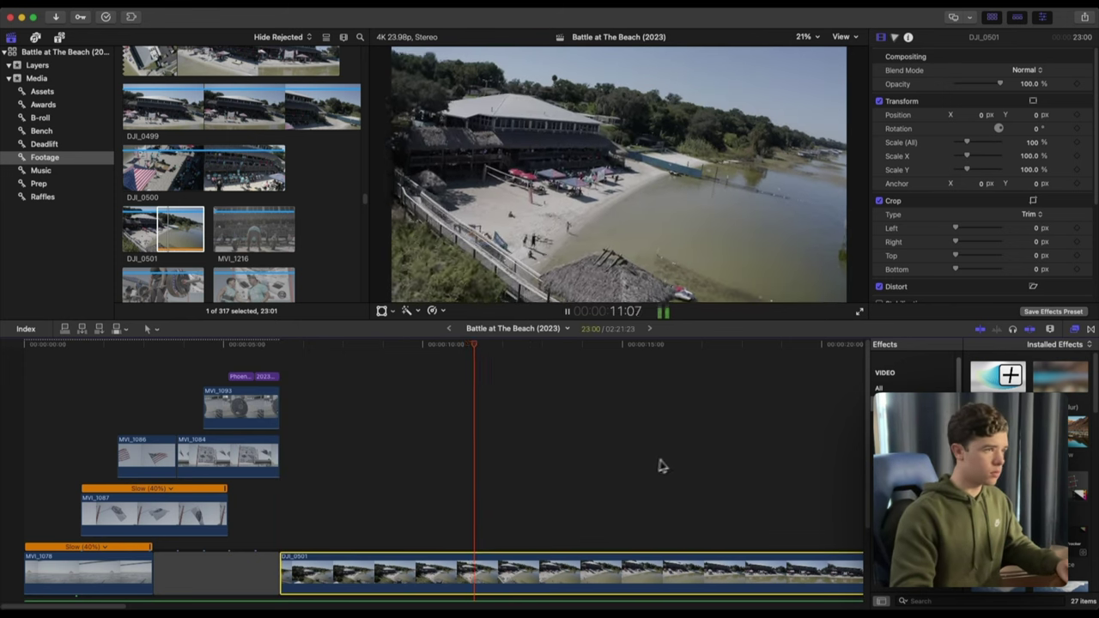
pyautogui.hscroll(5, 652, 463)
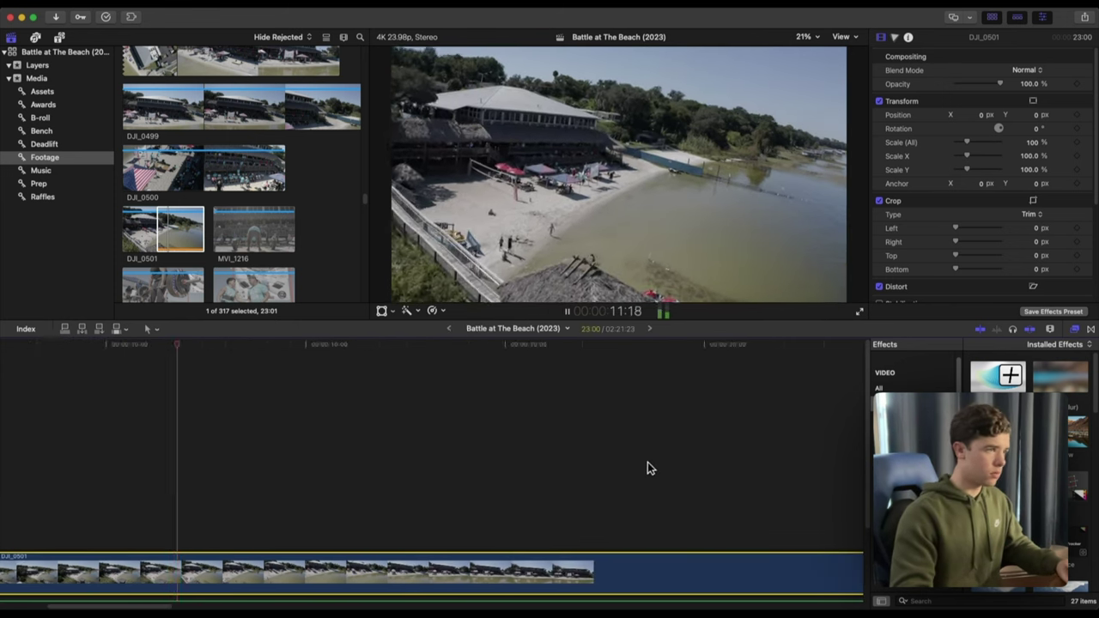
pyautogui.hscroll(2, 647, 462)
pyautogui.press('super+minus')
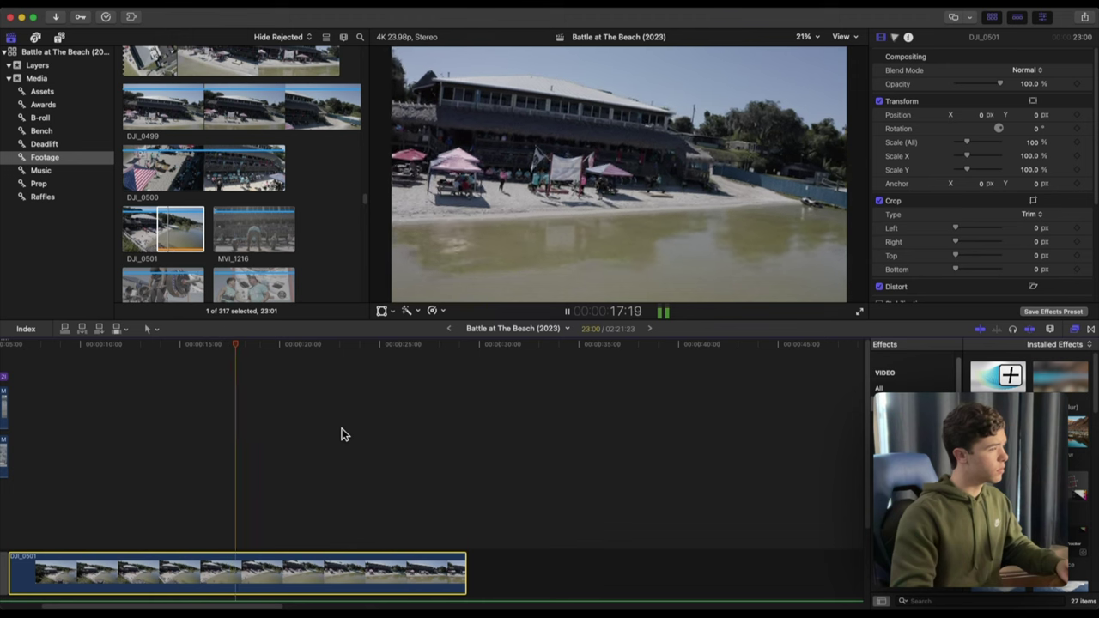
# Play through the DJI_0501 clip and trim its end to the timeline position 24:10
pyautogui.press('space')
pyautogui.moveTo(254, 347); pyautogui.dragTo(299, 388)
pyautogui.press('space')
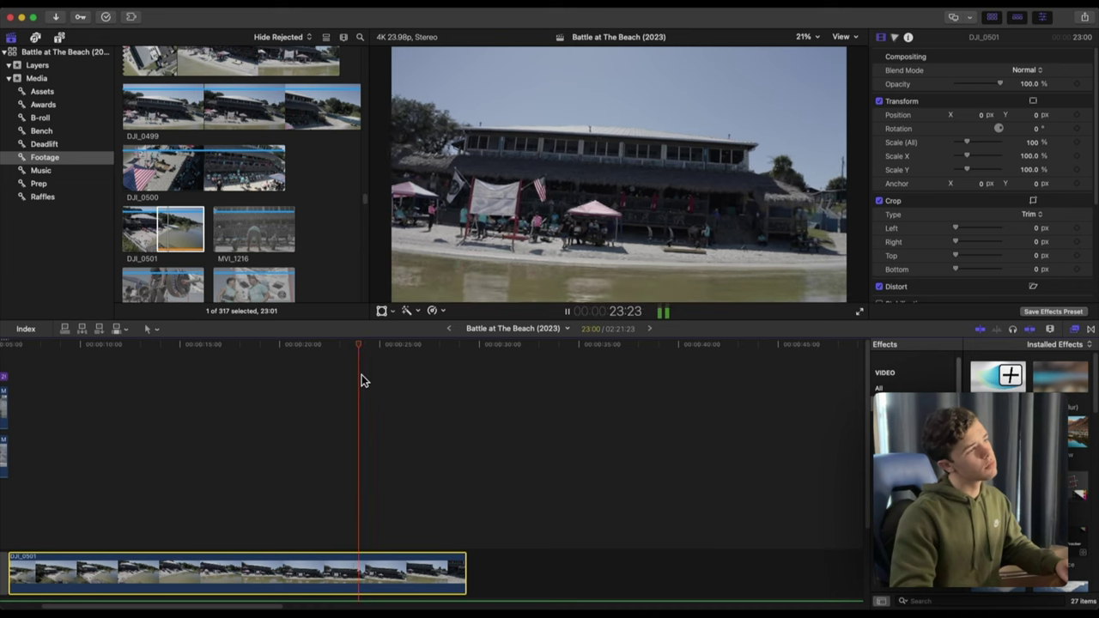
pyautogui.press('space')
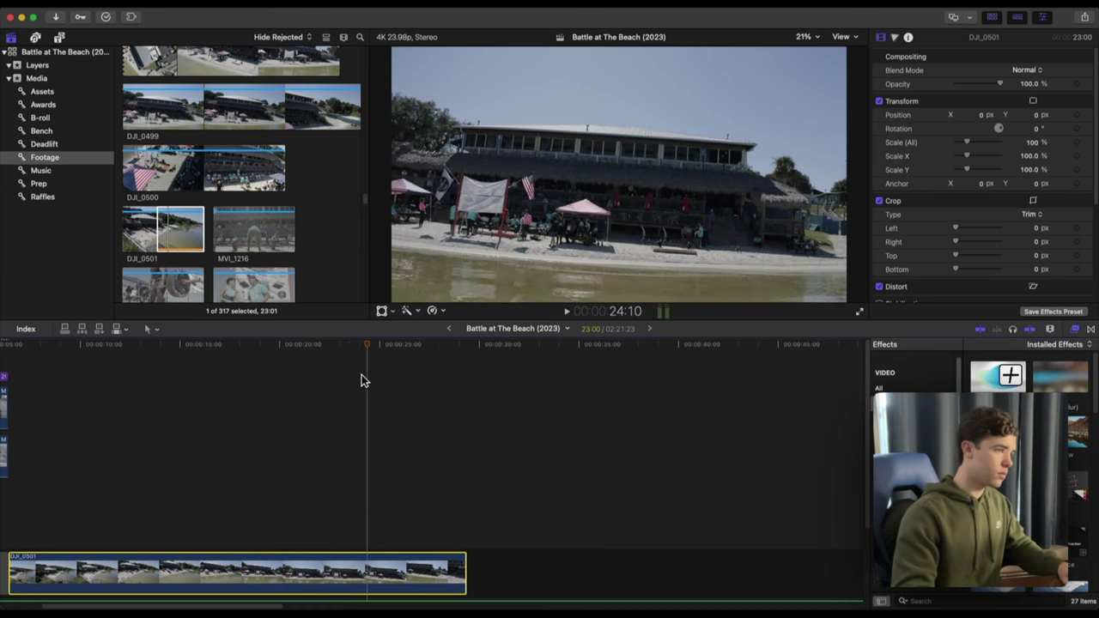
pyautogui.hotkey('alt', ']')
pyautogui.hscroll(-5, 319, 436)
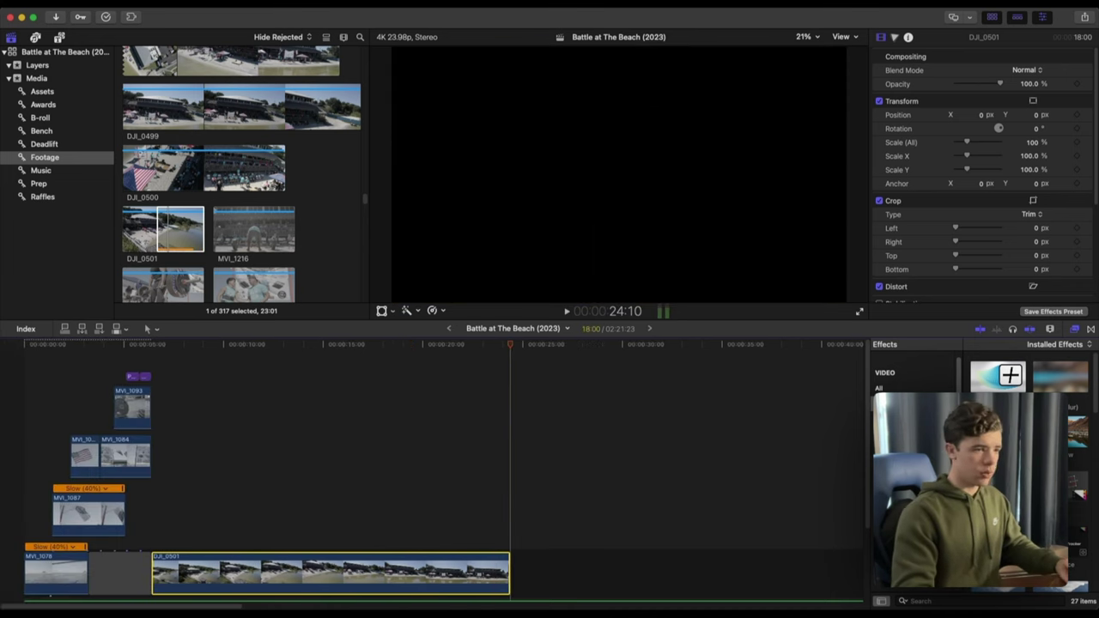
# Apply the mTracker 3D effect to the DJI_0501 clip and start tracking its footage
pyautogui.scroll(-5, 912, 378)
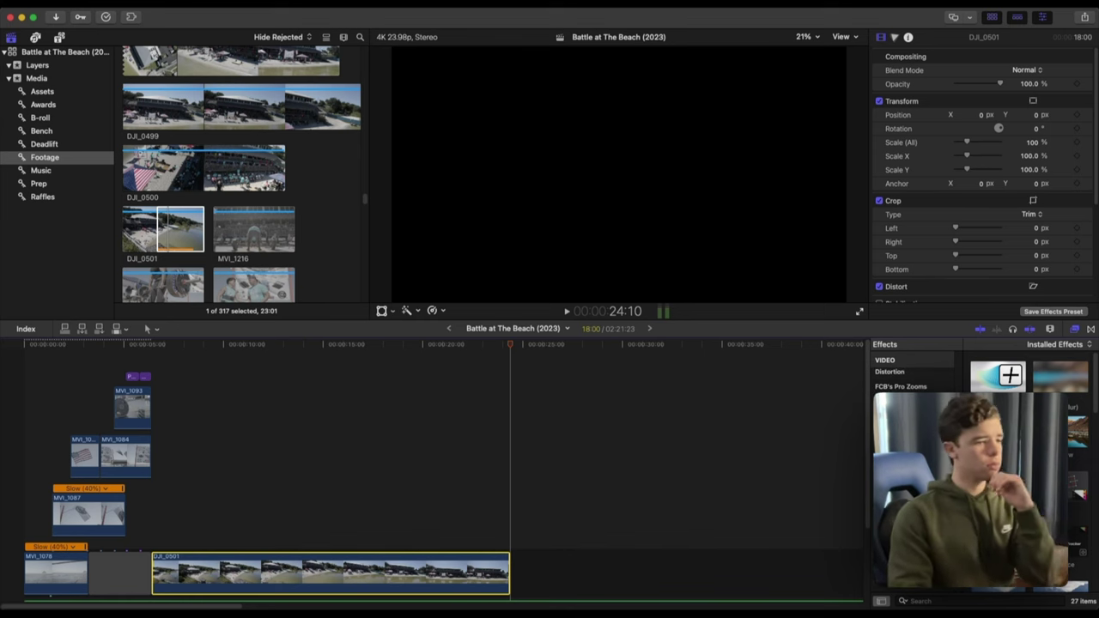
pyautogui.scroll(-1, 911, 382)
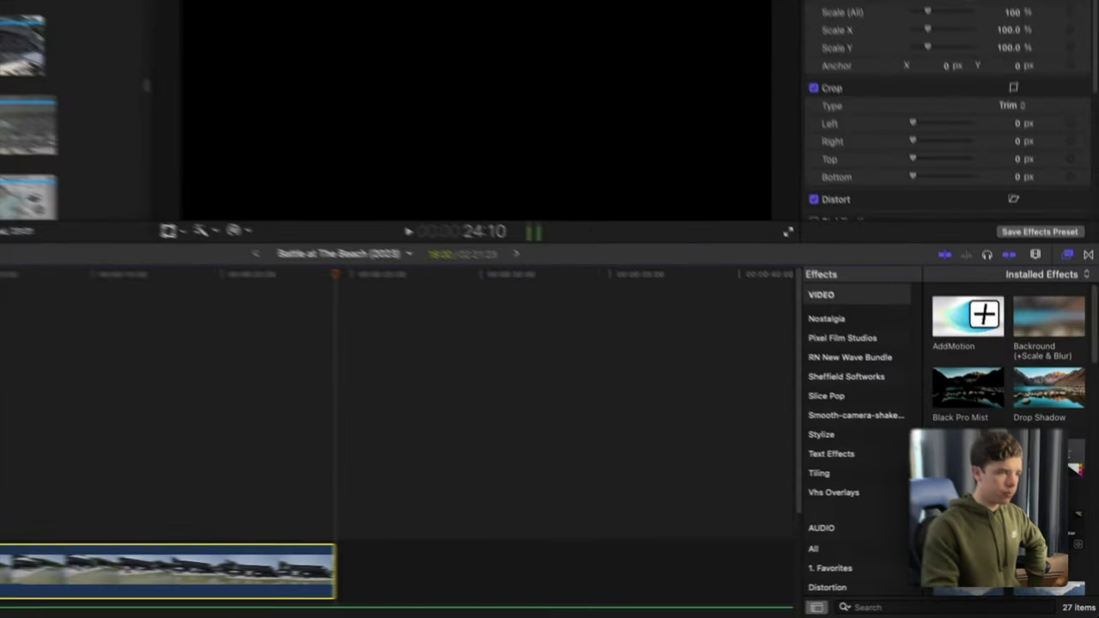
pyautogui.scroll(5, 954, 510)
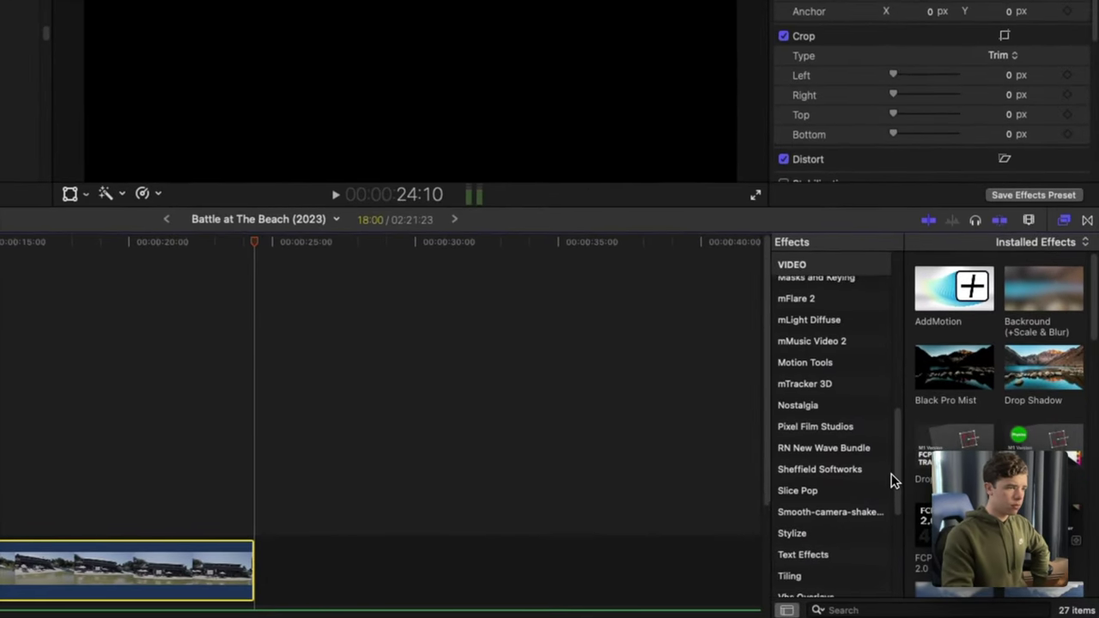
pyautogui.click(833, 399)
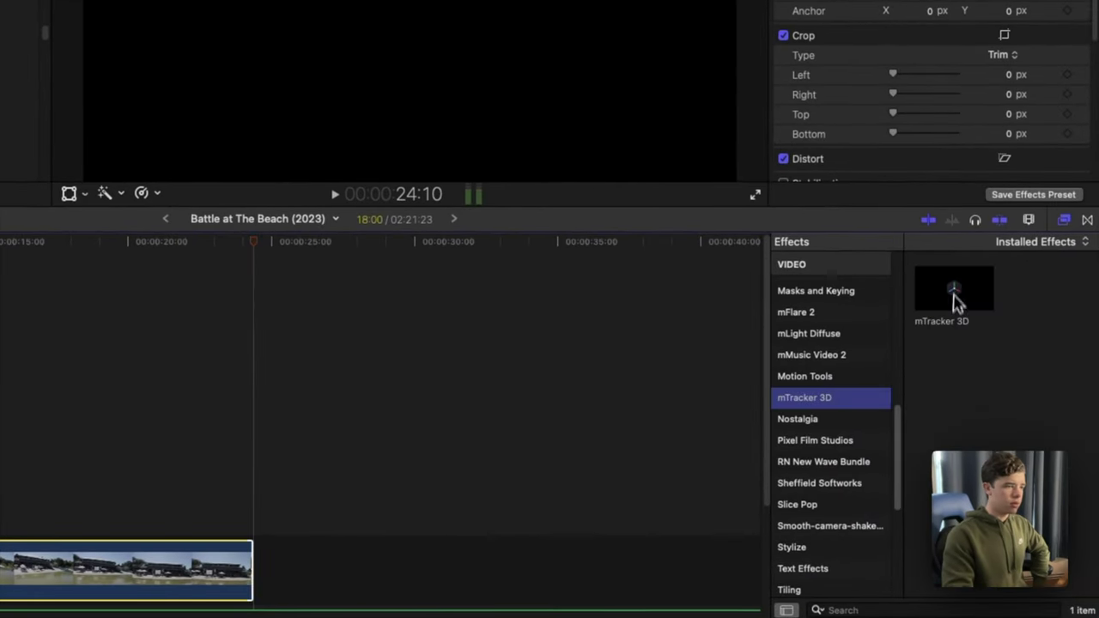
pyautogui.click(954, 296)
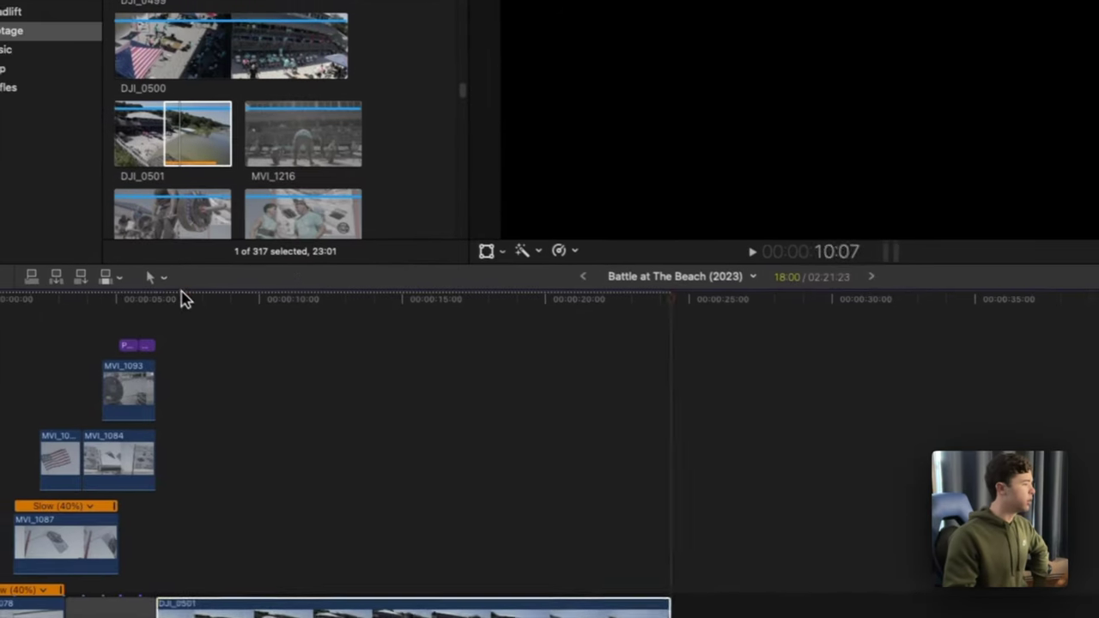
pyautogui.click(183, 298)
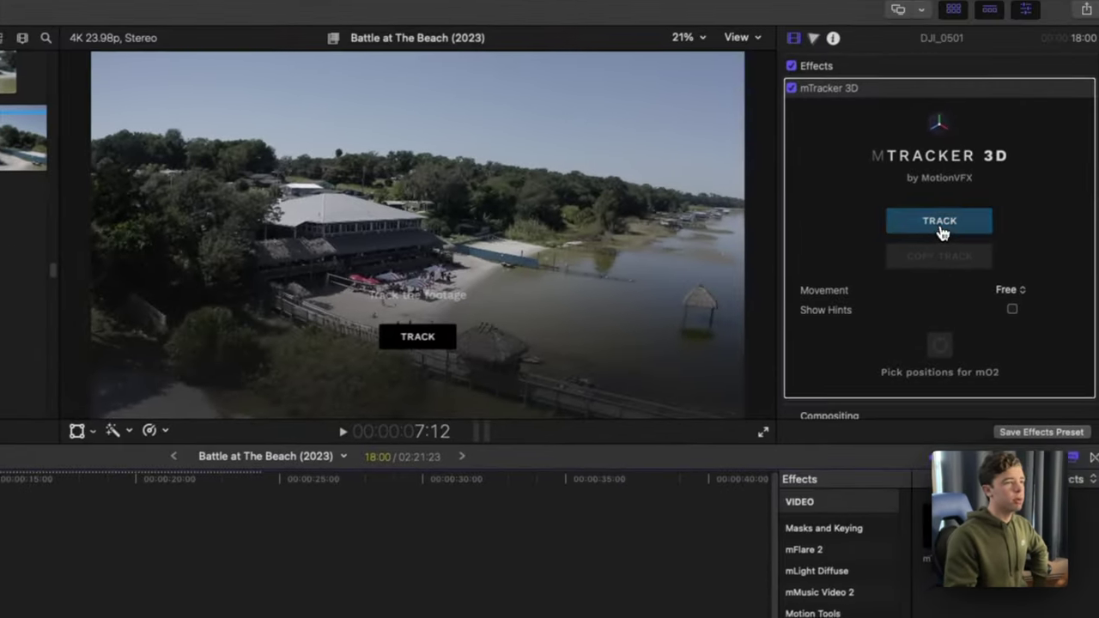
pyautogui.click(933, 227)
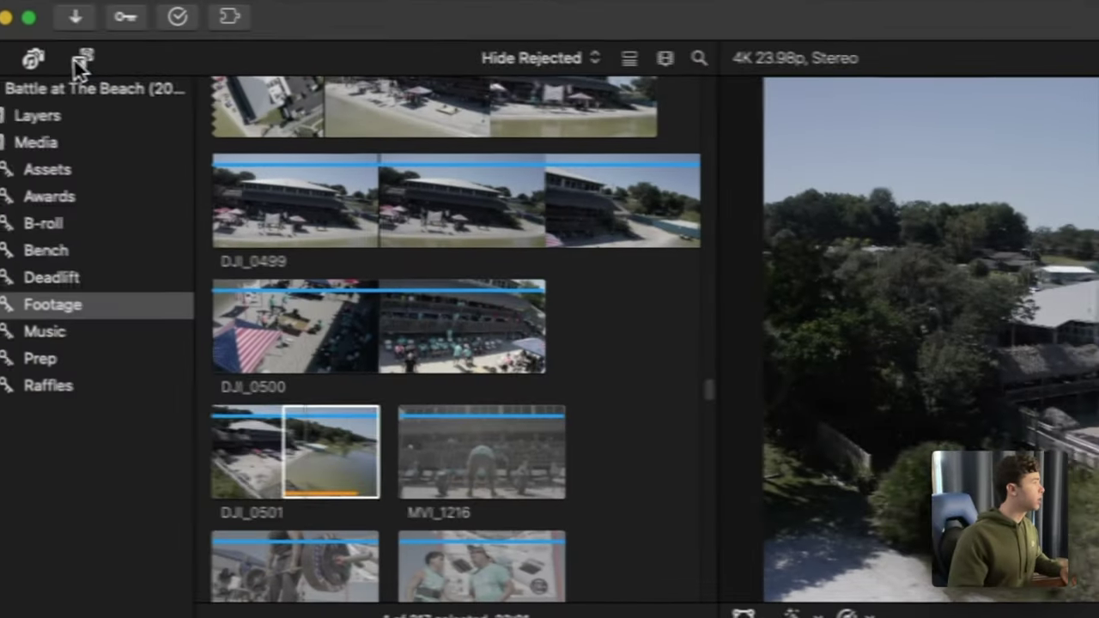
# Find Drop Zone 01 among the mTracker 3D titles and place it above the start of the DJI_0501 clip
pyautogui.click(77, 60)
pyautogui.scroll(-5, 103, 343)
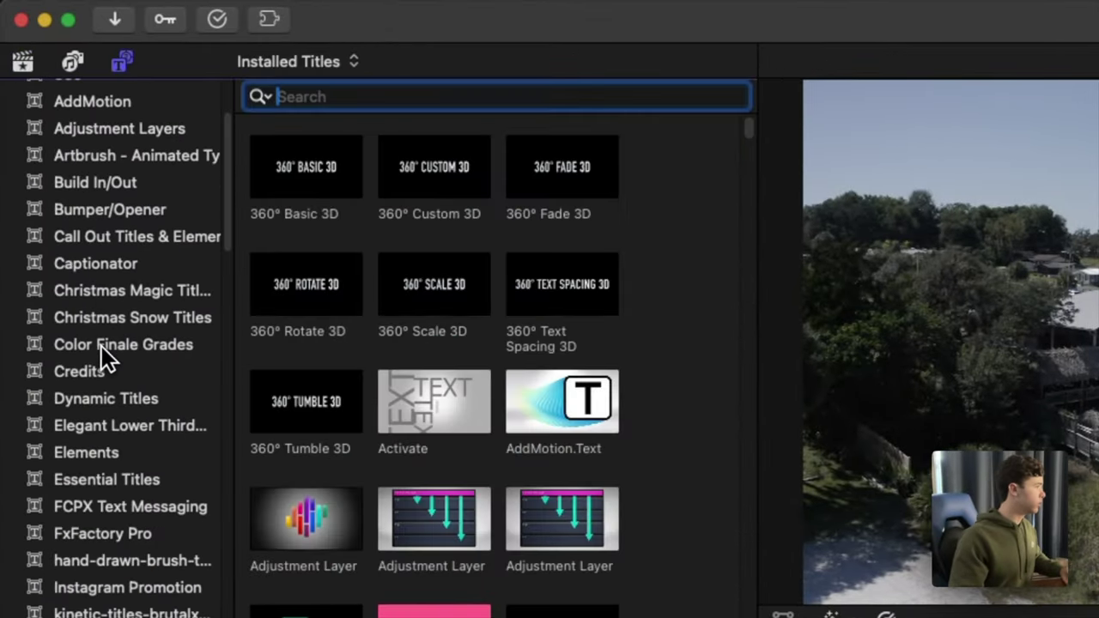
pyautogui.scroll(-8, 100, 349)
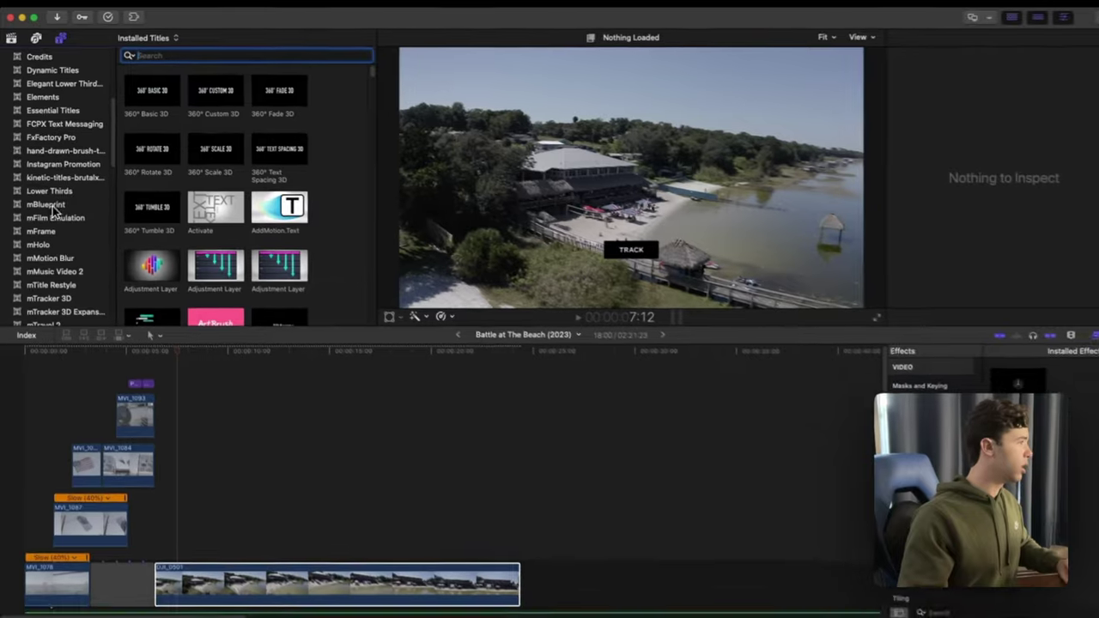
pyautogui.scroll(-3, 52, 208)
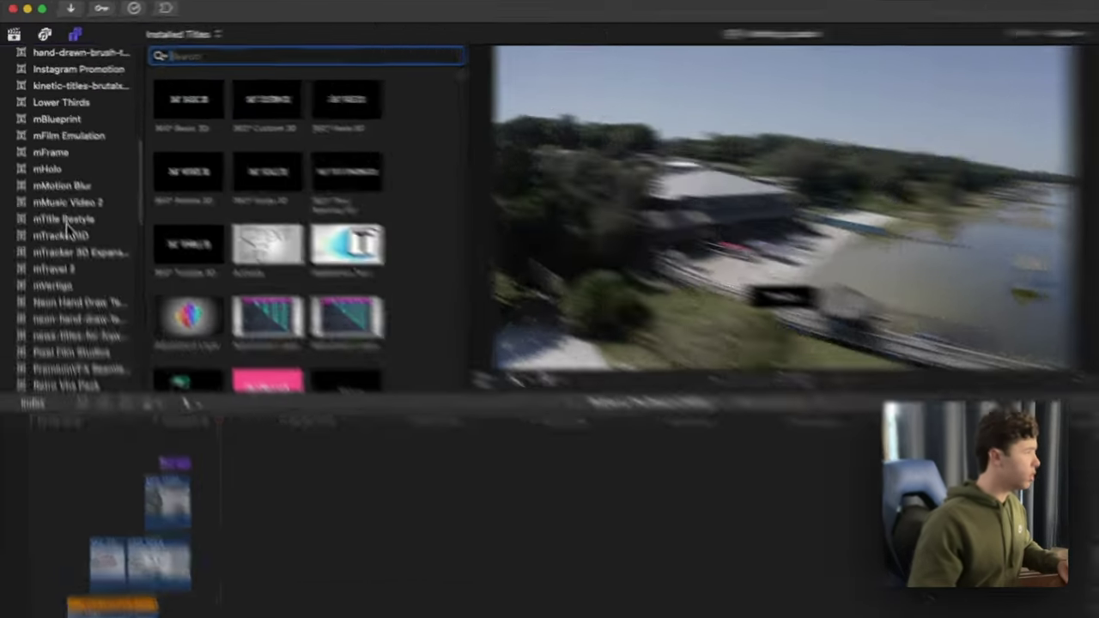
pyautogui.click(47, 219)
pyautogui.scroll(-10, 199, 224)
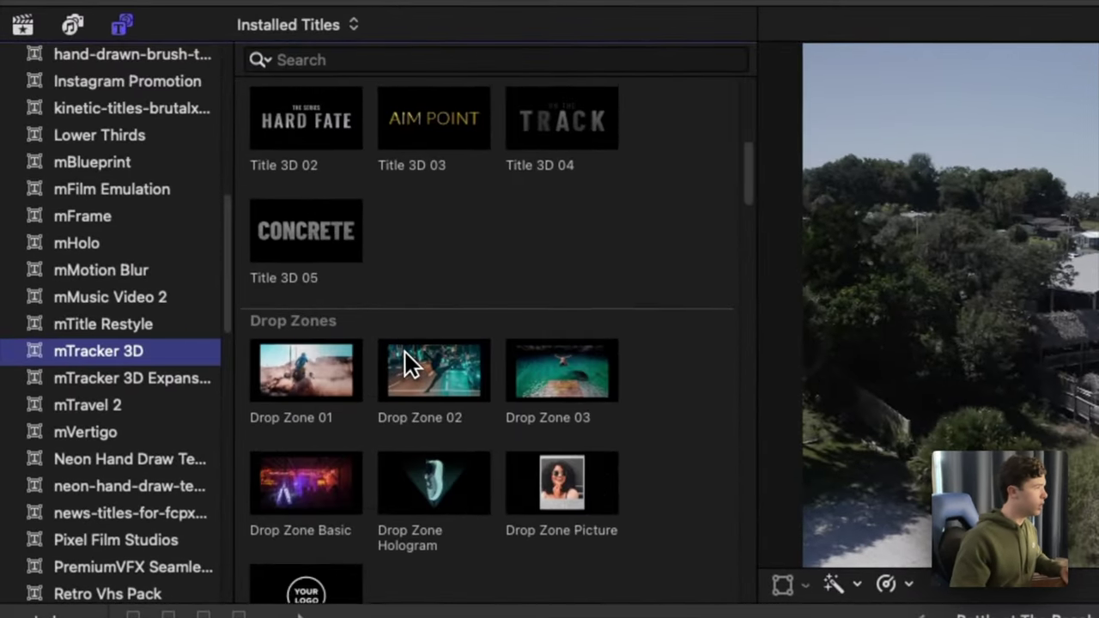
pyautogui.scroll(10, 405, 351)
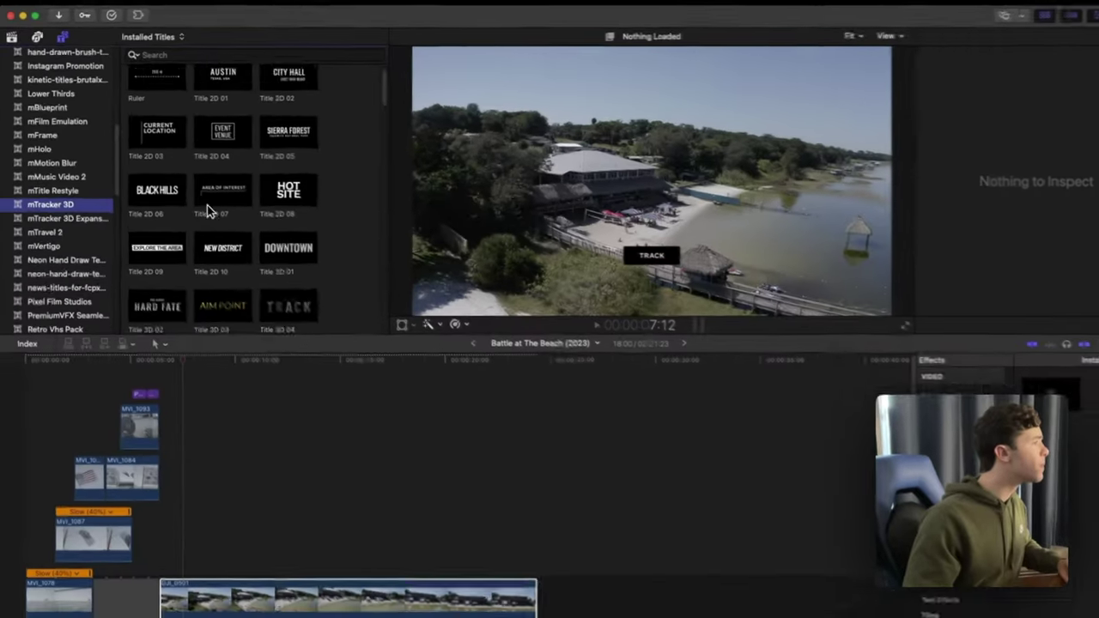
pyautogui.scroll(-8, 206, 211)
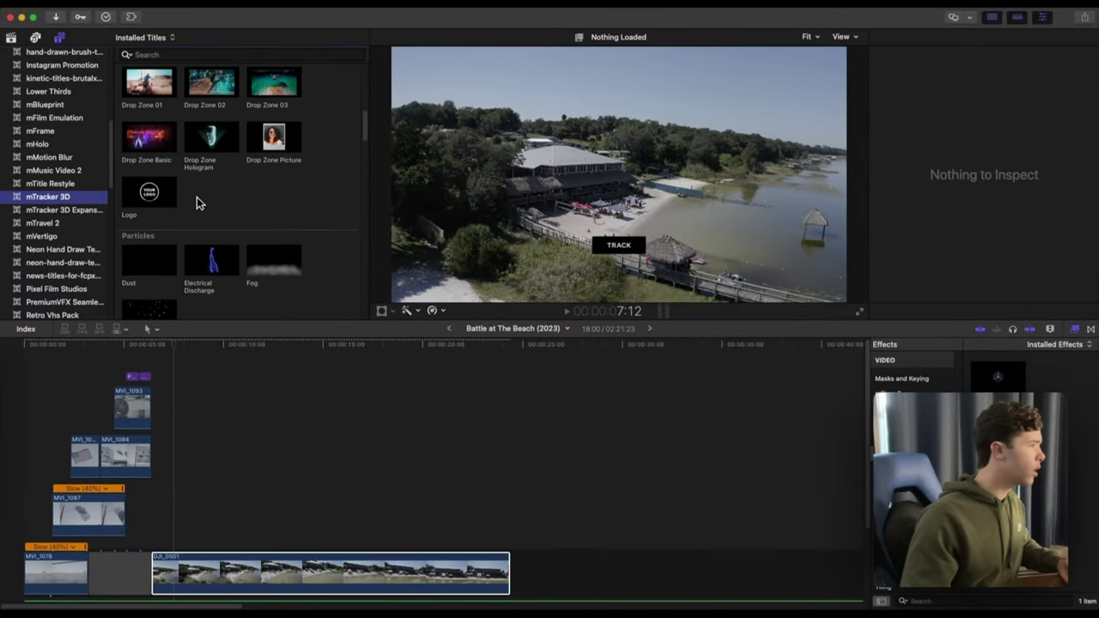
pyautogui.scroll(1, 161, 139)
pyautogui.click(148, 94)
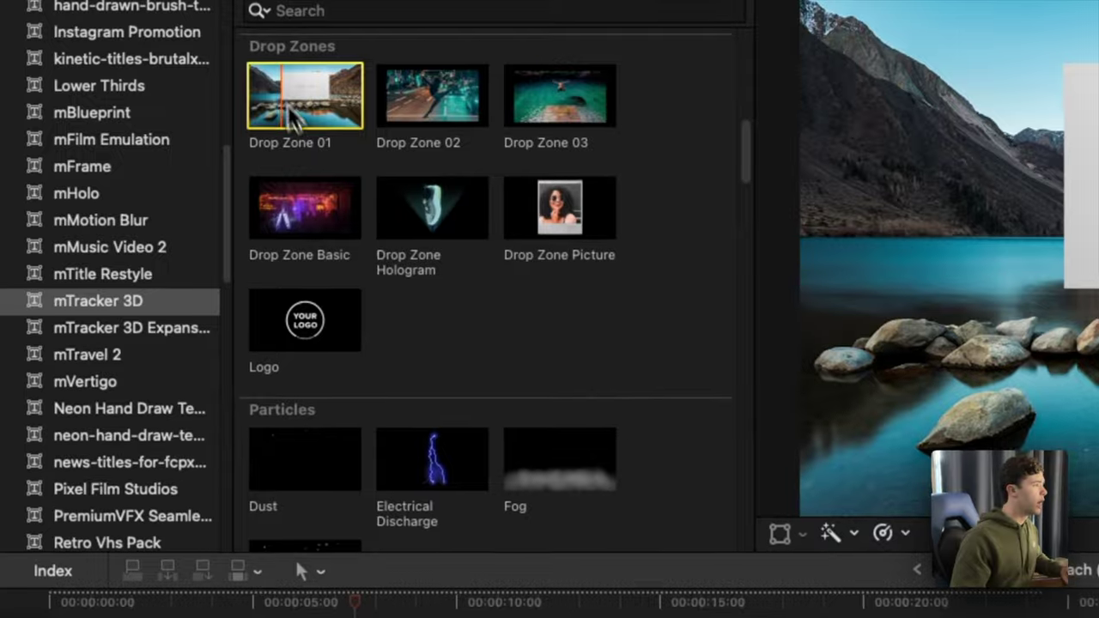
pyautogui.moveTo(290, 115); pyautogui.dragTo(314, 617)
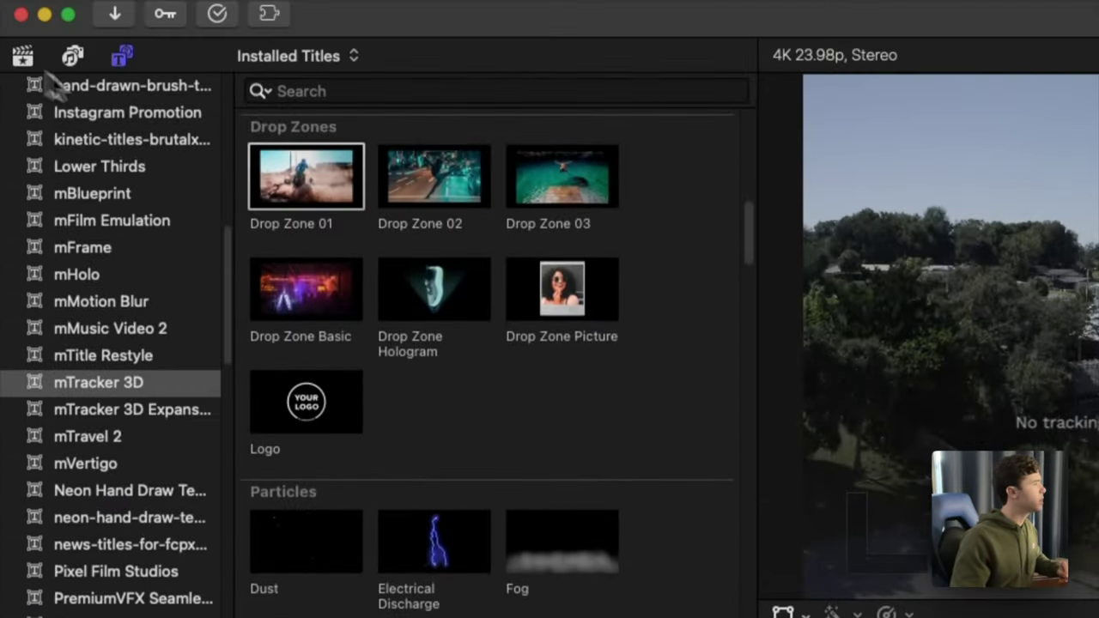
pyautogui.scroll(-4, 146, 318)
pyautogui.scroll(12, 150, 361)
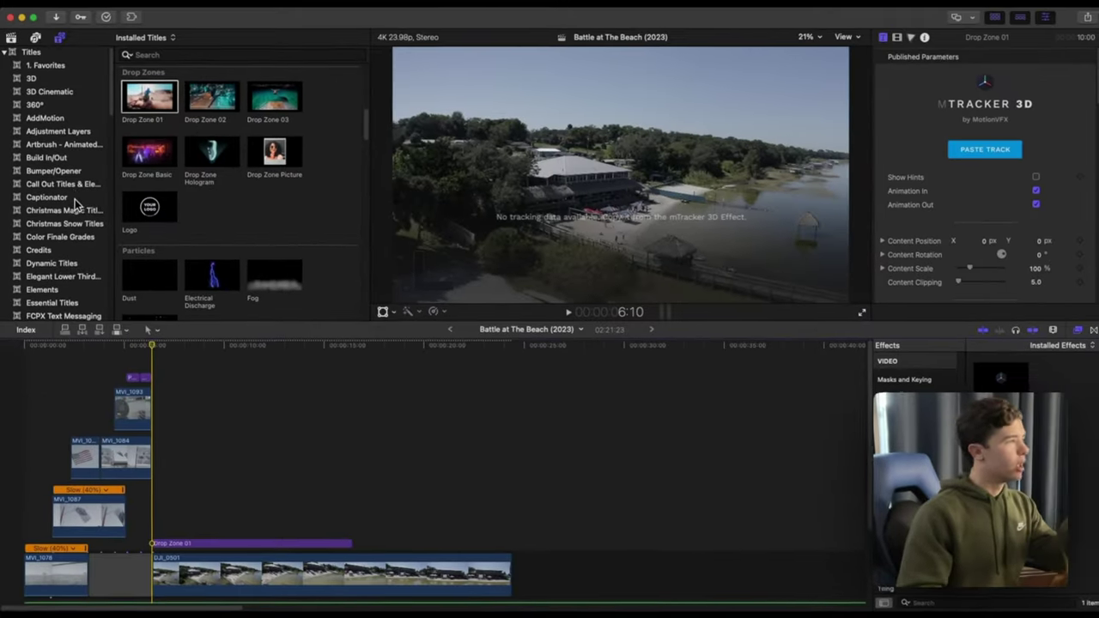
pyautogui.scroll(-1, 78, 183)
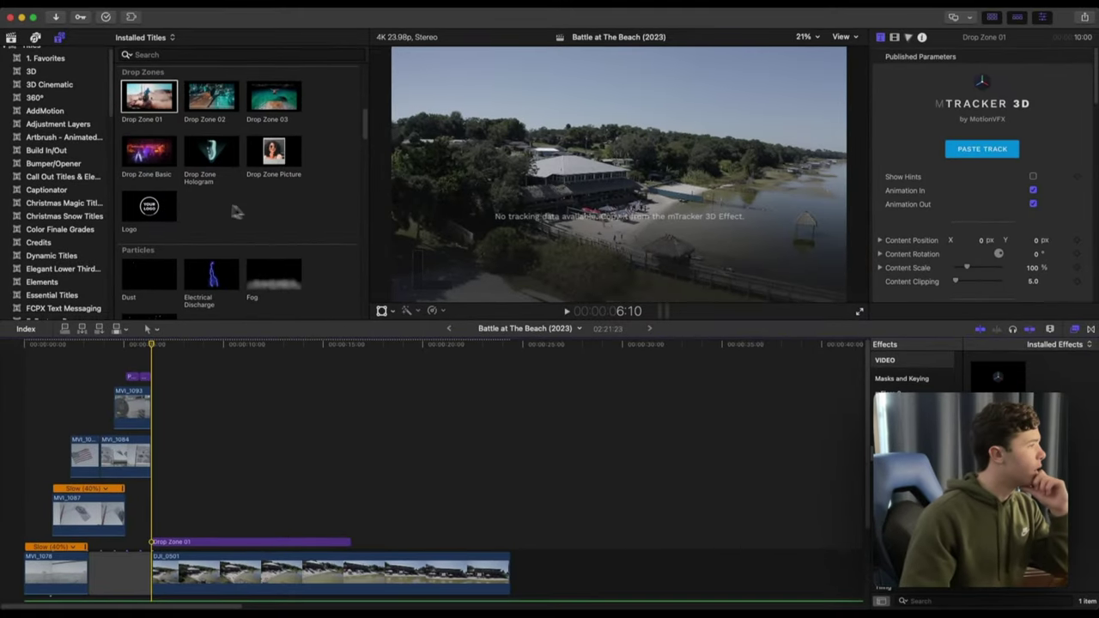
pyautogui.scroll(6, 228, 208)
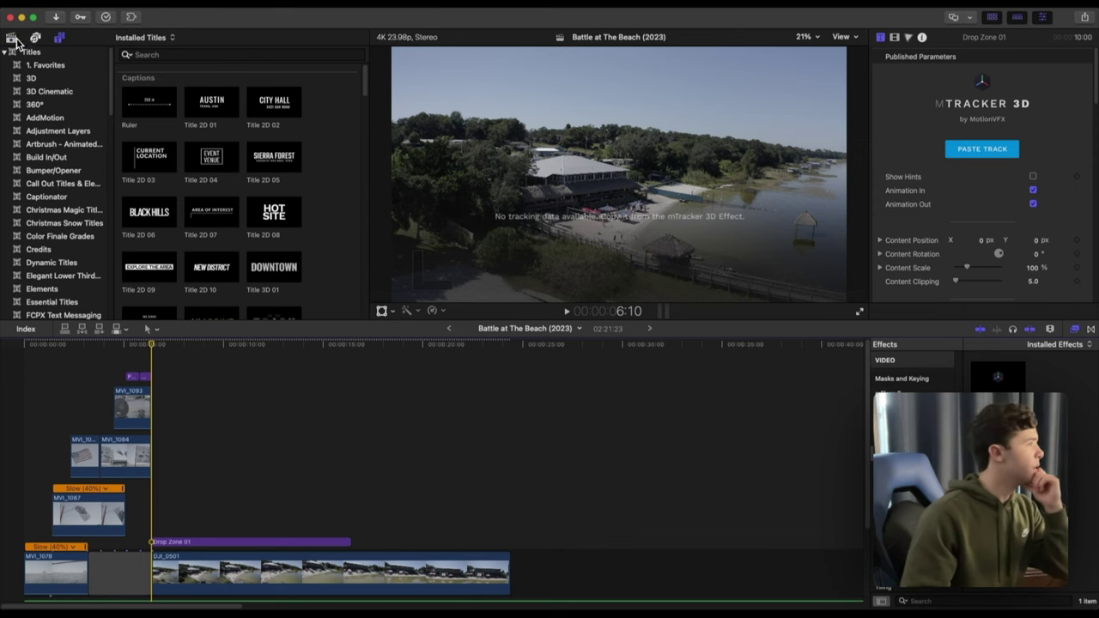
# Return to the media library and turn off Animation In and Animation Out for the Drop Zone 01 title
pyautogui.click(12, 39)
pyautogui.click(212, 540)
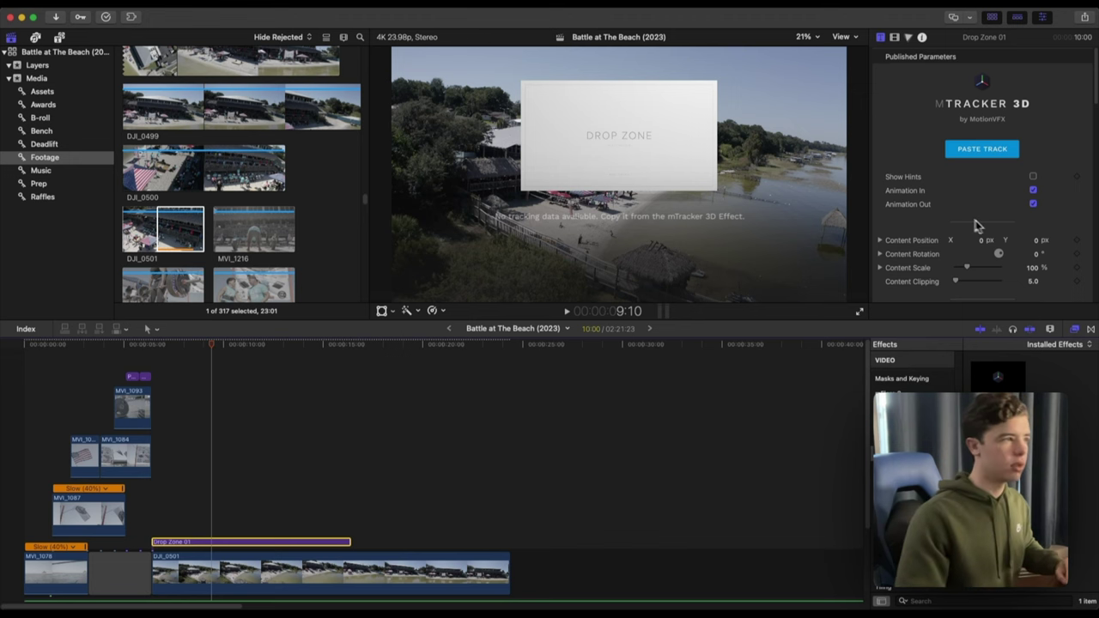
pyautogui.click(1033, 192)
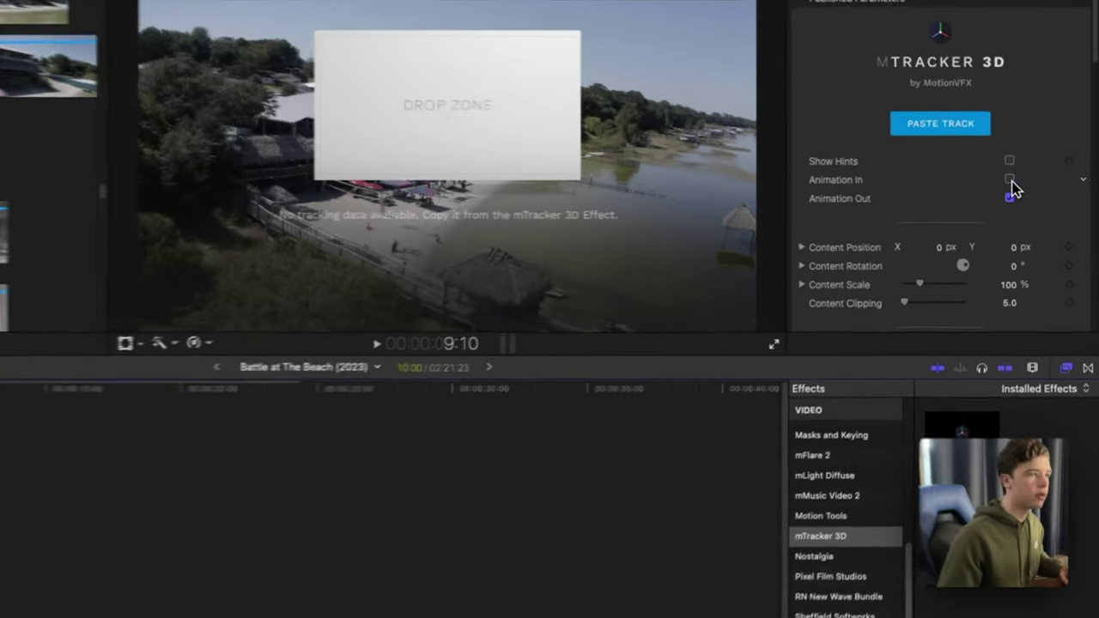
pyautogui.click(1033, 204)
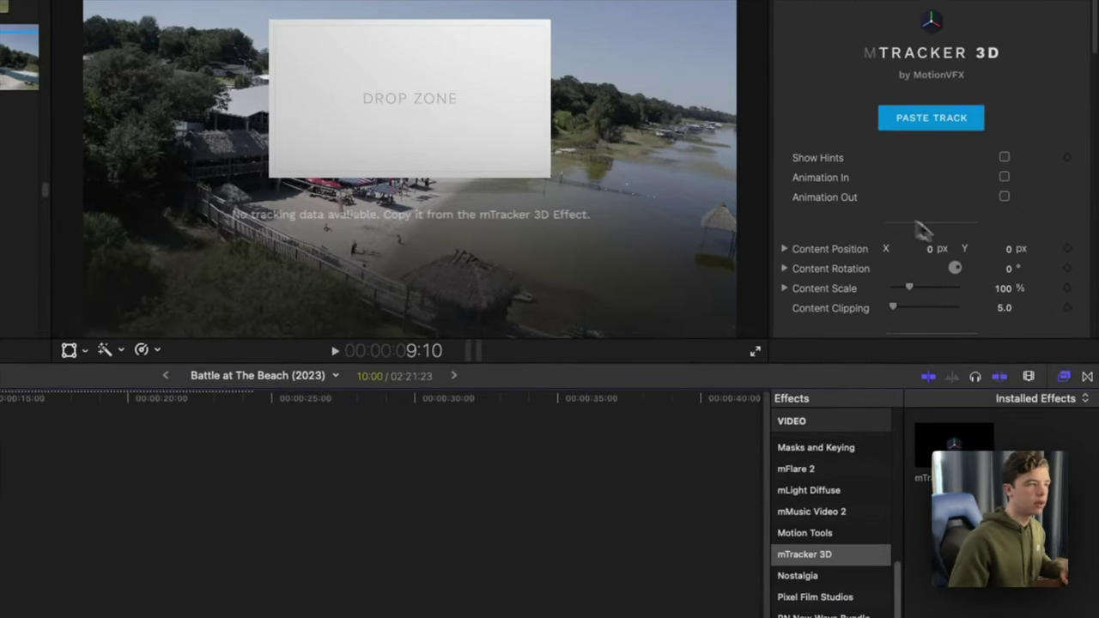
pyautogui.scroll(-10, 923, 241)
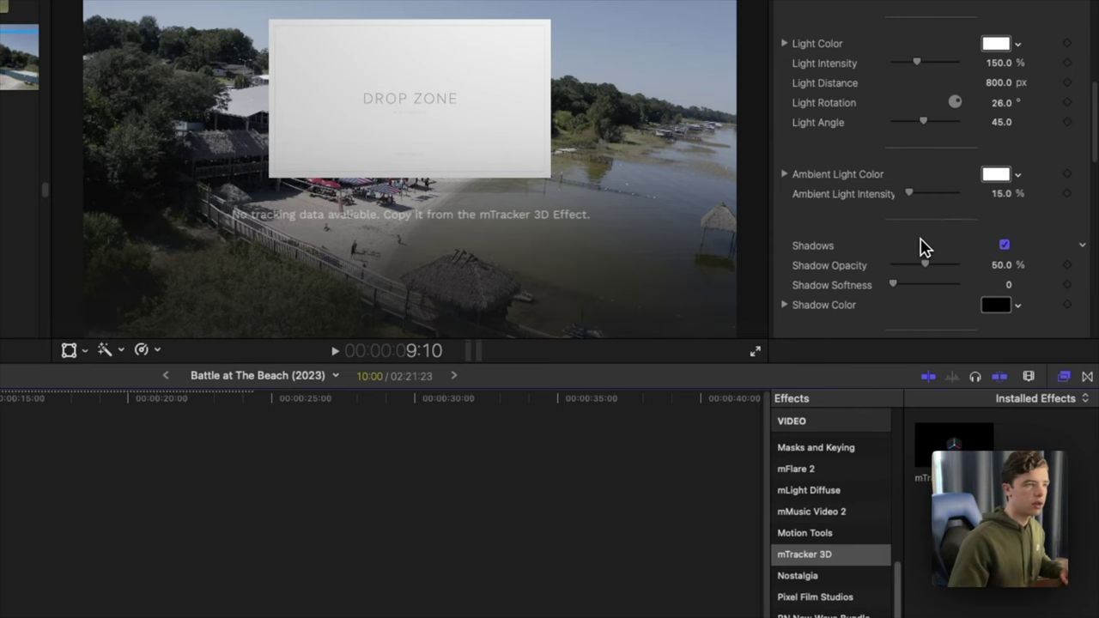
pyautogui.scroll(6, 923, 246)
pyautogui.click(976, 211)
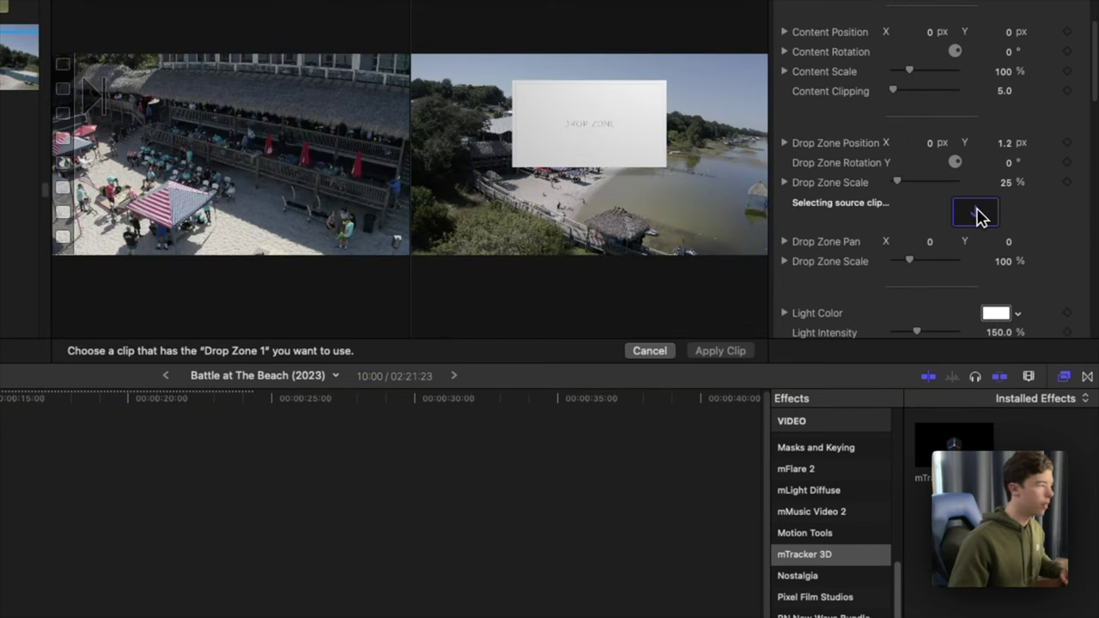
pyautogui.click(650, 351)
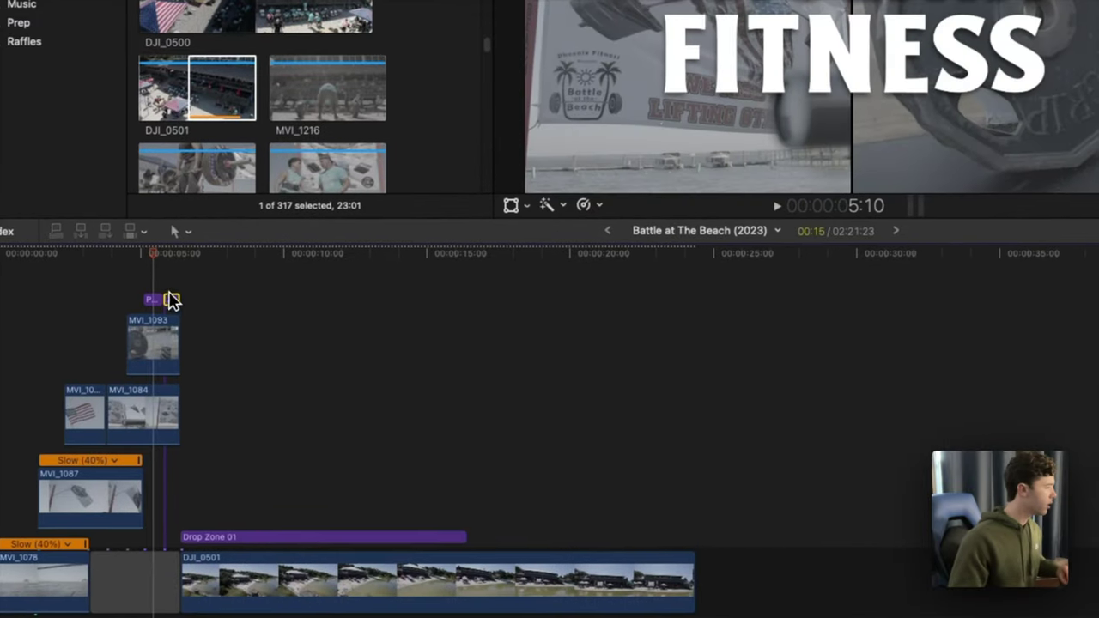
# Copy the 2023 title from the intro to above Drop Zone 01 and extend the copy to 4 seconds
pyautogui.moveTo(173, 301); pyautogui.dragTo(214, 332)
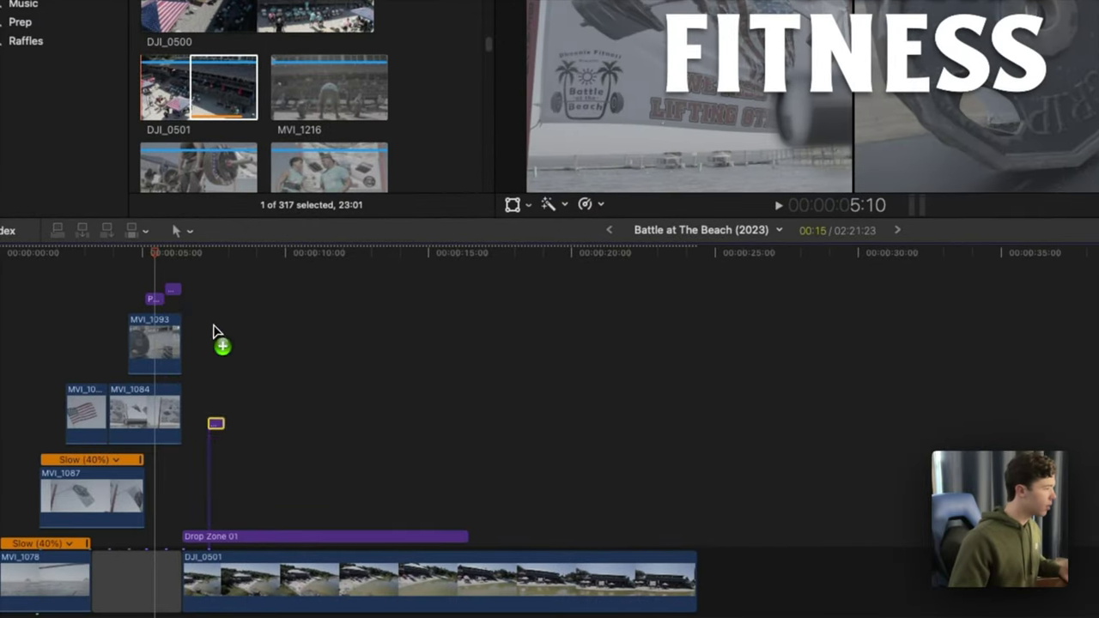
pyautogui.click(225, 382)
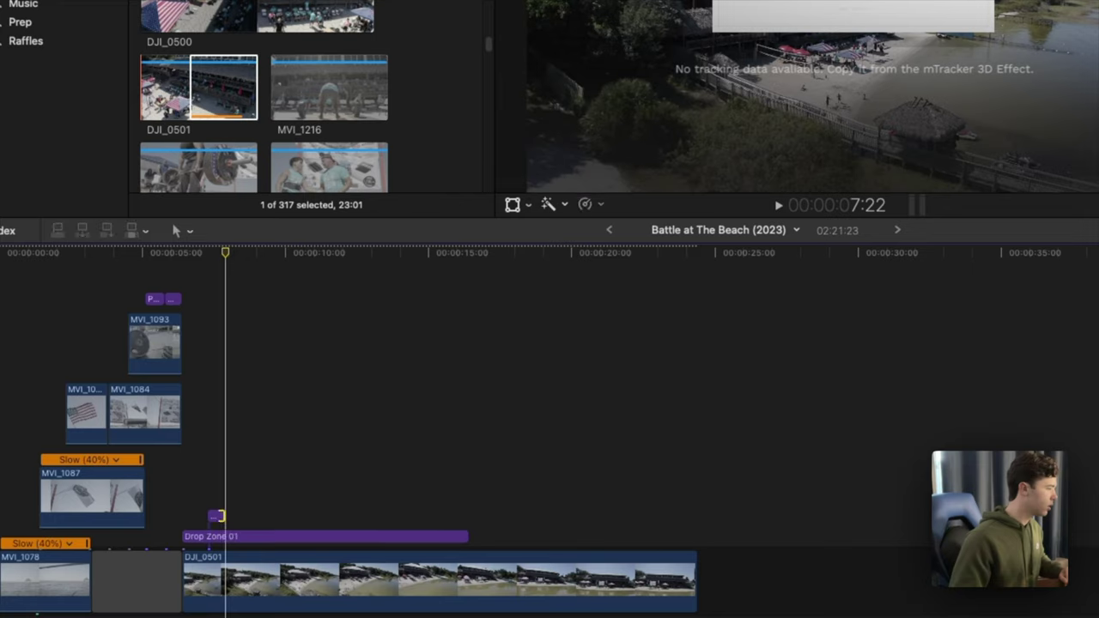
pyautogui.moveTo(218, 516); pyautogui.dragTo(318, 516)
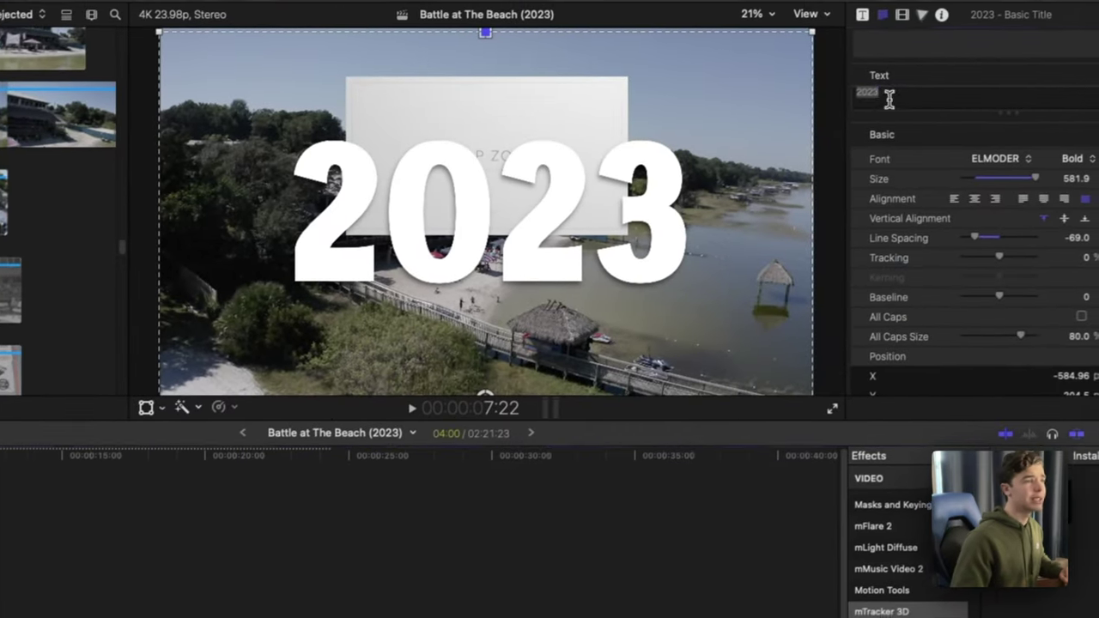
# Replace the copied title's text with "Battle at the beach"
pyautogui.moveTo(886, 99); pyautogui.dragTo(828, 100)
pyautogui.write('Battle')
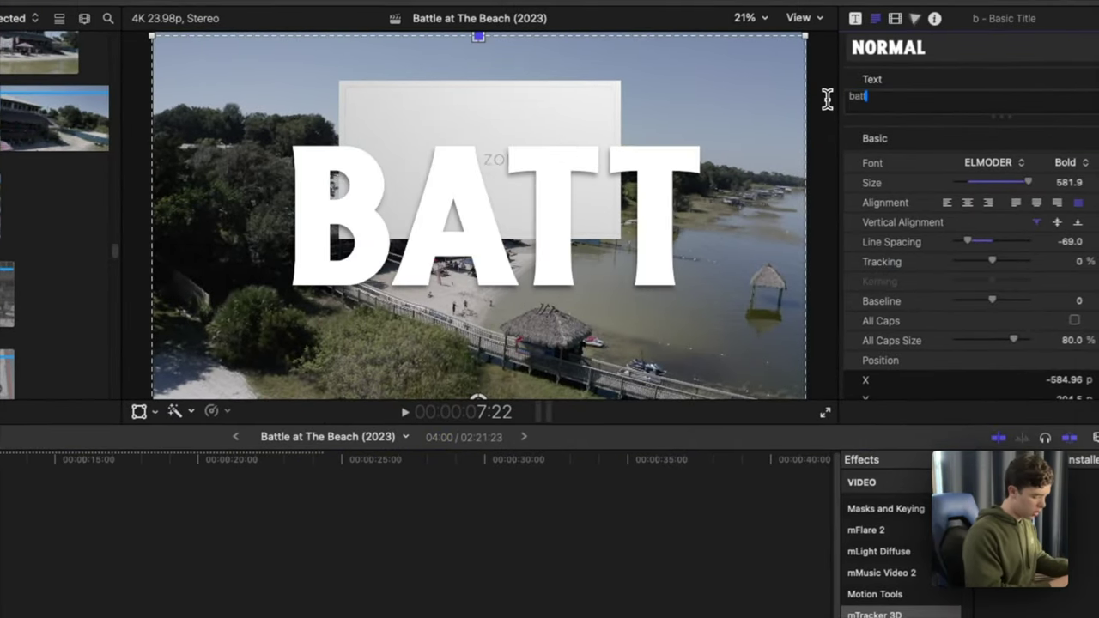
pyautogui.write(' at the beach')
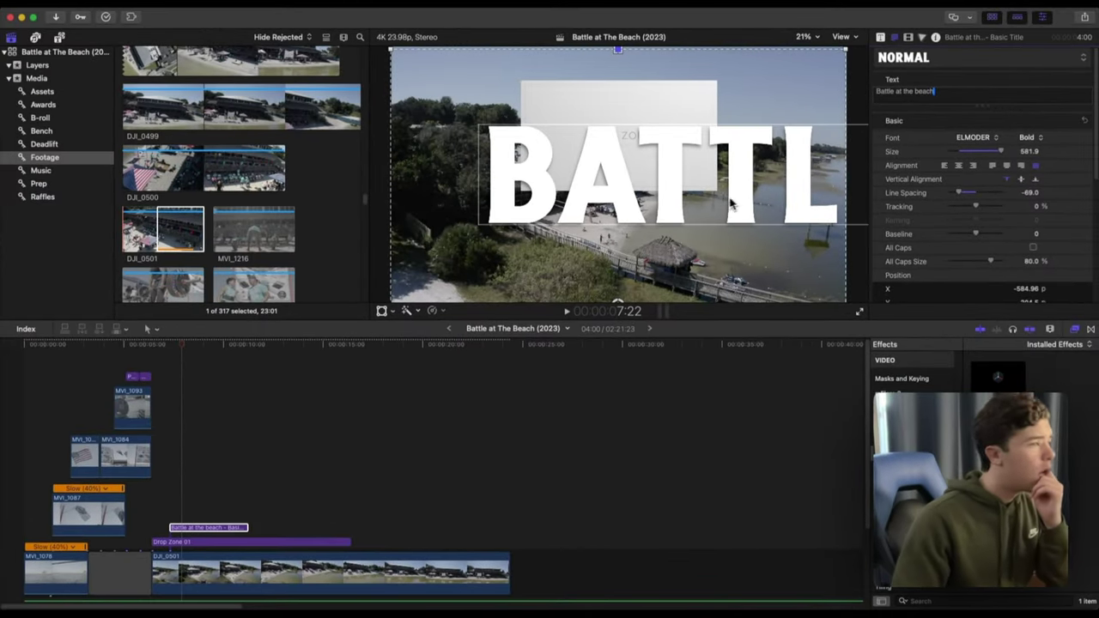
# Set the Battle at the beach title's size to 149 and center it across the drop zone's lower edge
pyautogui.moveTo(1032, 150); pyautogui.dragTo(1030, 151)
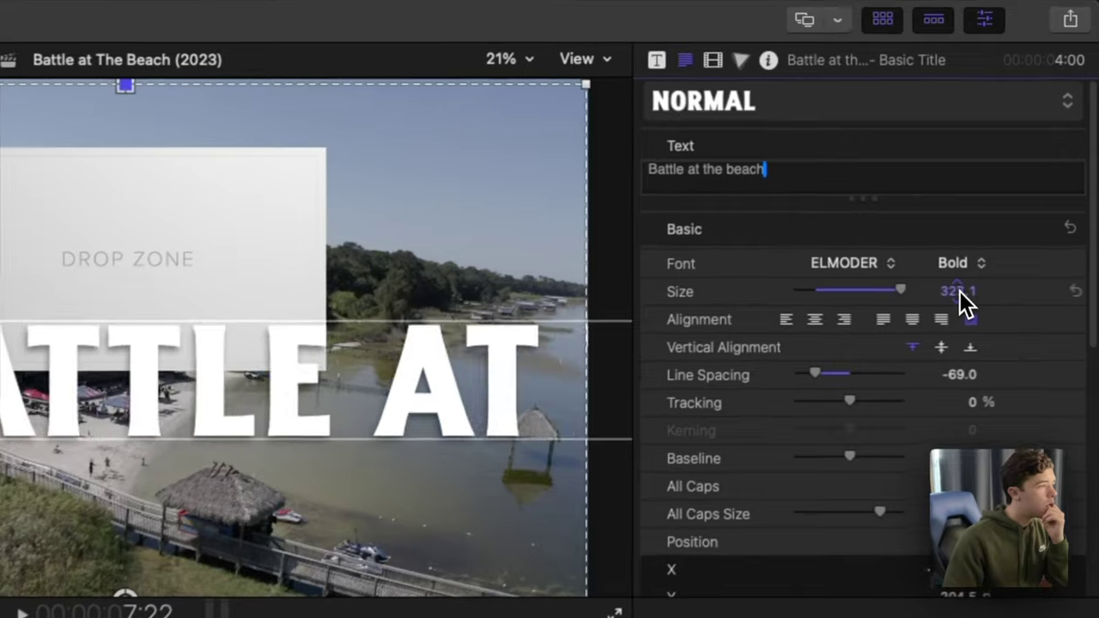
pyautogui.moveTo(957, 295); pyautogui.dragTo(957, 295)
pyautogui.moveTo(282, 427); pyautogui.dragTo(244, 331)
pyautogui.moveTo(495, 267); pyautogui.dragTo(470, 284)
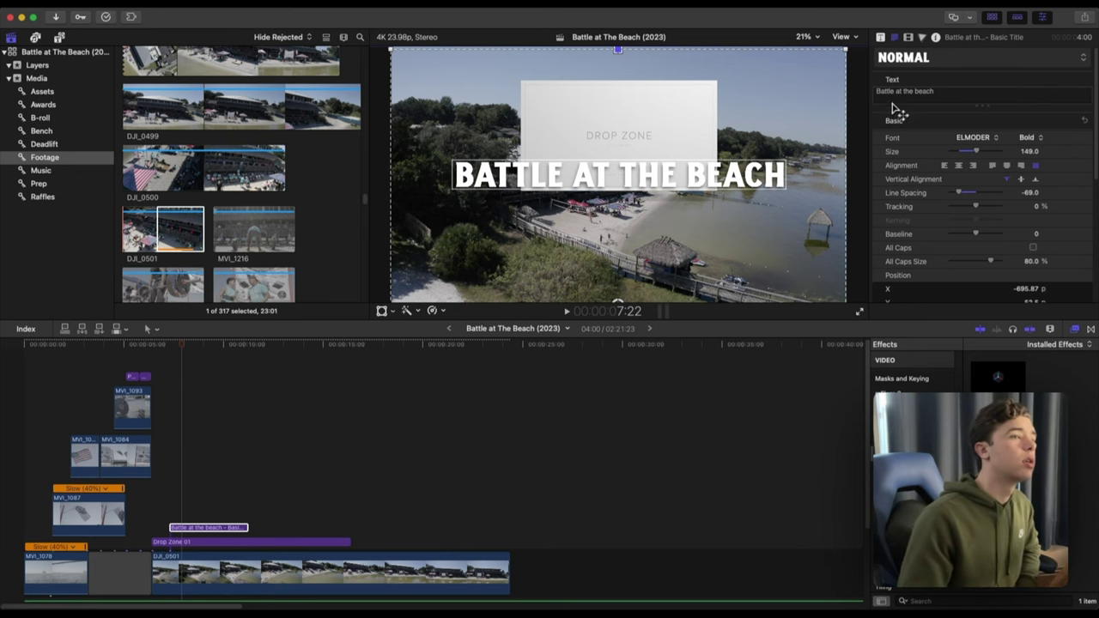
# Break the title into two lines, "Battle at" and "the beach", set its line spacing to -34, and center it over the drop zone
pyautogui.click(905, 94)
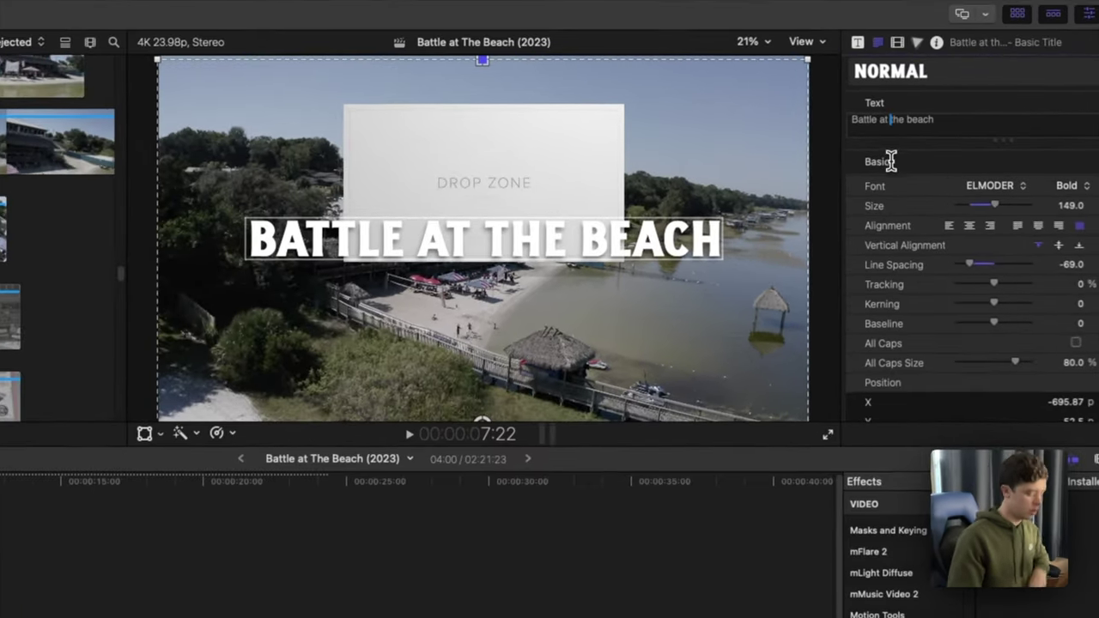
pyautogui.press('Return')
pyautogui.moveTo(404, 244); pyautogui.dragTo(519, 224)
pyautogui.moveTo(911, 263); pyautogui.dragTo(925, 269)
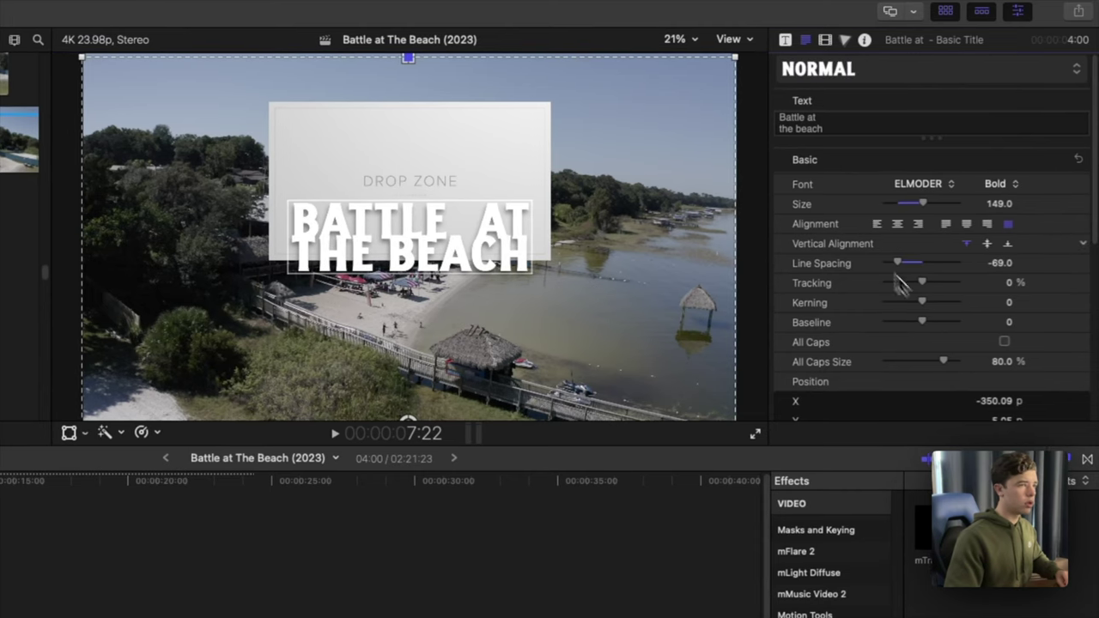
pyautogui.moveTo(900, 268); pyautogui.dragTo(904, 267)
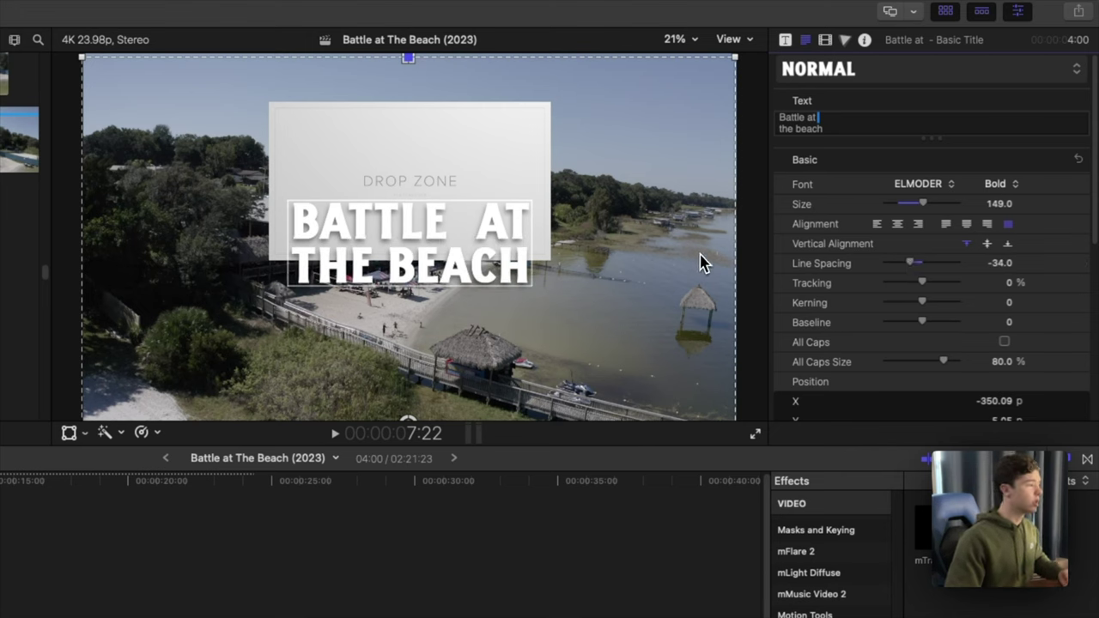
# Remove the Drop Shadow effect from the Battle at the beach title and return to its text settings
pyautogui.click(820, 40)
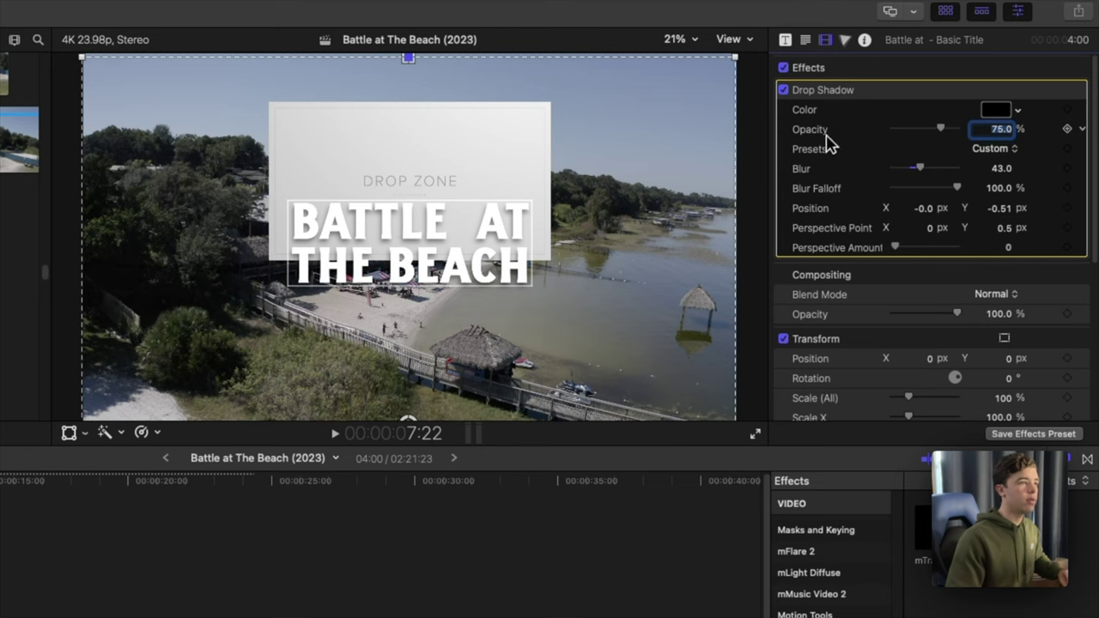
pyautogui.scroll(-5, 820, 101)
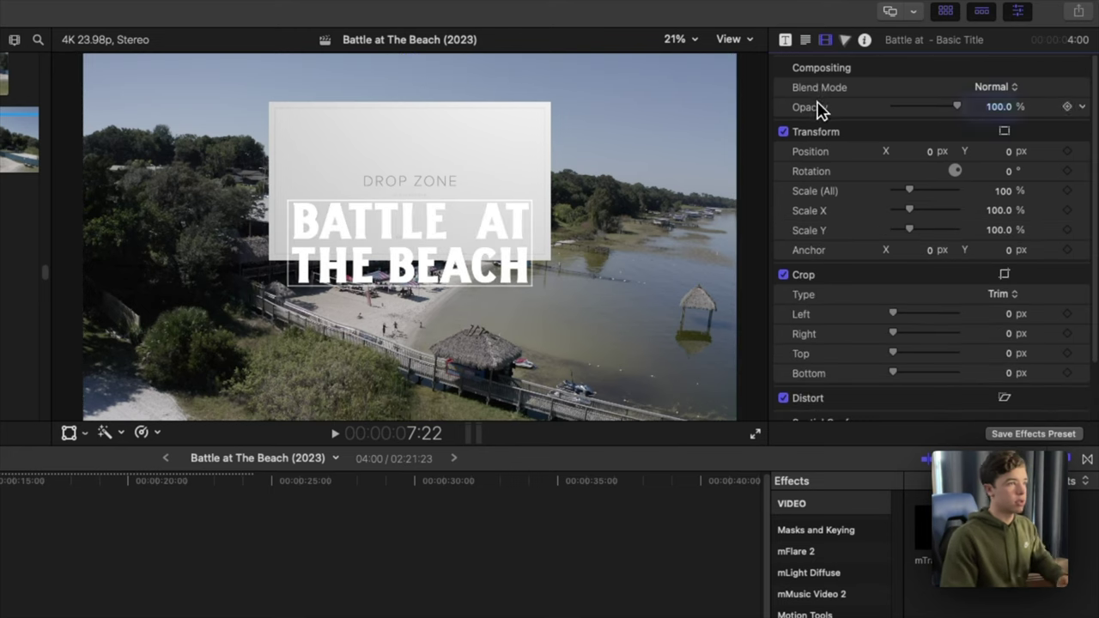
pyautogui.click(806, 40)
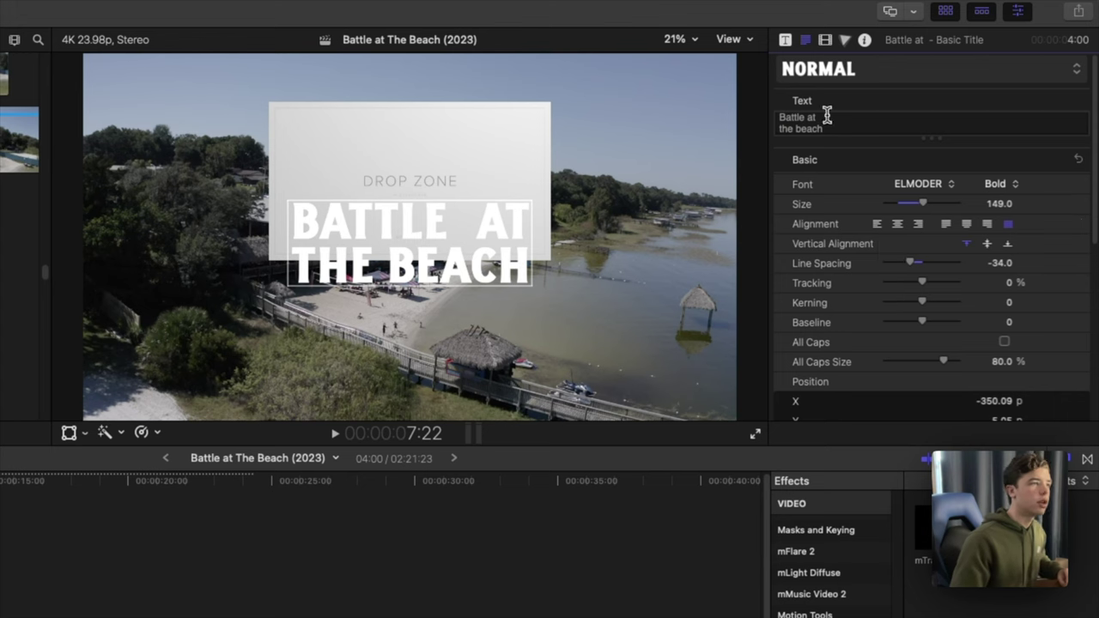
# Rearrange the title's lines as "Battle" above "at the beach" and reset the text size
pyautogui.moveTo(924, 204); pyautogui.dragTo(956, 204)
pyautogui.moveTo(644, 225); pyautogui.dragTo(549, 228)
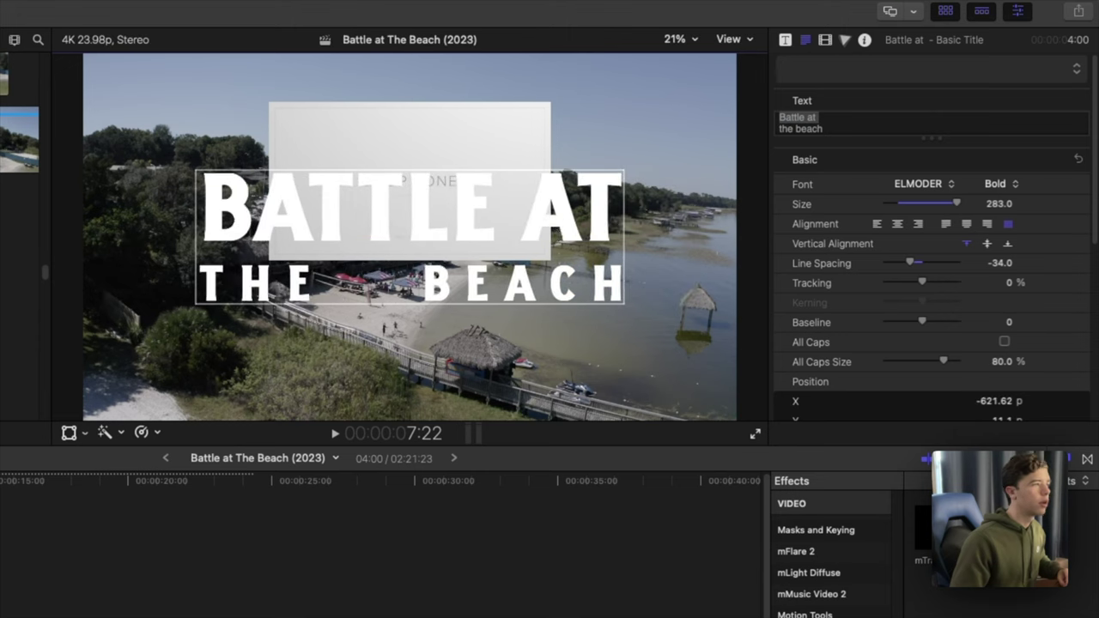
pyautogui.click(799, 118)
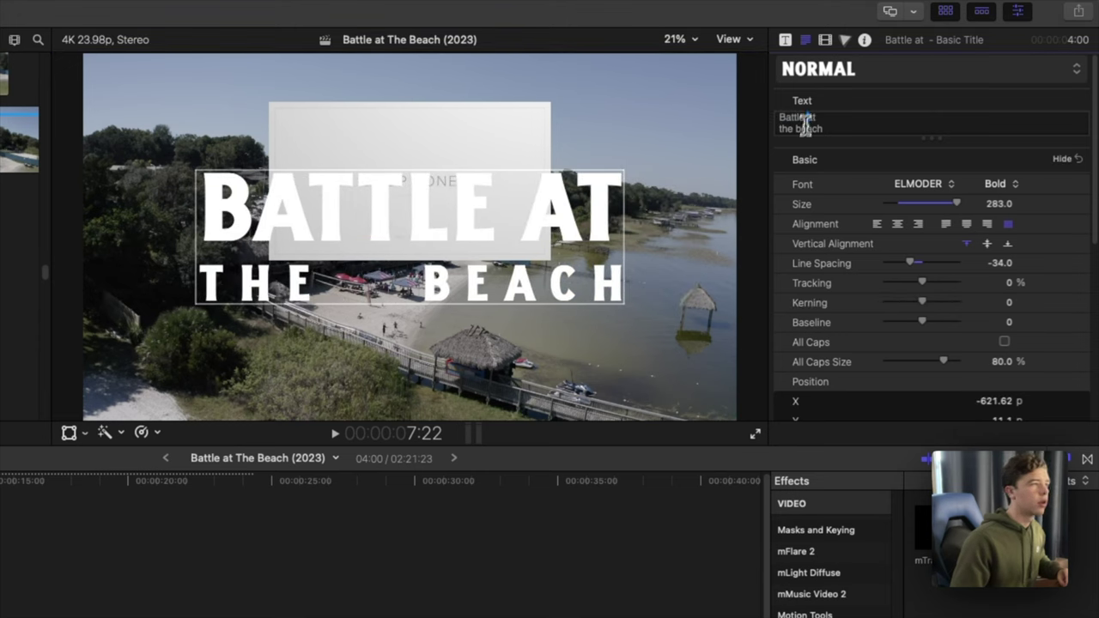
pyautogui.press('Return')
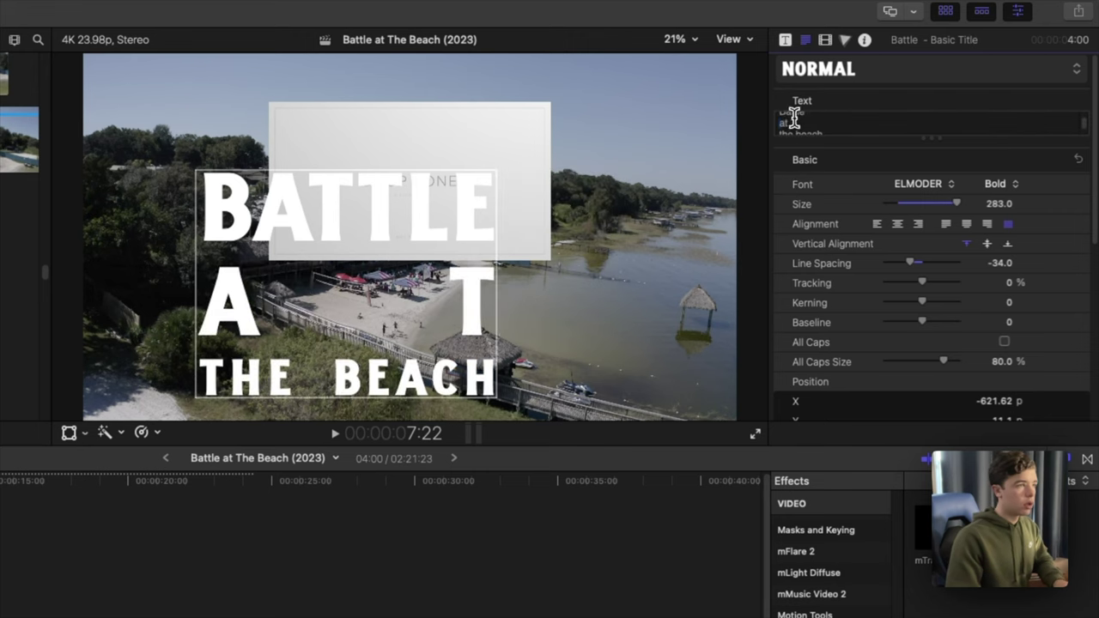
pyautogui.press('super+z')
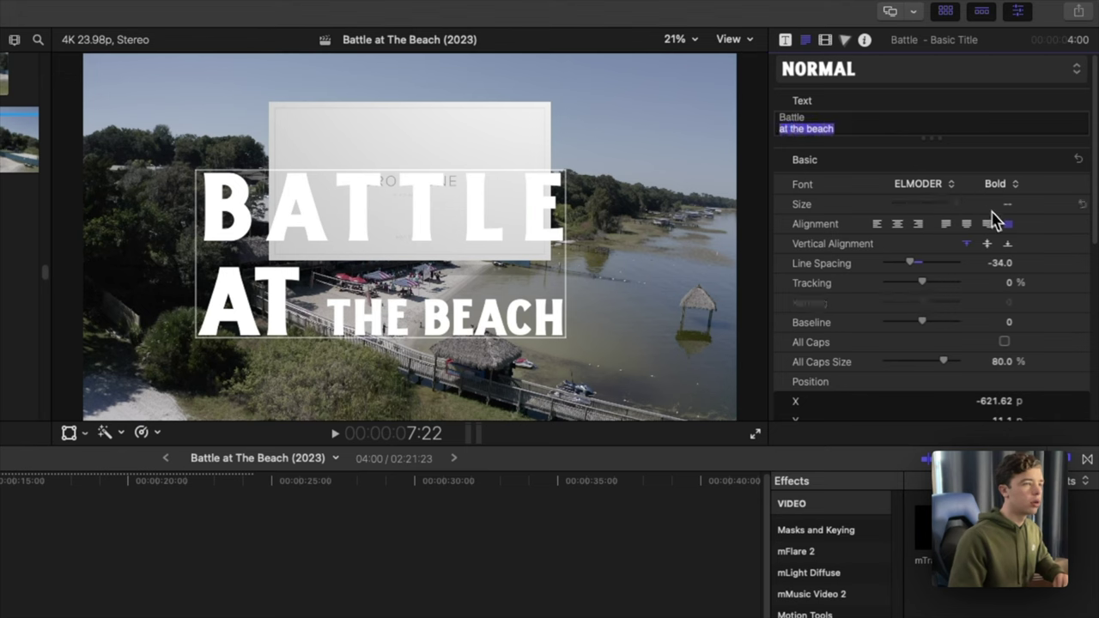
pyautogui.click(1080, 205)
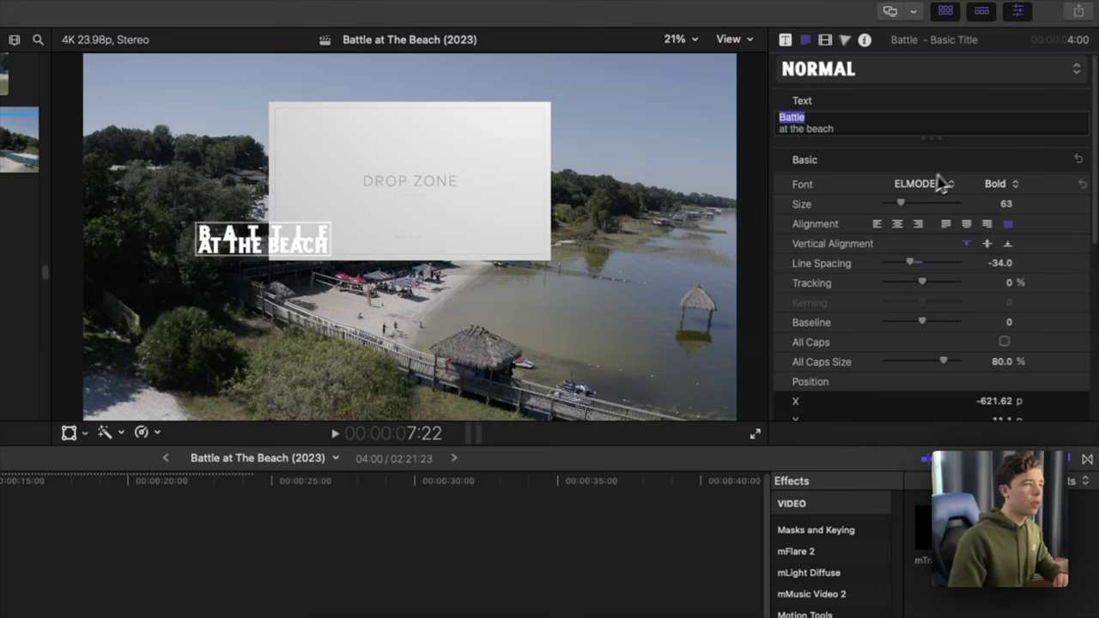
# Enlarge the word "Battle" and set "at the beach" to size 218, centering the title over the drop zone
pyautogui.moveTo(901, 202); pyautogui.dragTo(971, 203)
pyautogui.moveTo(339, 201); pyautogui.dragTo(473, 211)
pyautogui.moveTo(873, 130); pyautogui.dragTo(805, 131)
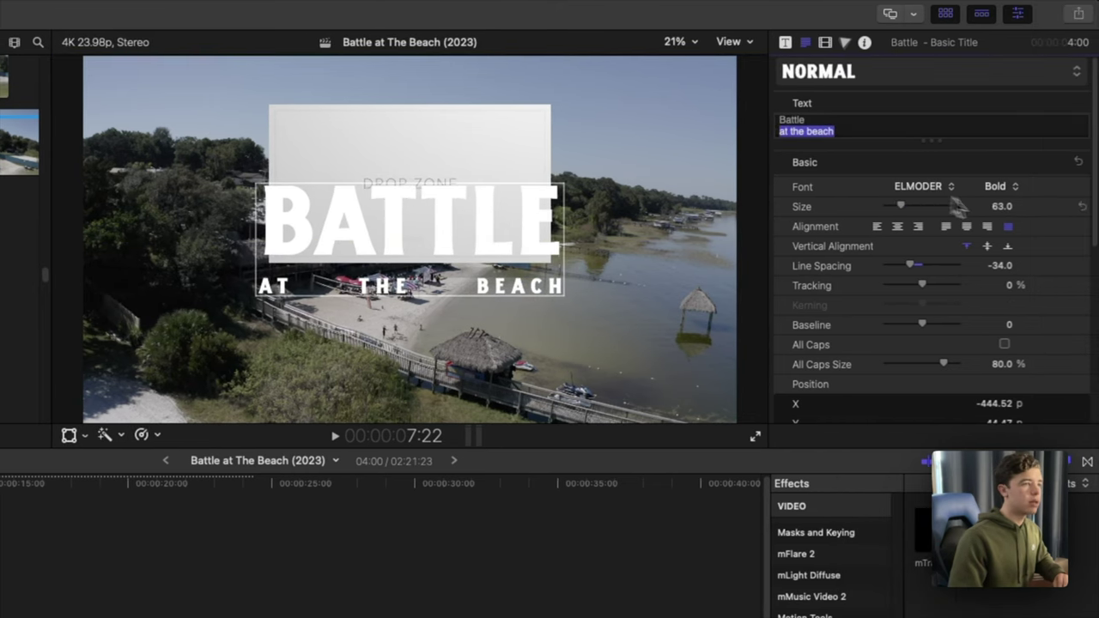
pyautogui.write('210')
pyautogui.press('Return')
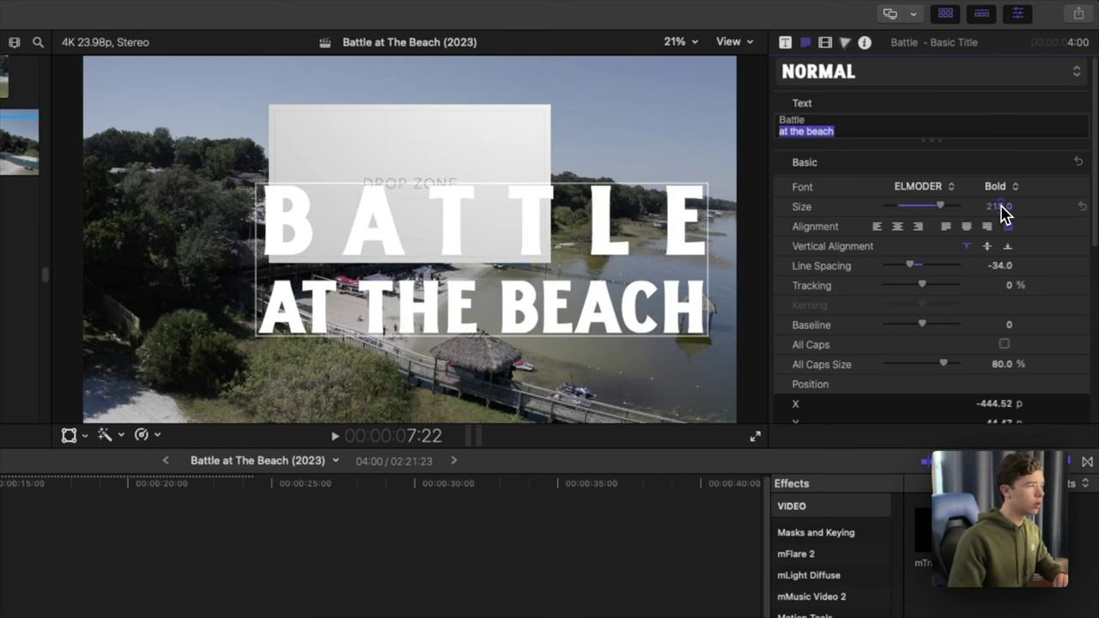
pyautogui.moveTo(481, 283); pyautogui.dragTo(444, 258)
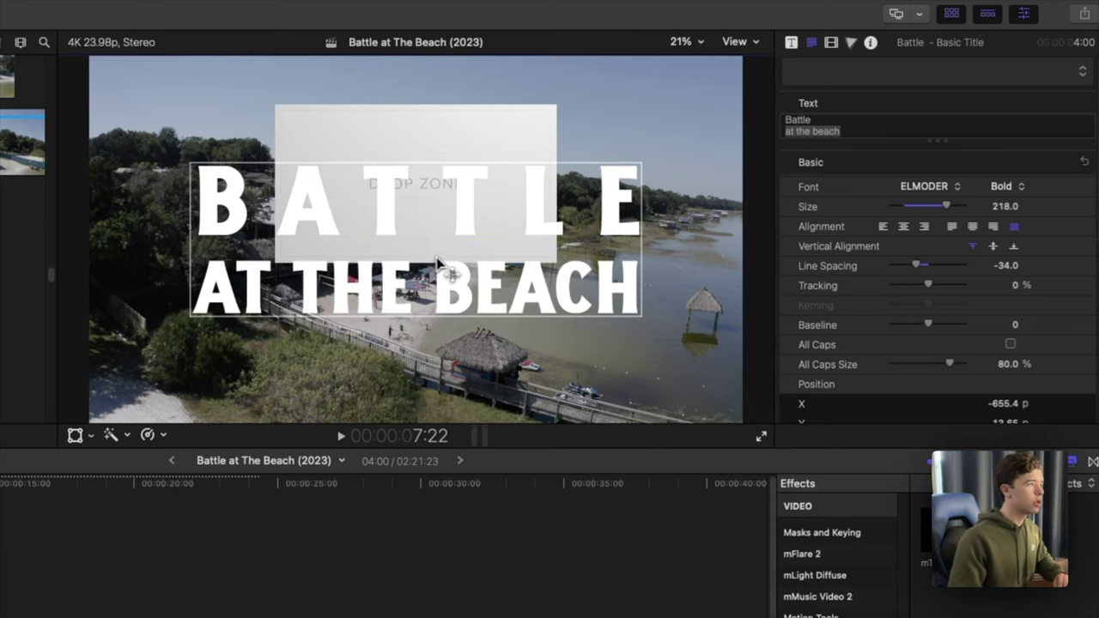
# Enlarge the word "Battle" until it fills the width of the line below, and nudge the title down
pyautogui.doubleClick(818, 116)
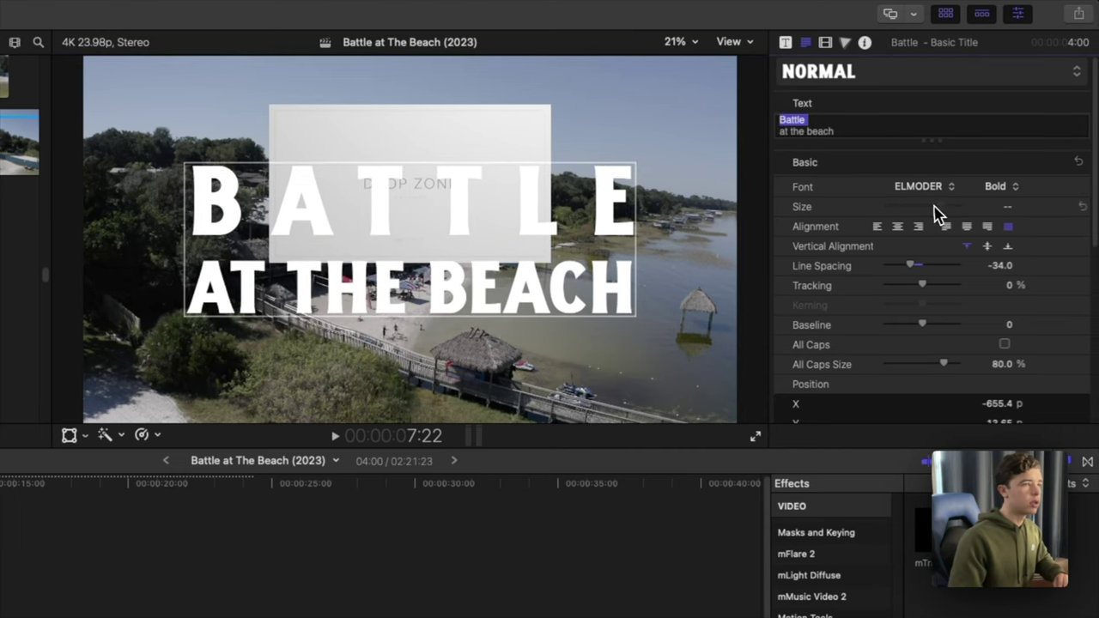
pyautogui.moveTo(1007, 214); pyautogui.dragTo(1007, 214)
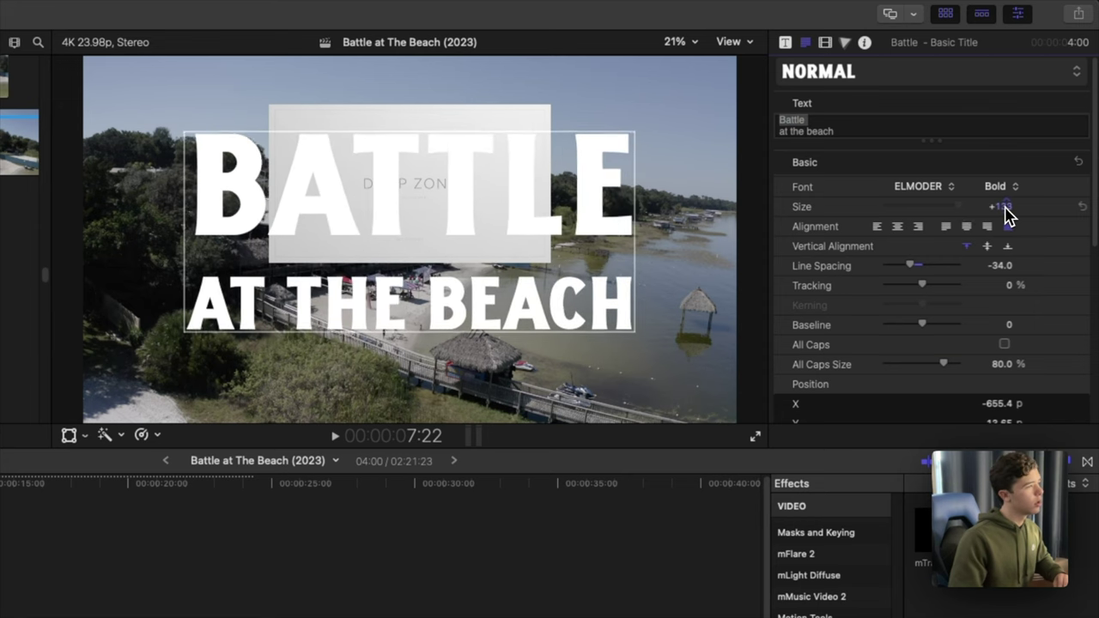
pyautogui.moveTo(538, 233); pyautogui.dragTo(540, 241)
# Tighten the title's line spacing to -100 and recenter the text vertically in the frame
pyautogui.click(821, 118)
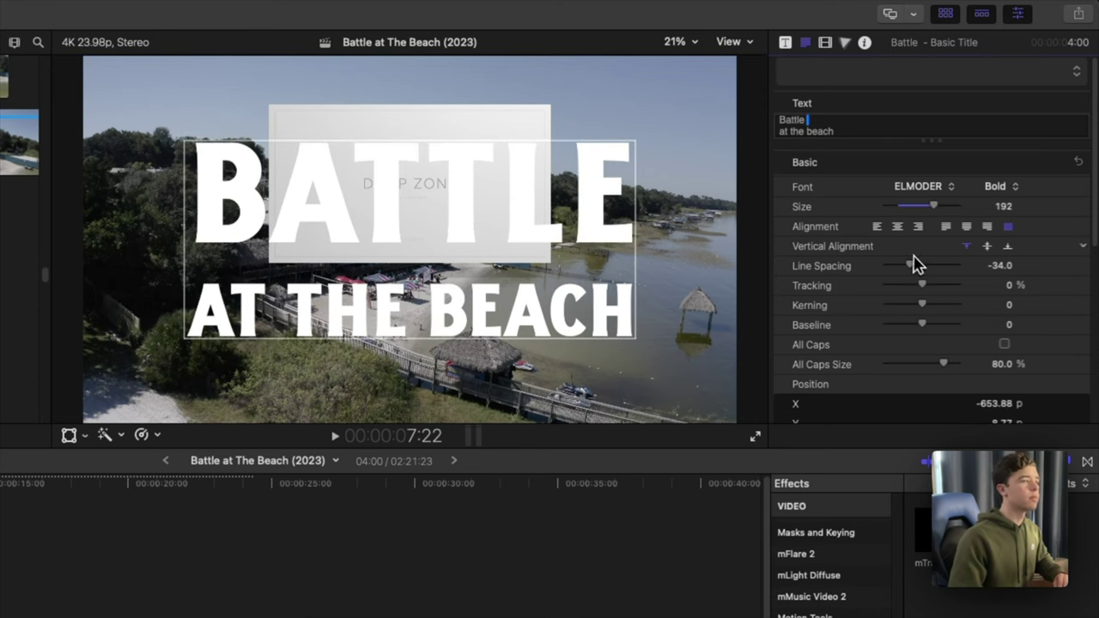
pyautogui.moveTo(914, 266); pyautogui.dragTo(885, 271)
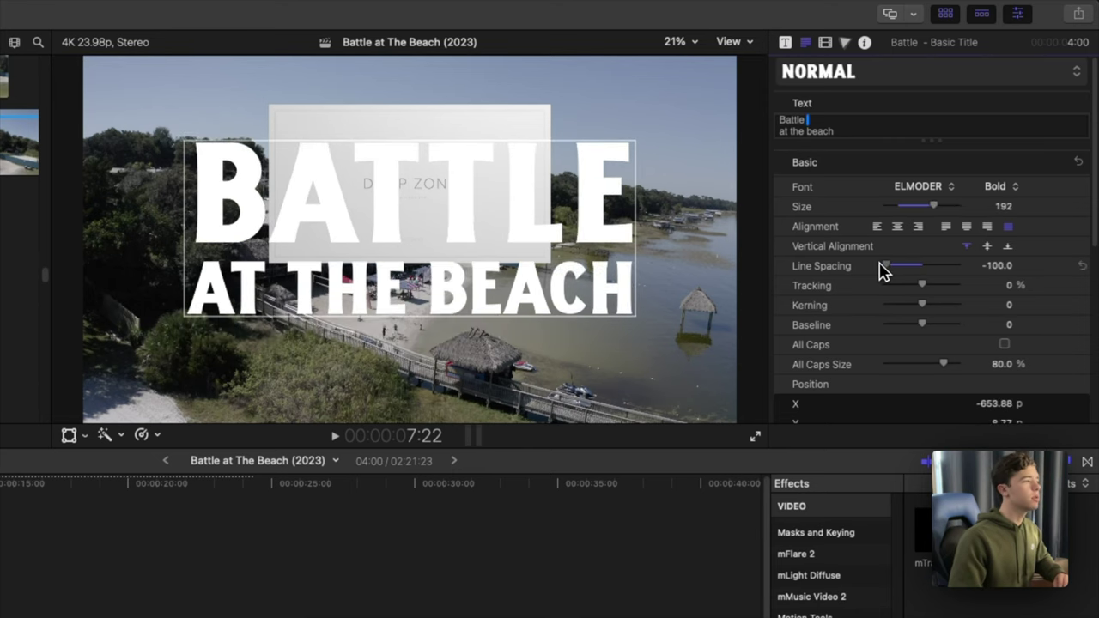
pyautogui.moveTo(539, 224); pyautogui.dragTo(538, 236)
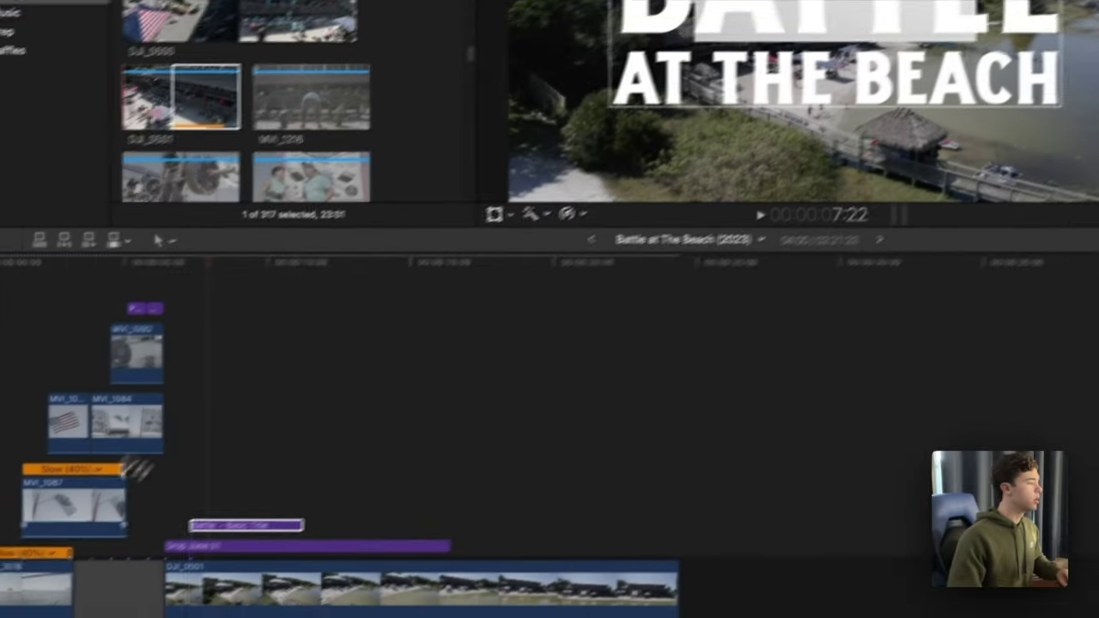
# Extend Drop Zone 01 to the end of the DJI_0501 clip and paste the tracking data onto it again
pyautogui.click(244, 459)
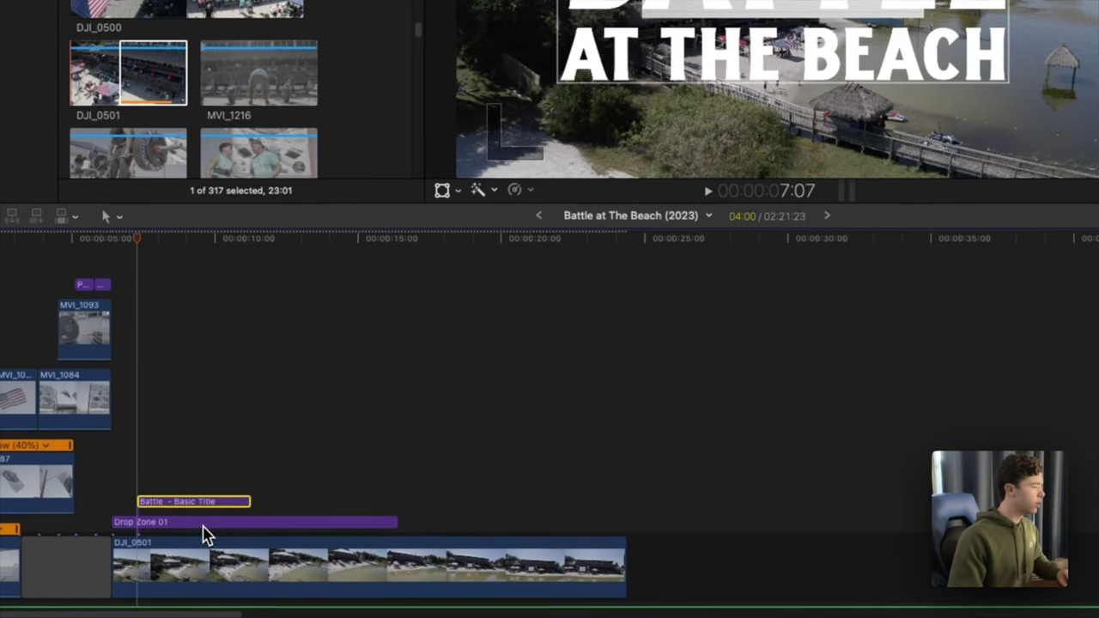
pyautogui.moveTo(398, 519); pyautogui.dragTo(634, 521)
pyautogui.click(449, 521)
pyautogui.click(1011, 101)
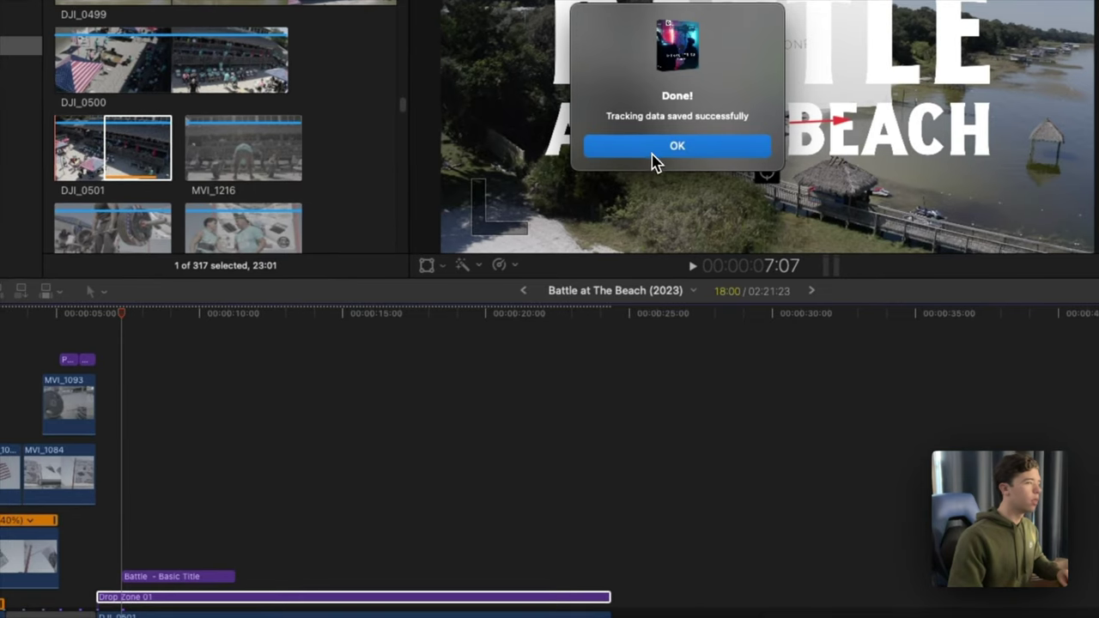
pyautogui.click(654, 161)
# Disable the Battle title clip in the timeline and select Drop Zone 01
pyautogui.click(168, 576)
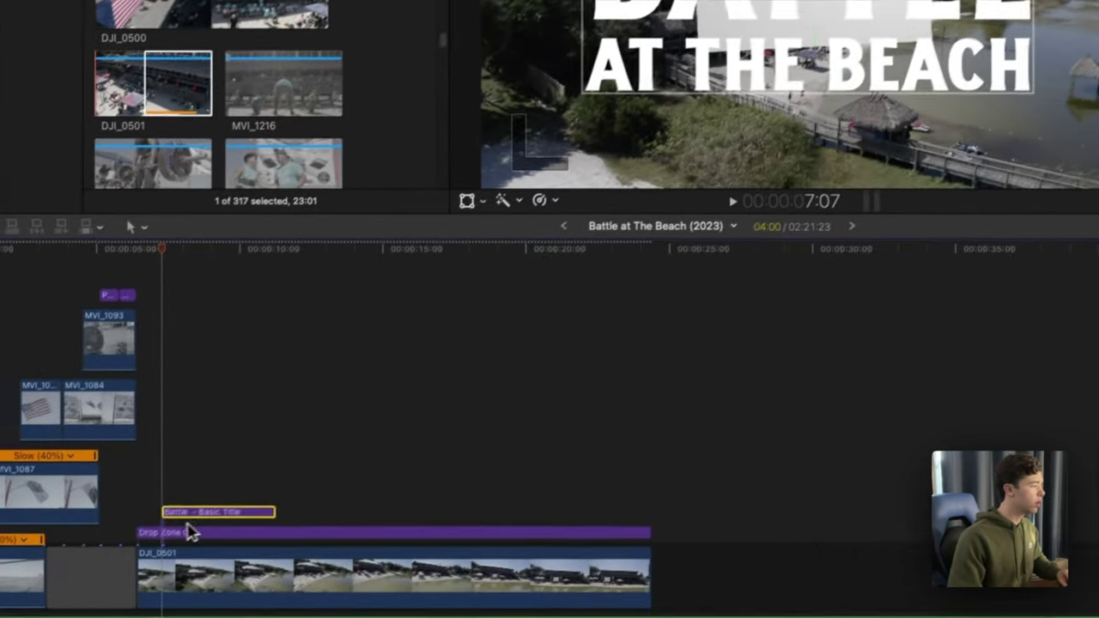
pyautogui.click(129, 601)
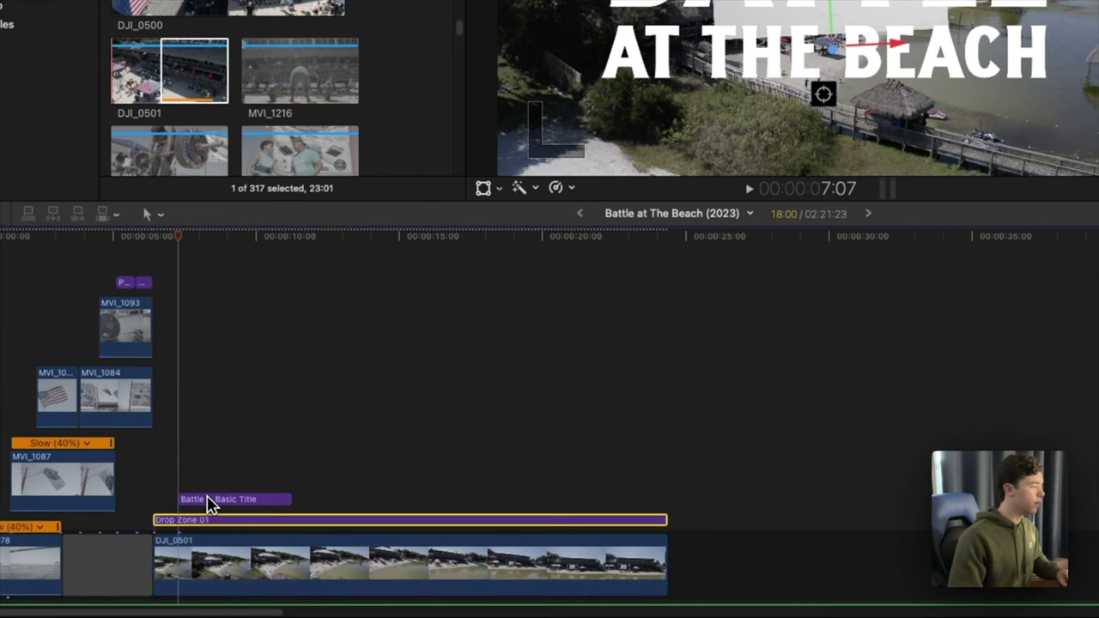
pyautogui.click(208, 501)
pyautogui.click(203, 520)
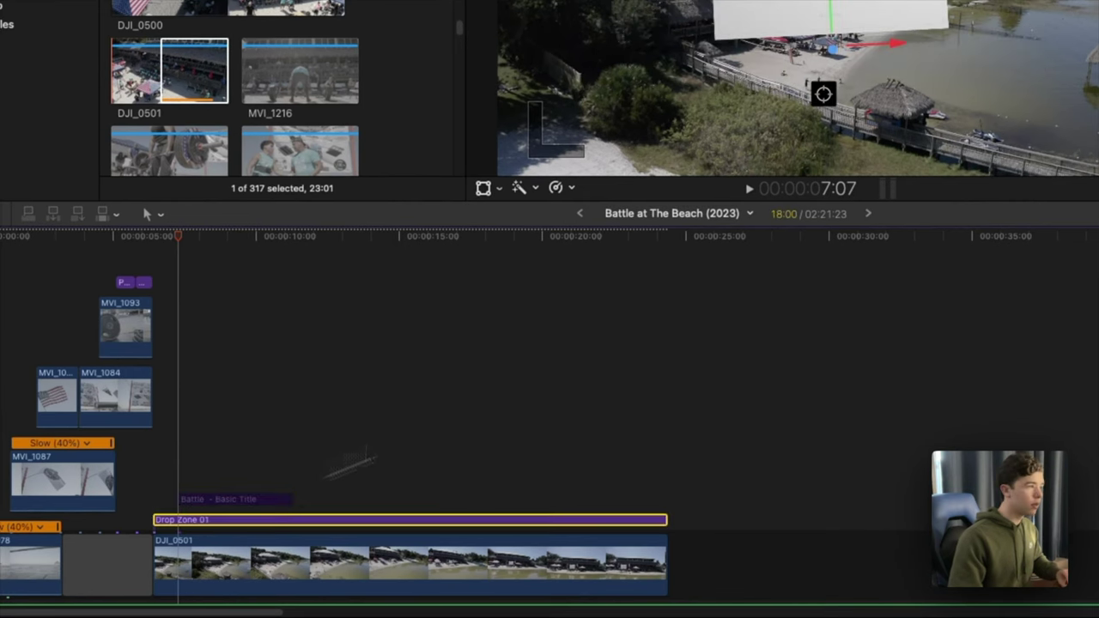
# Assign the Battle title clip as the source of Drop Zone 1 and apply it
pyautogui.scroll(2, 965, 260)
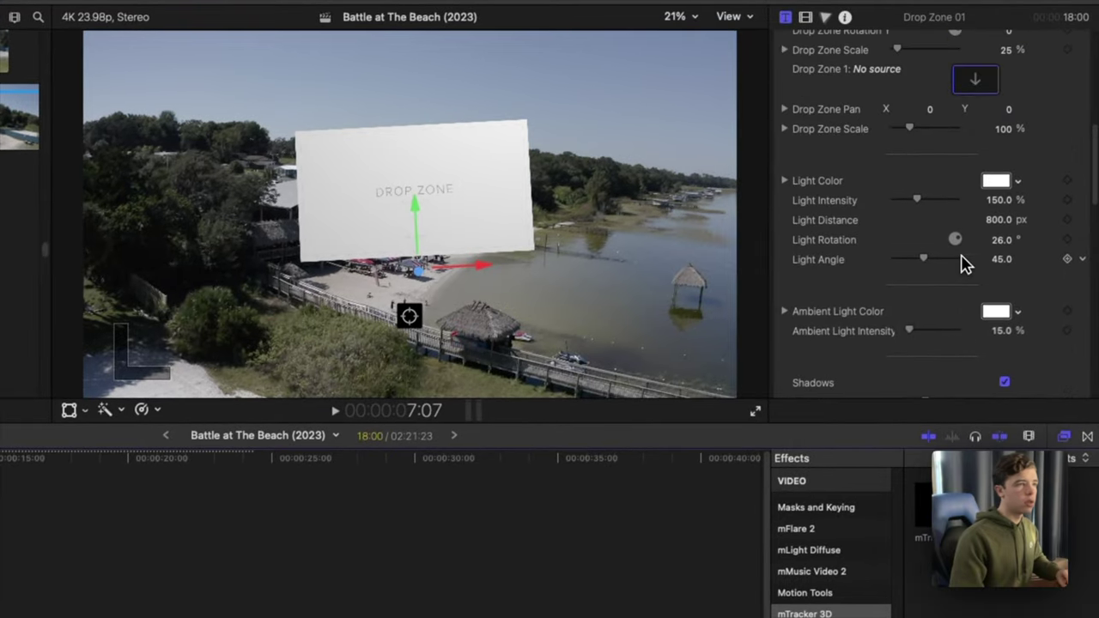
pyautogui.click(973, 81)
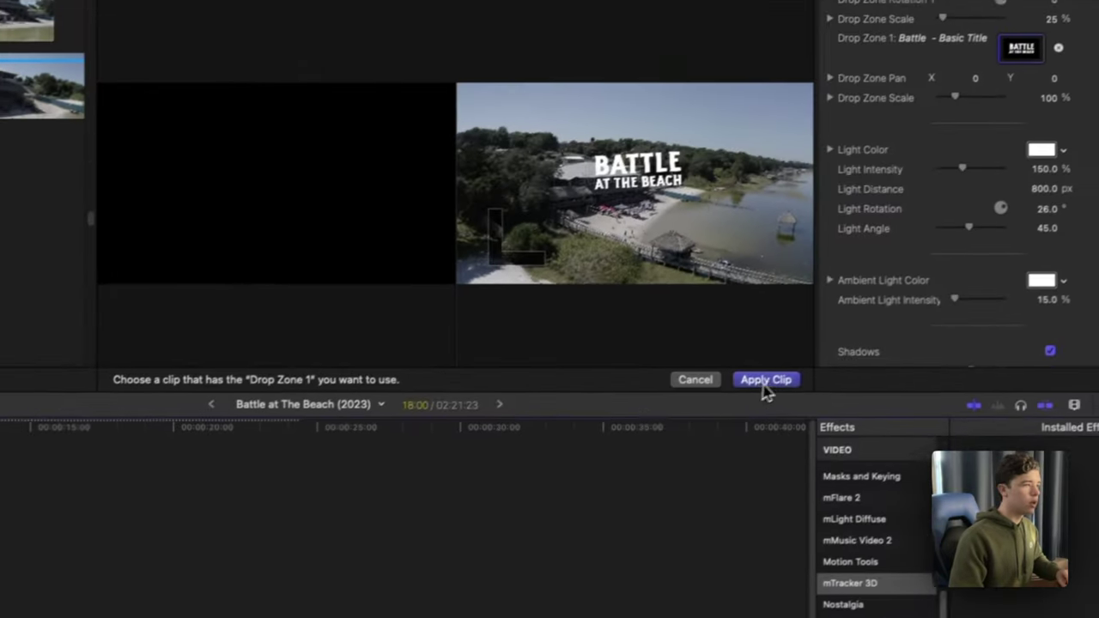
pyautogui.click(944, 283)
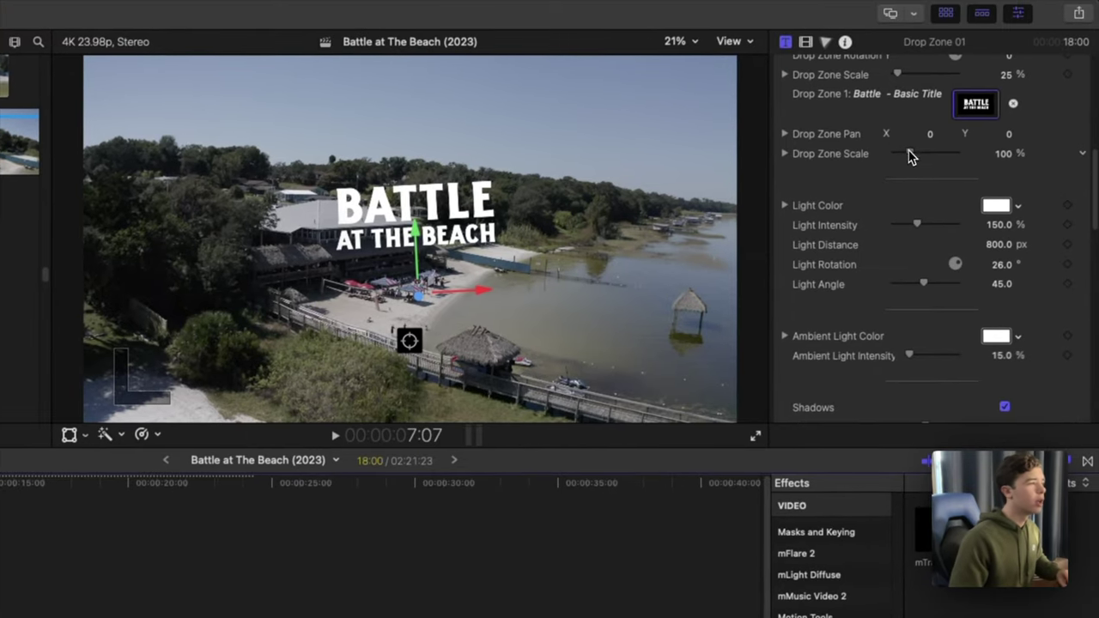
# Set Drop Zone 01's content scale to 187% and lower its content position slightly toward the beach building
pyautogui.moveTo(929, 114); pyautogui.dragTo(953, 110)
pyautogui.moveTo(932, 151); pyautogui.dragTo(910, 165)
pyautogui.scroll(-5, 895, 160)
pyautogui.scroll(15, 887, 156)
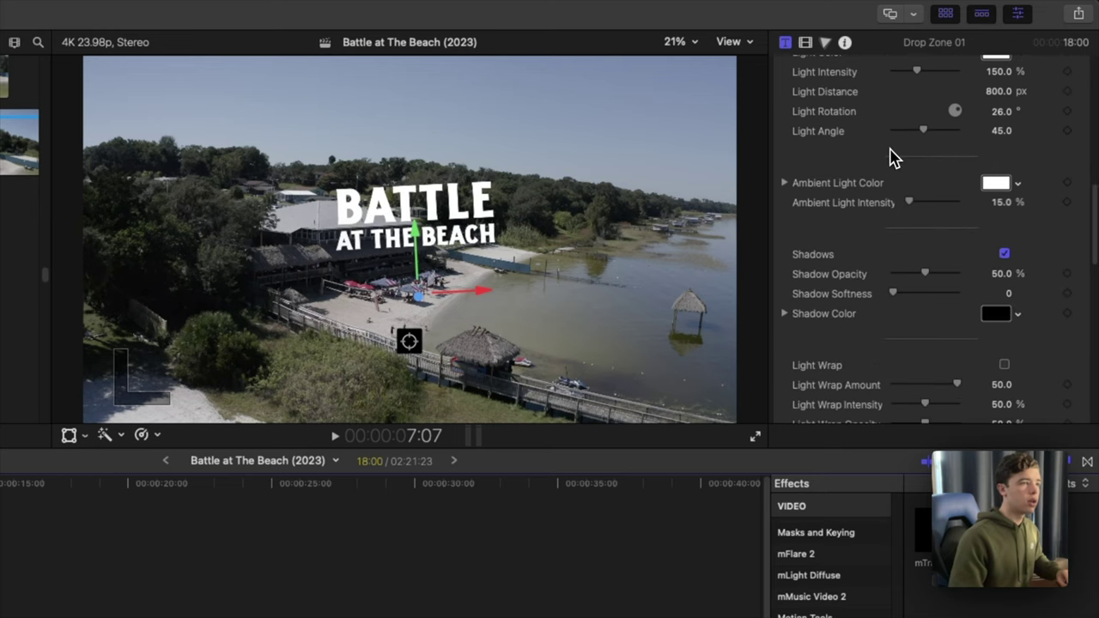
pyautogui.scroll(-1, 892, 274)
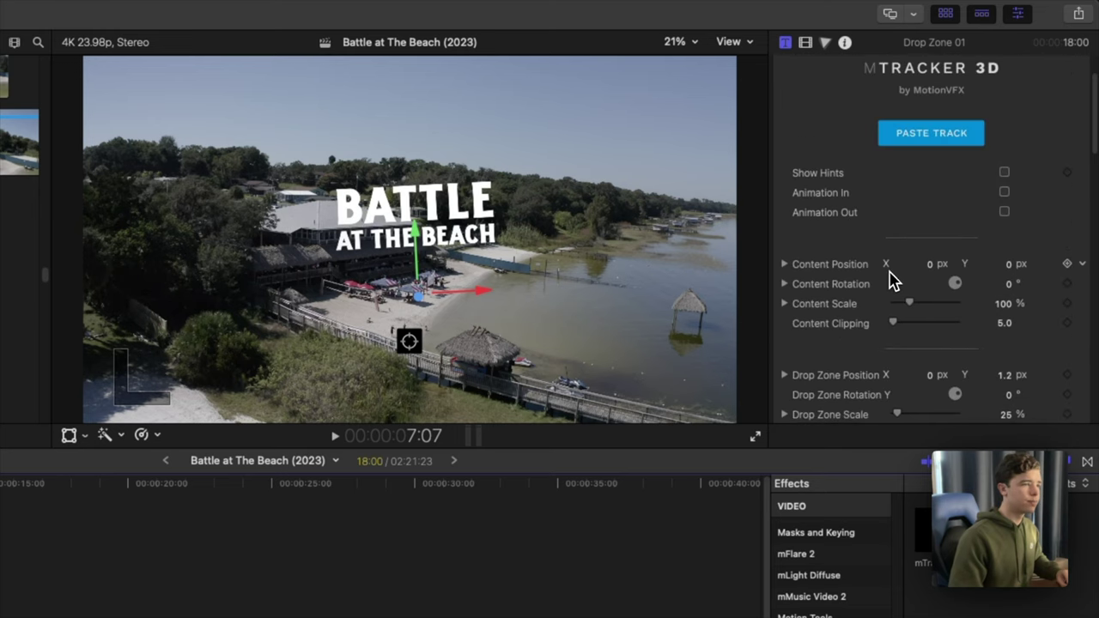
pyautogui.moveTo(910, 305)
pyautogui.mouseDown()
pyautogui.moveTo(973, 310)
pyautogui.moveTo(924, 309)
pyautogui.mouseUp()
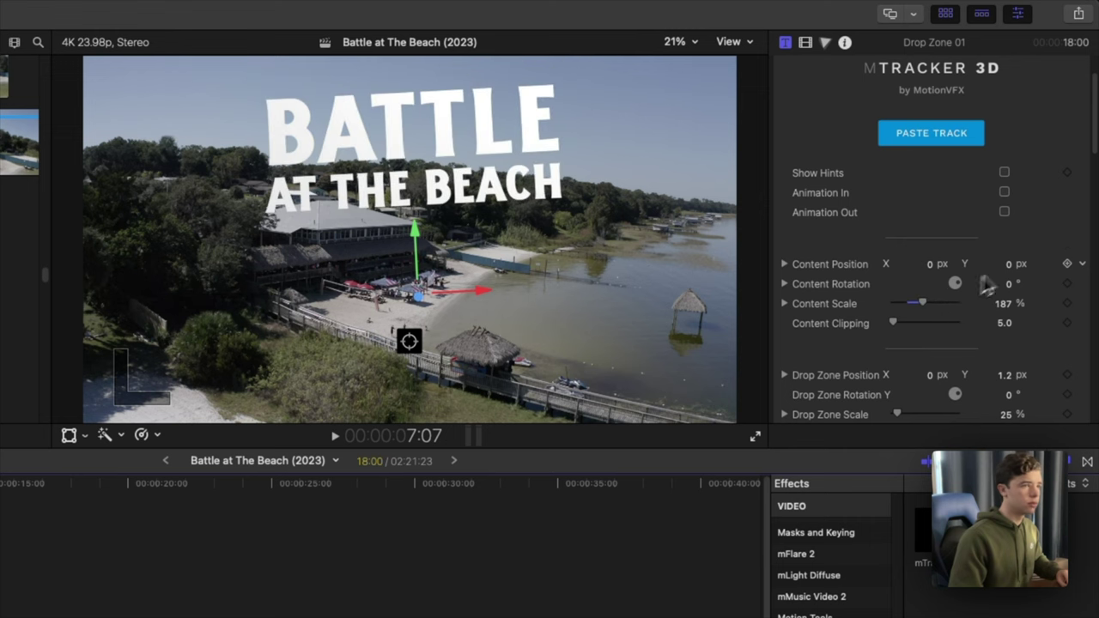
pyautogui.moveTo(1007, 264); pyautogui.dragTo(1006, 271)
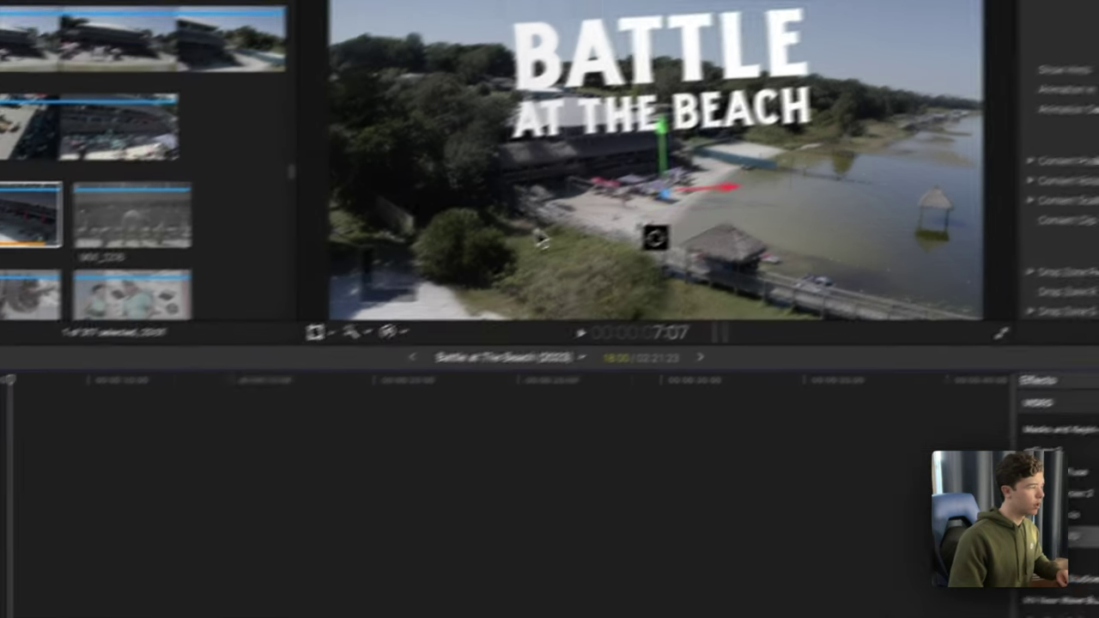
# Play back the tracked title over the aerial shot to check its motion
pyautogui.press('space')
pyautogui.press('space')
pyautogui.click(87, 350)
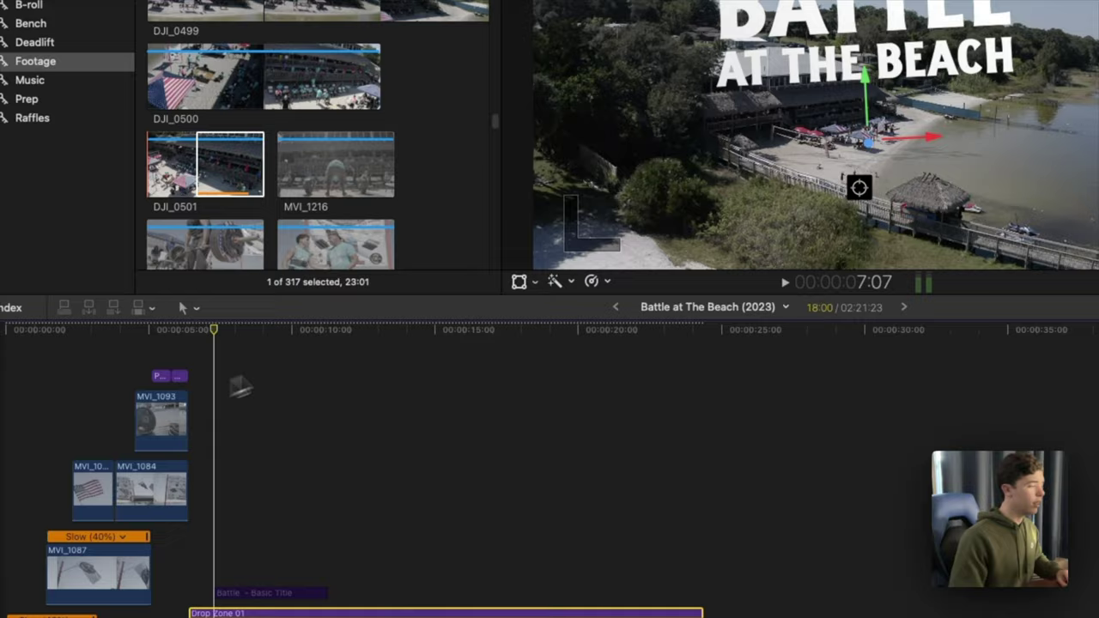
# Re-anchor the tracked title at the thatched hut on the boardwalk using the 3D track target
pyautogui.click(731, 206)
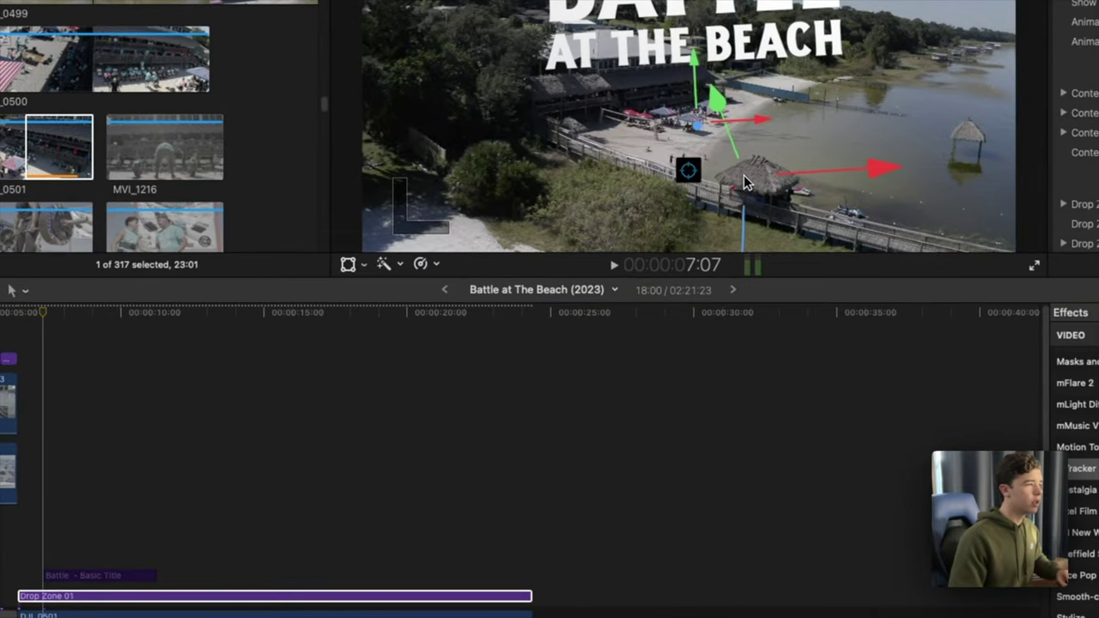
pyautogui.click(743, 175)
pyautogui.click(744, 175)
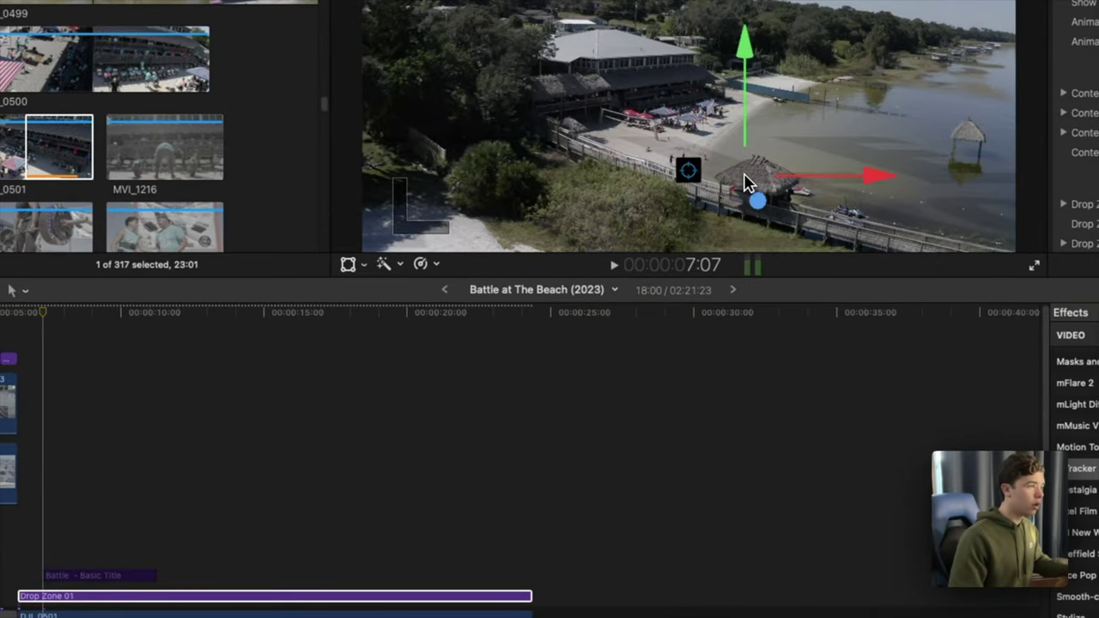